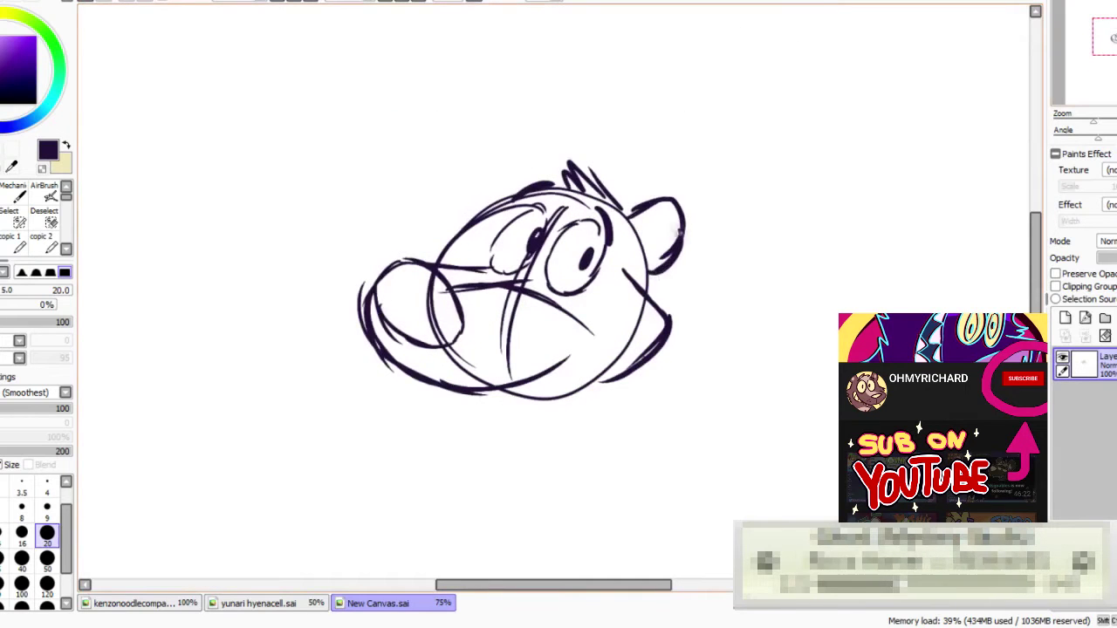
- Finish the cheek and jaw stroke of the bear's head and erase the construction lines crossing the muzzle and cheek
left_click_drag(670, 344, 612, 390)
key("e")
left_click_drag(625, 276, 656, 307)
mouse_move(646, 356)
left_mouse_down()
mouse_move(600, 379)
mouse_move(528, 379)
left_mouse_up()
mouse_move(424, 286)
left_mouse_down()
mouse_move(431, 328)
mouse_move(497, 379)
left_mouse_up()
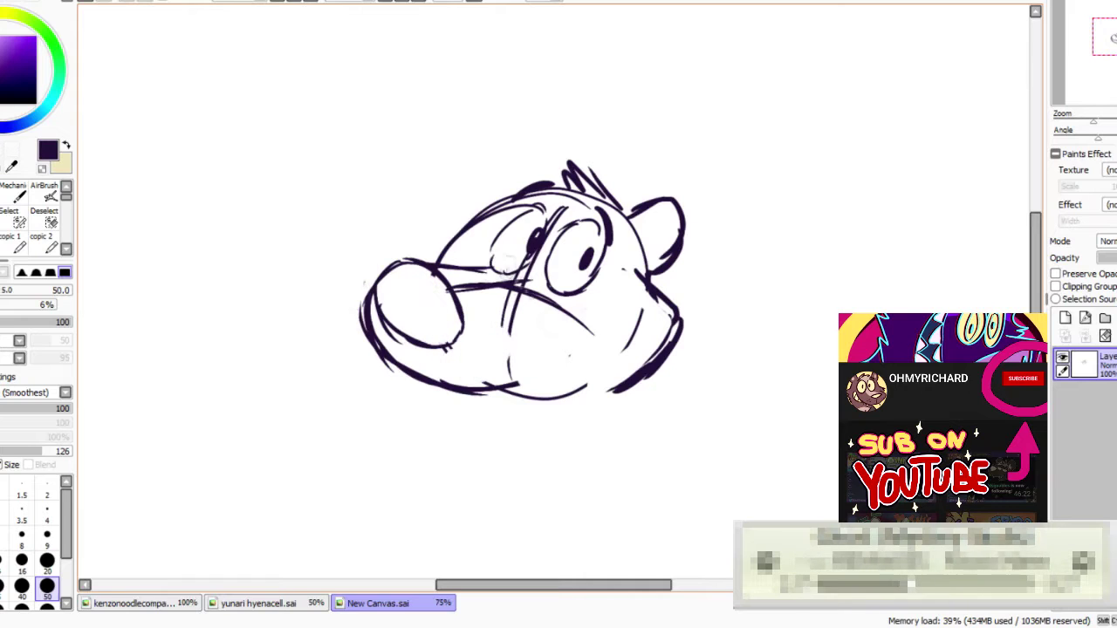
left_click_drag(496, 248, 503, 260)
left_click_drag(453, 286, 513, 299)
- Select the nose and front of the muzzle and shift them slightly closer to the face
left_click(17, 192)
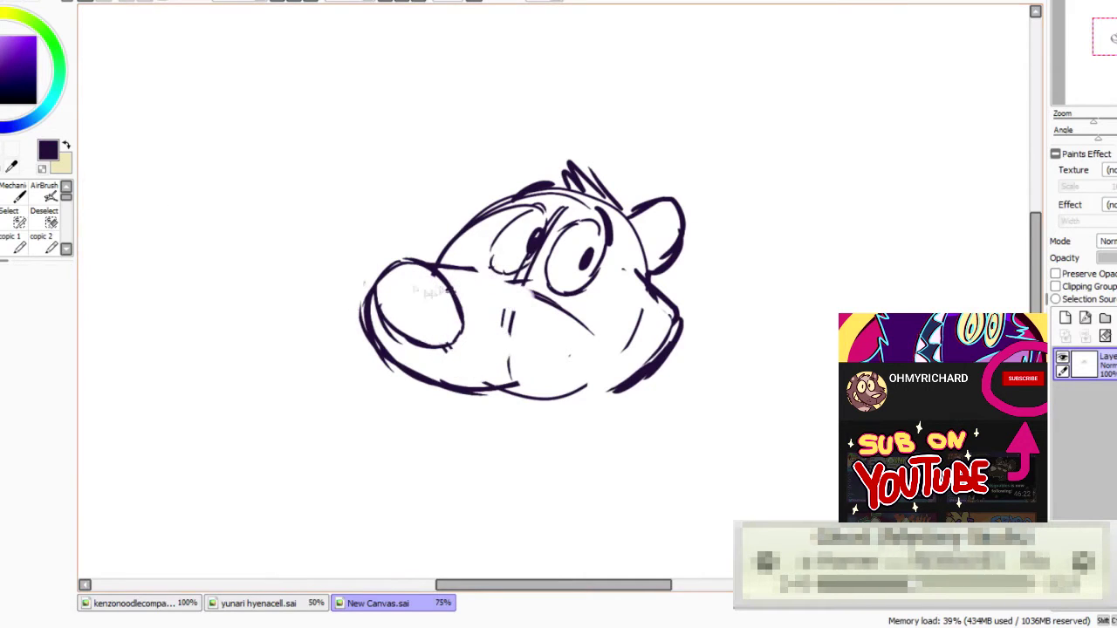
left_click_drag(389, 378, 483, 288)
left_click_drag(428, 321, 438, 318)
key("ctrl+d")
- Draw the fur tuft beside the far eye and add the second ear on top of the head
left_click(18, 193)
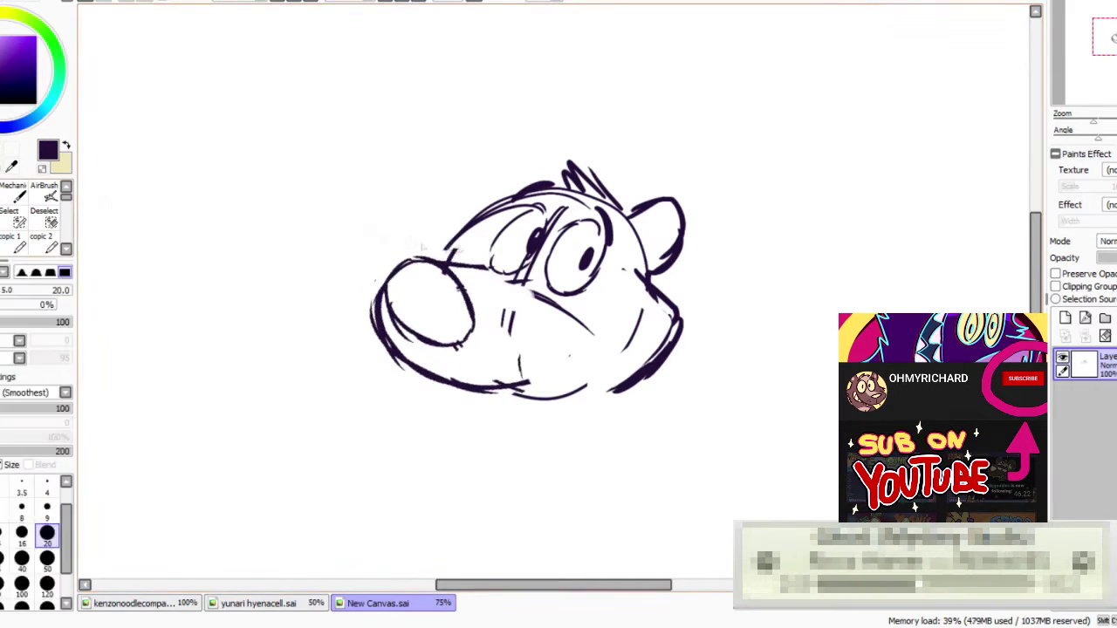
left_click_drag(490, 180, 479, 210)
left_click(83, 2)
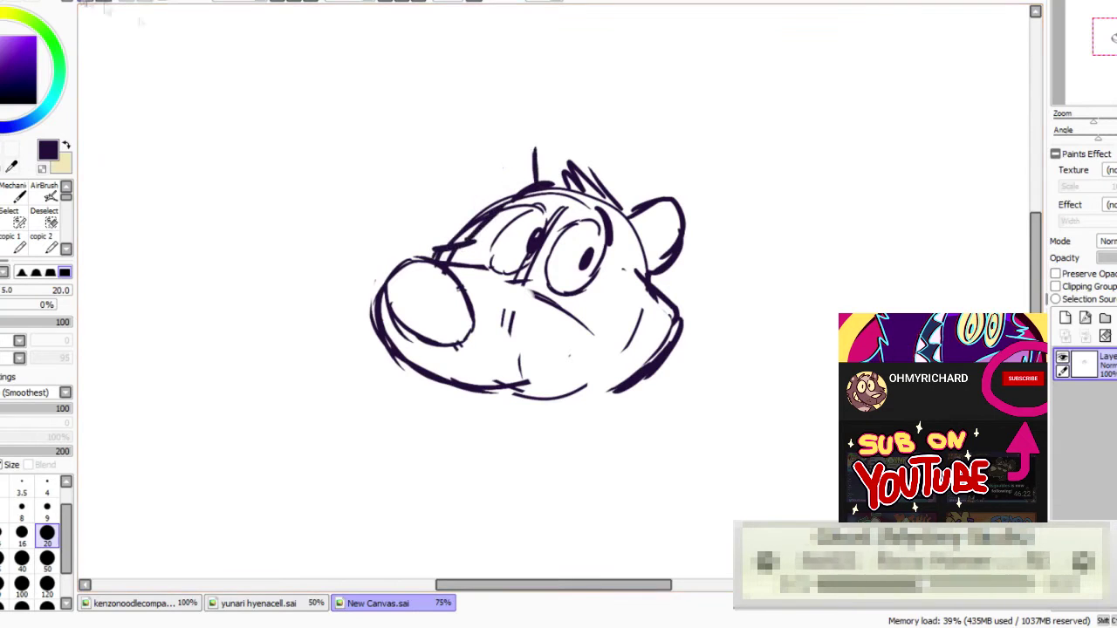
left_click_drag(502, 169, 534, 157)
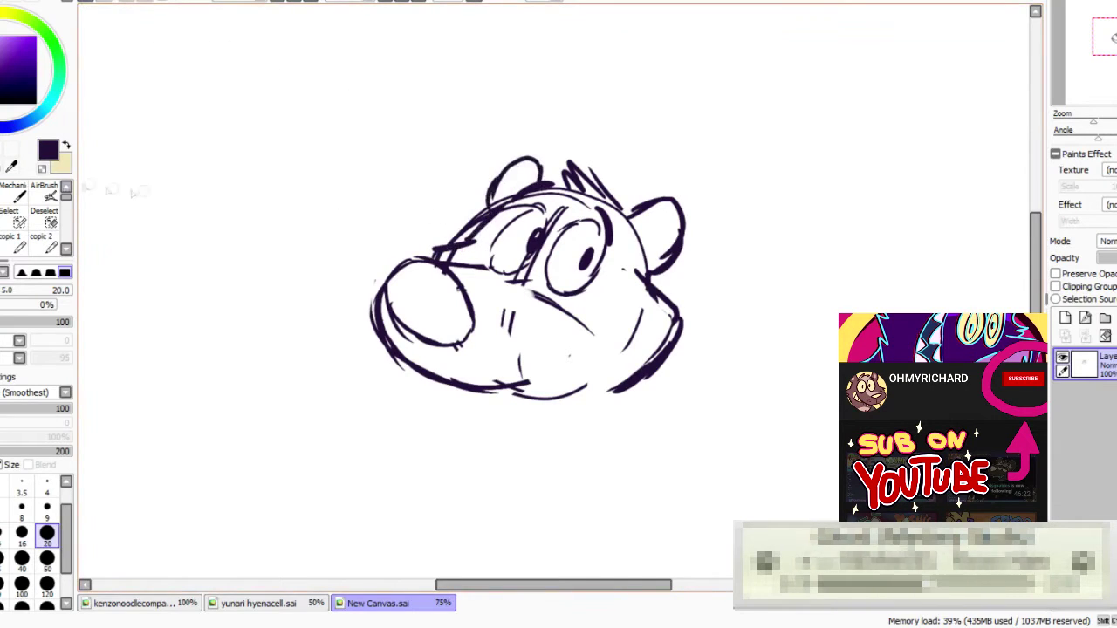
- Erase the leftover construction lines around the eyes, forehead, muzzle and cheek
key("e")
left_click_drag(519, 290, 586, 333)
mouse_move(513, 311)
left_mouse_down()
mouse_move(503, 370)
mouse_move(584, 386)
left_mouse_up()
left_click_drag(624, 349, 640, 316)
mouse_move(615, 214)
left_mouse_down()
mouse_move(614, 240)
mouse_move(541, 207)
mouse_move(527, 185)
mouse_move(501, 207)
mouse_move(475, 209)
mouse_move(550, 199)
mouse_move(490, 209)
mouse_move(450, 247)
mouse_move(472, 240)
mouse_move(438, 260)
left_mouse_up()
key("n")
key("e")
mouse_move(652, 290)
left_mouse_down()
mouse_move(671, 311)
mouse_move(488, 350)
mouse_move(632, 337)
mouse_move(670, 312)
left_mouse_up()
- Draw a curved smile line from the cheek down to the underside of the muzzle
key("n")
left_click_drag(583, 314, 615, 308)
left_click_drag(577, 321, 507, 390)
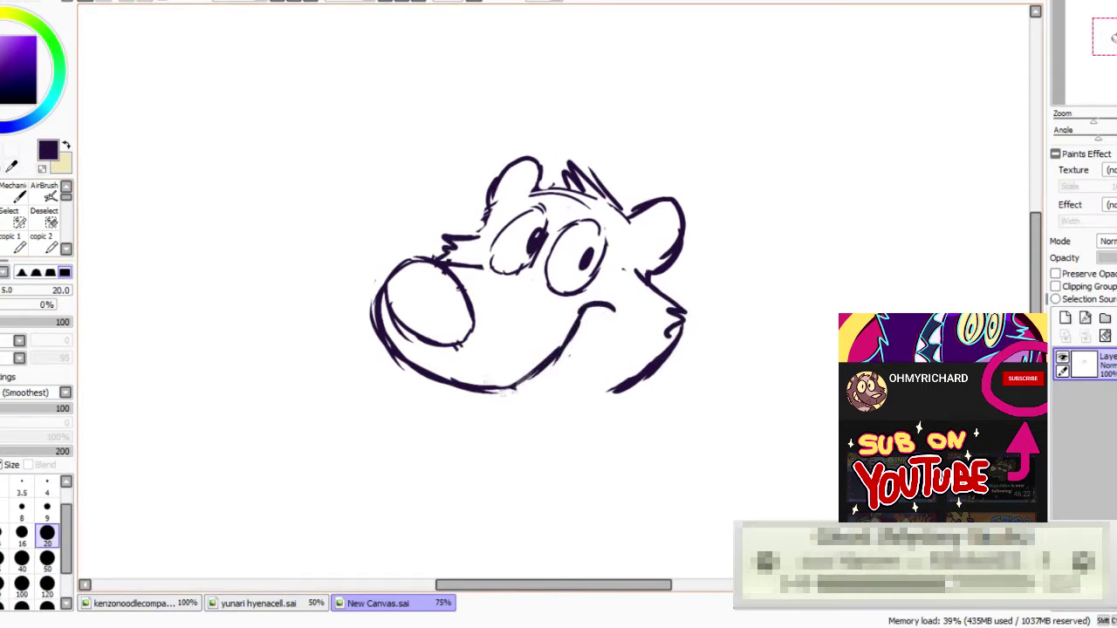
- Erase the rough hair base on the forehead and redraw the hair tuft
key("e")
mouse_move(567, 205)
left_mouse_down()
mouse_move(597, 211)
mouse_move(588, 178)
mouse_move(611, 200)
mouse_move(591, 200)
left_mouse_up()
key("n")
left_click_drag(591, 200, 561, 199)
- Draw the open lower jaw beneath the smile line
left_click_drag(1108, 52, 1110, 58)
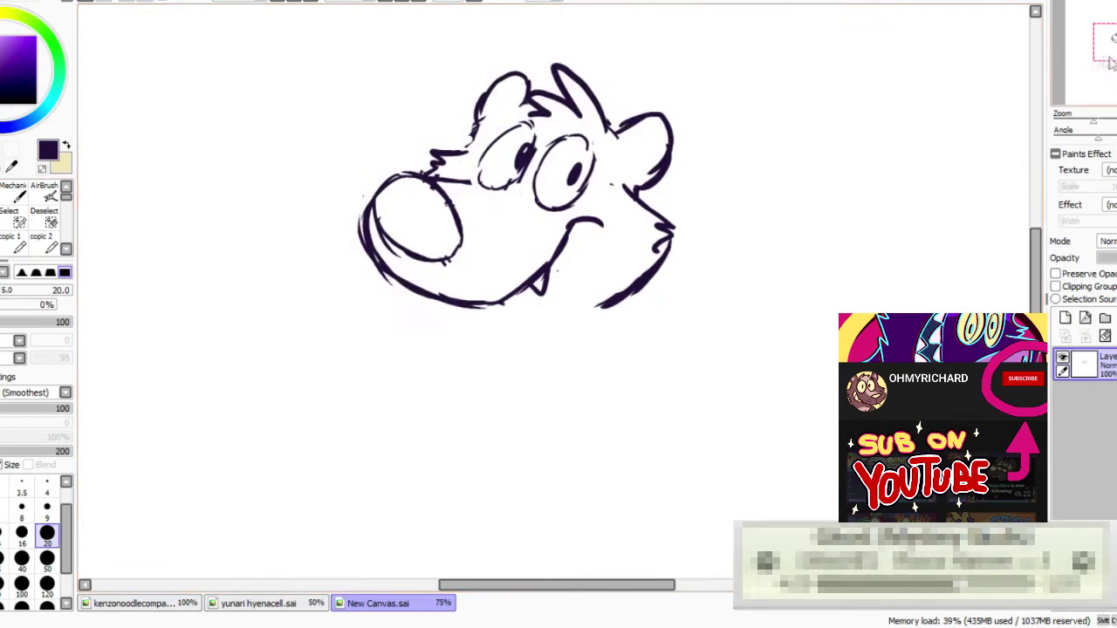
left_click_drag(574, 226, 576, 303)
left_click_drag(493, 305, 555, 309)
- Erase the muzzle line behind the nose and redraw the nose outline
key("e")
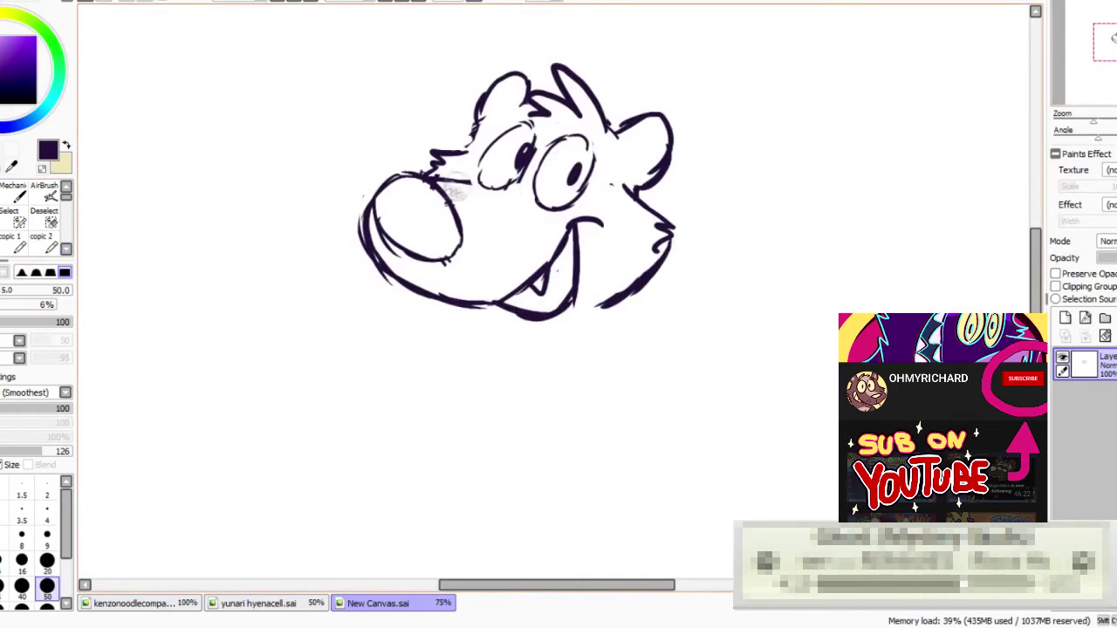
mouse_move(453, 188)
left_mouse_down()
mouse_move(401, 207)
mouse_move(451, 227)
left_mouse_up()
key("n")
left_click_drag(415, 165, 466, 245)
left_click_drag(453, 193, 474, 237)
left_click_drag(422, 165, 401, 251)
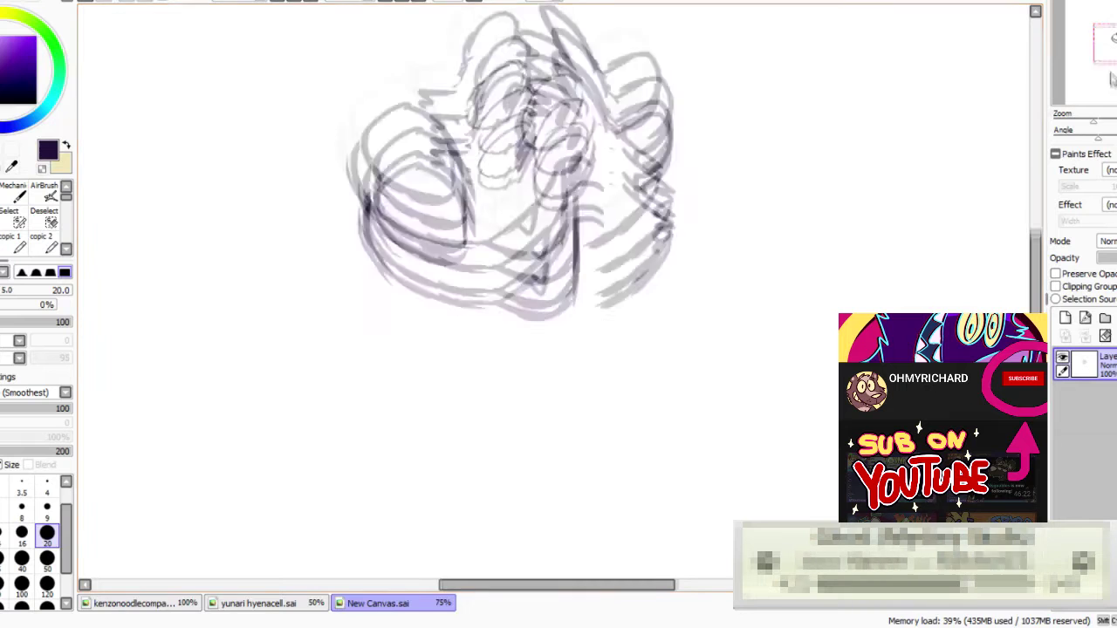
- Sketch the torso below the head with a chest circle, a centre guideline and both body sides
left_click_drag(510, 253, 480, 471)
left_click_drag(467, 245, 410, 384)
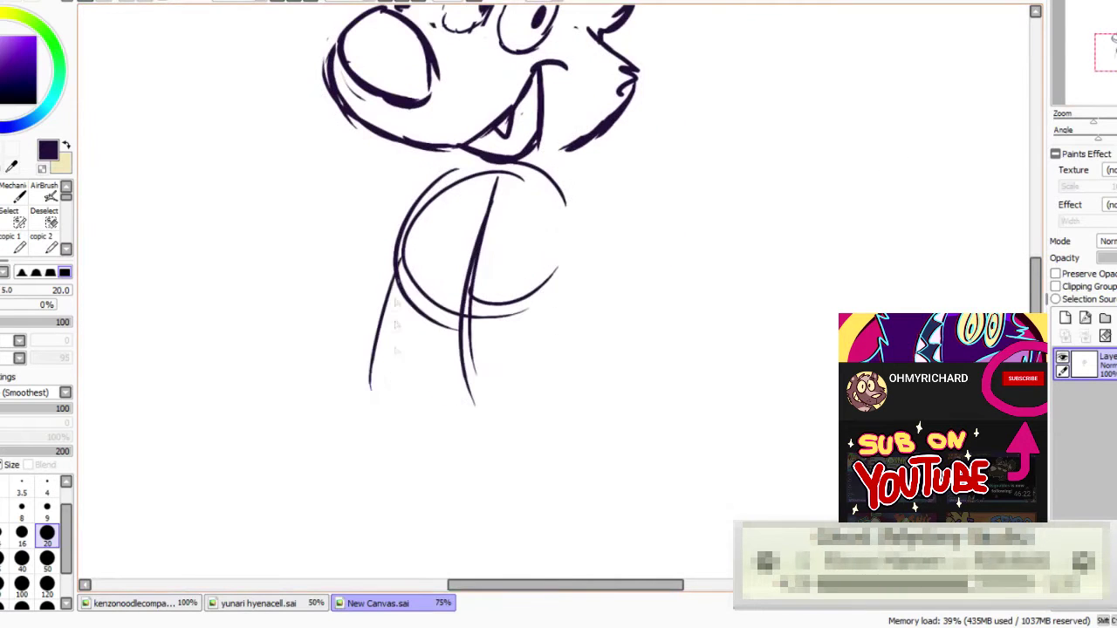
left_click_drag(399, 178, 374, 462)
mouse_move(580, 153)
left_mouse_down()
mouse_move(675, 364)
mouse_move(654, 418)
left_mouse_up()
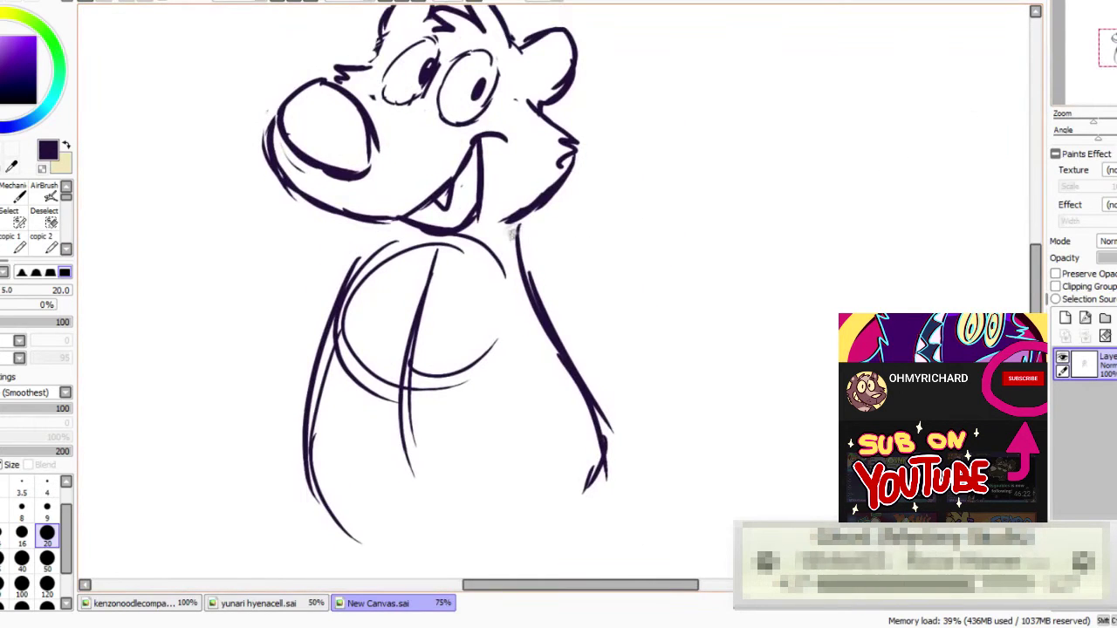
- Draw the outstretched arm and fingered hand on the body's right side
mouse_move(507, 228)
left_mouse_down()
mouse_move(660, 164)
mouse_move(705, 222)
left_mouse_up()
mouse_move(705, 222)
left_mouse_down()
mouse_move(744, 250)
mouse_move(701, 243)
left_mouse_up()
left_click_drag(722, 260, 679, 264)
mouse_move(536, 290)
left_mouse_down()
mouse_move(686, 259)
mouse_move(736, 275)
left_mouse_up()
- Erase the guidelines on the upper chest and draw a zigzag fur tuft there
key("e")
left_click_drag(606, 245, 581, 323)
mouse_move(582, 253)
left_mouse_down()
mouse_move(565, 260)
mouse_move(589, 239)
mouse_move(582, 311)
left_mouse_up()
key("n")
left_click_drag(594, 349, 532, 179)
- Draw the rounded underside of the belly, joining both sides of the body
left_click_drag(455, 350, 569, 385)
left_click_drag(532, 370, 694, 312)
left_click_drag(590, 375, 710, 296)
mouse_move(663, 331)
left_mouse_down()
mouse_move(698, 370)
mouse_move(722, 282)
left_mouse_up()
left_click_drag(745, 155, 812, 328)
left_click_drag(645, 331, 709, 377)
left_click_drag(639, 333, 745, 366)
left_click_drag(659, 347, 807, 359)
left_click_drag(801, 361, 807, 276)
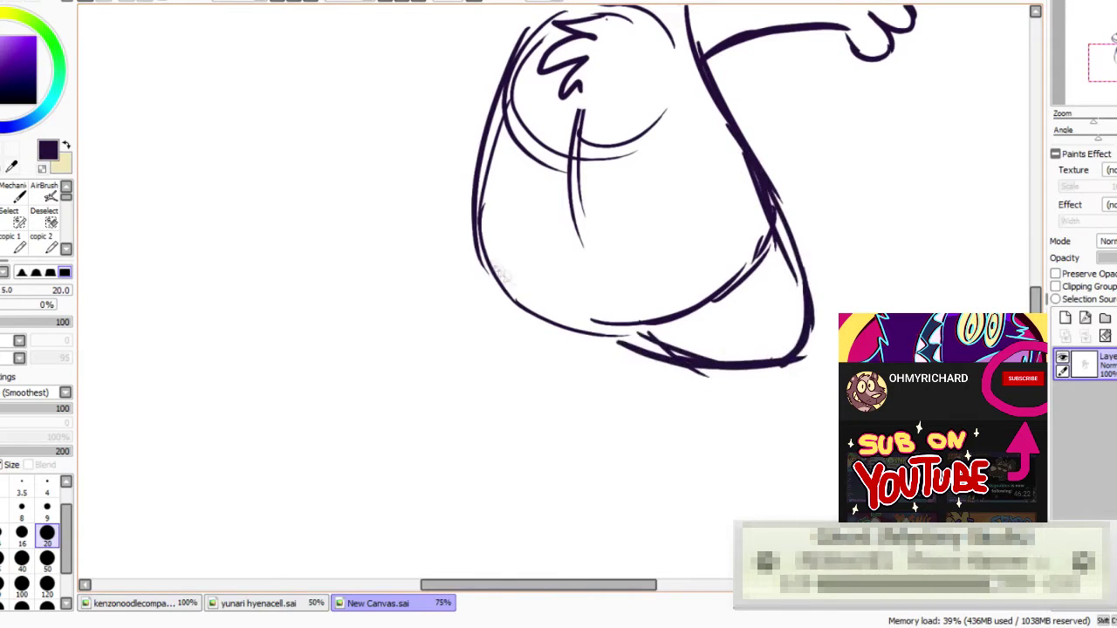
key("ctrl+z")
key("ctrl+z")
key("ctrl+z")
key("ctrl+z")
left_click_drag(683, 337, 770, 230)
mouse_move(747, 304)
left_mouse_down()
mouse_move(771, 209)
mouse_move(813, 328)
left_mouse_up()
key("ctrl+z")
key("ctrl+z")
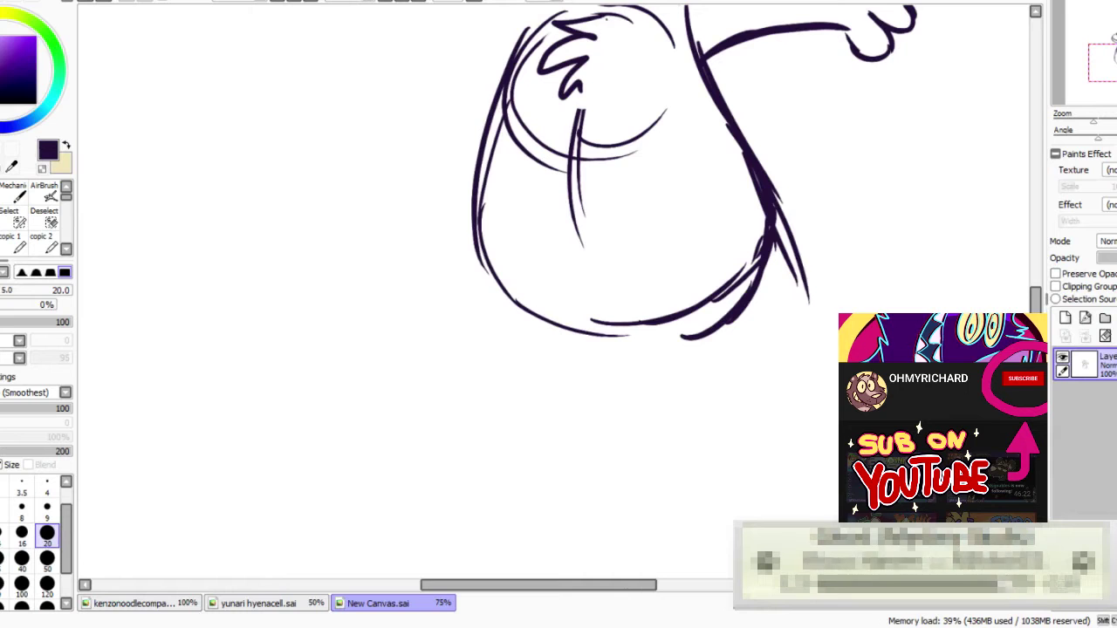
- Erase the overlapping belly and thigh strokes at the body's right hip
mouse_move(682, 373)
left_mouse_down()
mouse_move(672, 452)
mouse_move(682, 351)
left_mouse_up()
key("e")
left_click_drag(674, 295, 817, 241)
- Draw the left leg ending in a rounded foot with two toe lines
key("n")
mouse_move(479, 208)
left_mouse_down()
mouse_move(428, 294)
mouse_move(534, 356)
left_mouse_up()
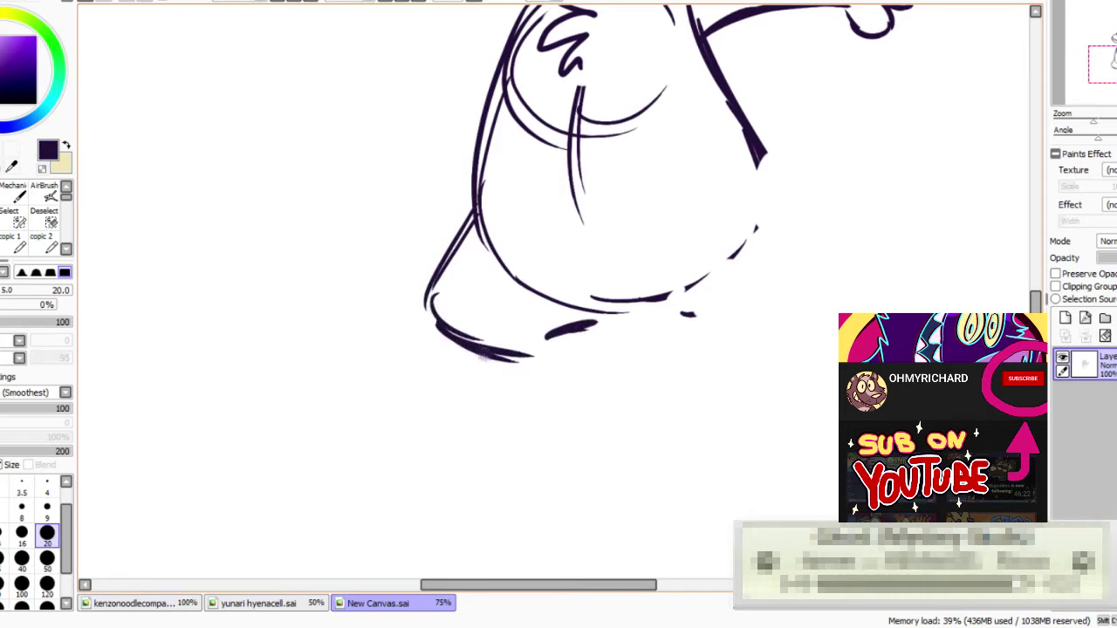
left_click_drag(446, 376, 403, 412)
mouse_move(555, 339)
left_mouse_down()
mouse_move(578, 370)
mouse_move(579, 403)
left_mouse_up()
mouse_move(403, 406)
left_mouse_down()
mouse_move(453, 439)
mouse_move(555, 416)
left_mouse_up()
left_click_drag(494, 401, 471, 436)
left_click_drag(450, 395, 424, 424)
- Sketch the right leg's underside and thigh, and erase the excess strokes around them
left_click_drag(553, 336, 783, 310)
mouse_move(759, 154)
left_mouse_down()
mouse_move(831, 252)
mouse_move(836, 277)
left_mouse_up()
left_click_drag(677, 312, 778, 341)
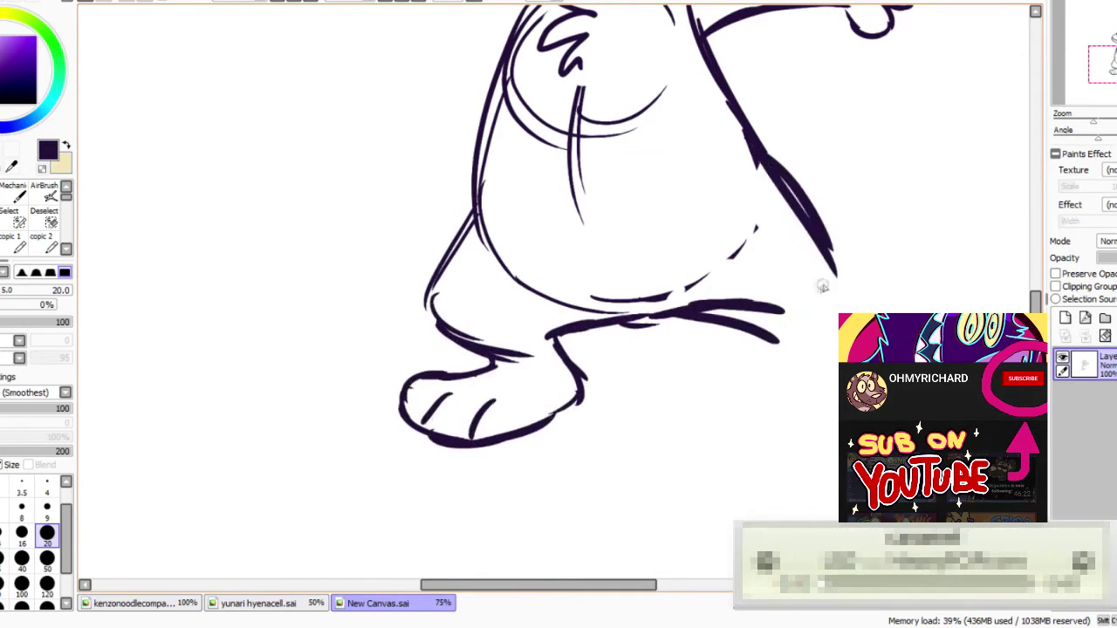
key("e")
left_click_drag(783, 170, 833, 275)
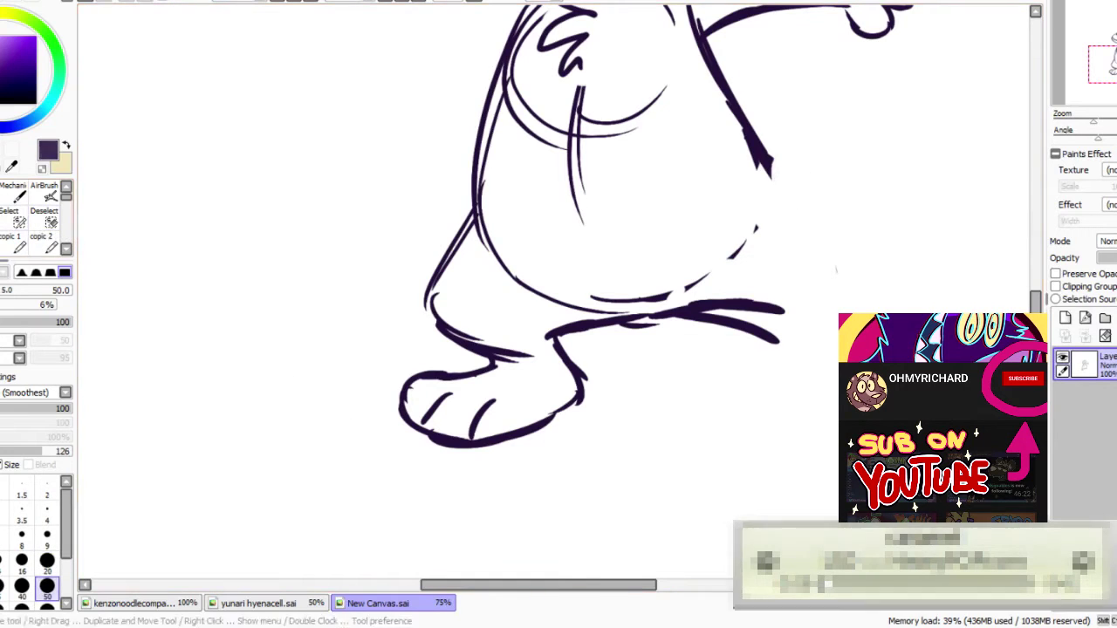
right_click(577, 317)
left_click_drag(654, 287, 779, 305)
- Redraw the right thigh and add a raised foot with a rounded sole
key("n")
mouse_move(771, 165)
left_mouse_down()
mouse_move(826, 302)
mouse_move(843, 306)
left_mouse_up()
mouse_move(836, 229)
left_mouse_down()
mouse_move(859, 193)
mouse_move(907, 297)
left_mouse_up()
left_click_drag(835, 253, 897, 266)
left_click_drag(851, 205, 839, 228)
mouse_move(877, 213)
left_mouse_down()
mouse_move(905, 301)
mouse_move(896, 249)
mouse_move(852, 279)
left_mouse_up()
- Join the right leg's underside to the heel and erase the overlapping lines along the belly
left_click(3, 216)
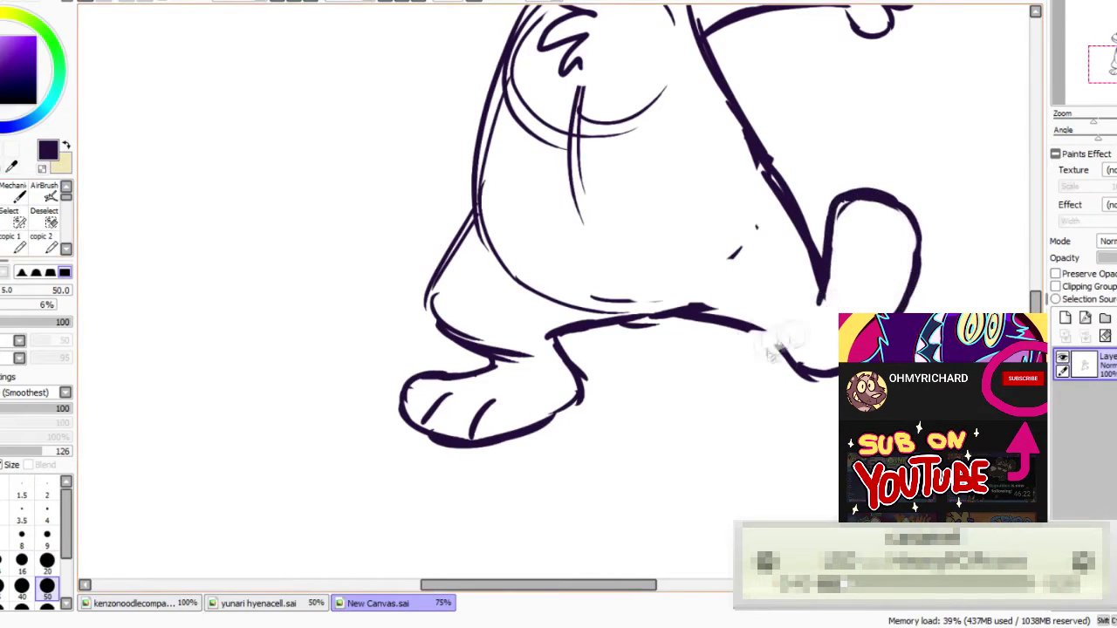
key("n")
mouse_move(737, 325)
left_mouse_down()
mouse_move(793, 349)
mouse_move(815, 386)
left_mouse_up()
key("e")
left_click_drag(721, 301, 693, 304)
mouse_move(635, 302)
left_mouse_down()
mouse_move(510, 268)
mouse_move(659, 302)
left_mouse_up()
key("n")
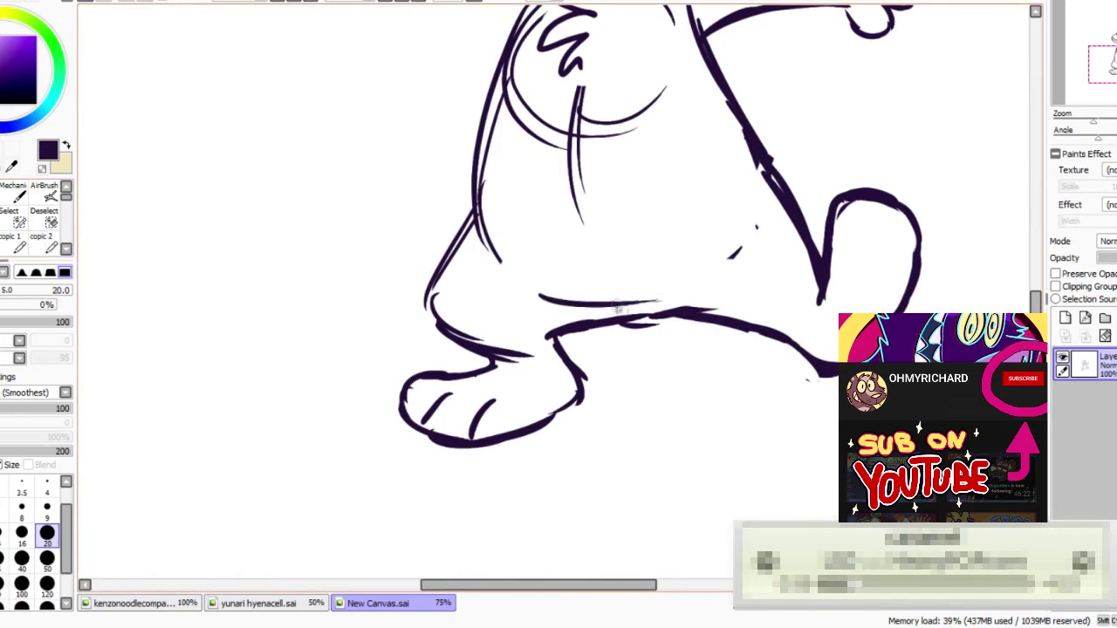
- Draw the left outstretched arm with a four-fingered hand, and add toe and pad details to the raised foot
scroll(626, 305, "up", 5)
left_click_drag(553, 220, 428, 259)
mouse_move(400, 258)
left_mouse_down()
mouse_move(430, 255)
mouse_move(398, 284)
left_mouse_up()
left_click_drag(398, 284, 411, 305)
mouse_move(410, 304)
left_mouse_down()
mouse_move(420, 341)
mouse_move(435, 304)
left_mouse_up()
left_click_drag(431, 305, 538, 283)
left_click_drag(525, 233, 548, 224)
mouse_move(930, 454)
left_mouse_down()
mouse_move(820, 295)
mouse_move(827, 304)
left_mouse_up()
left_click_drag(811, 328, 824, 348)
- Erase the nose and both eyes from the bear's face
left_click_drag(1102, 75, 1105, 64)
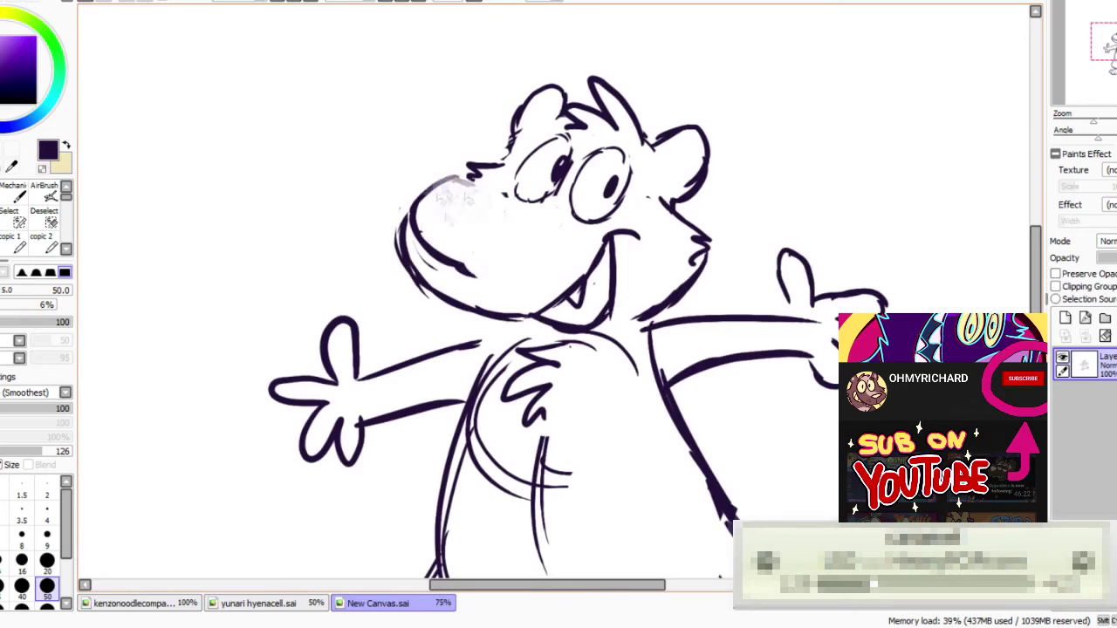
left_click_drag(589, 177, 516, 205)
key("n")
left_click_drag(462, 177, 520, 193)
mouse_move(493, 184)
left_mouse_down()
mouse_move(403, 188)
mouse_move(410, 276)
left_mouse_up()
left_click_drag(402, 201, 404, 273)
mouse_move(420, 210)
left_mouse_down()
mouse_move(452, 265)
mouse_move(521, 250)
left_mouse_up()
left_click_drag(438, 178, 515, 252)
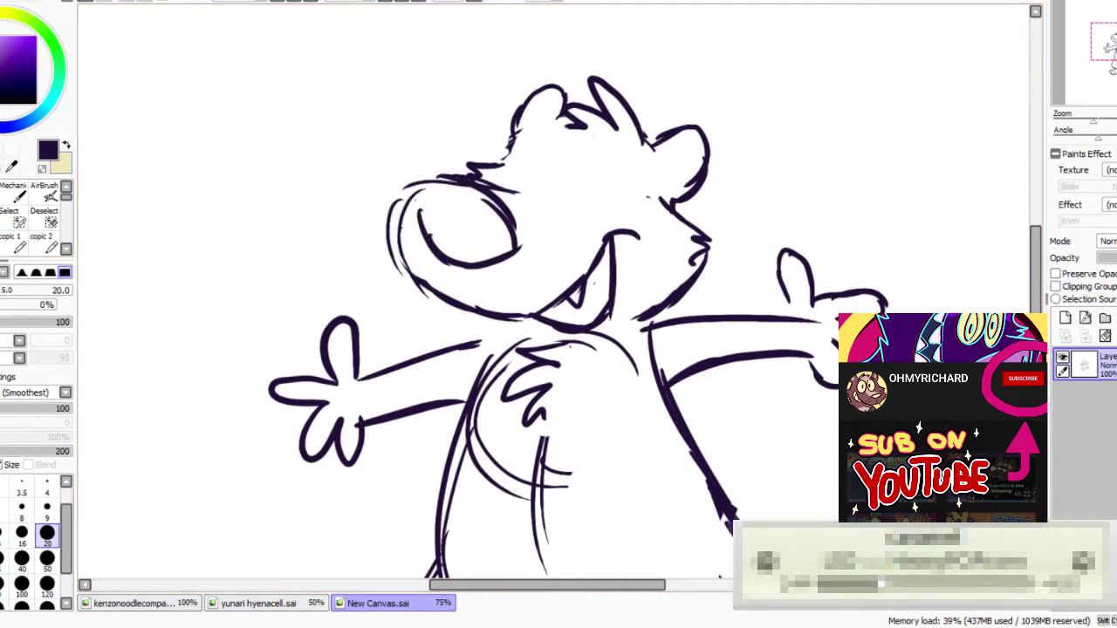
left_click(2, 220)
mouse_move(483, 236)
left_mouse_down()
mouse_move(491, 215)
mouse_move(436, 236)
left_mouse_up()
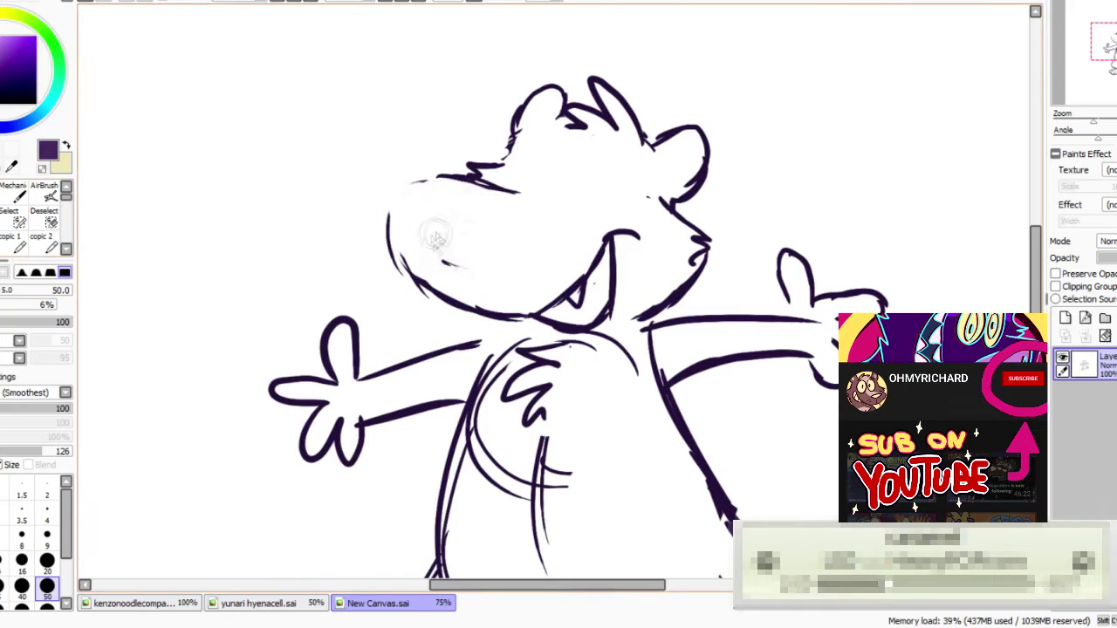
- Redraw the face with a smaller muzzle and nose and two oval eyes with pupils
key("n")
mouse_move(397, 199)
left_mouse_down()
mouse_move(409, 270)
mouse_move(515, 253)
left_mouse_up()
mouse_move(431, 179)
left_mouse_down()
mouse_move(501, 199)
mouse_move(517, 249)
left_mouse_up()
mouse_move(609, 150)
left_mouse_down()
mouse_move(583, 175)
mouse_move(618, 218)
left_mouse_up()
left_click_drag(560, 131, 541, 196)
left_click_drag(523, 154, 571, 187)
mouse_move(559, 158)
left_mouse_down()
mouse_move(554, 187)
mouse_move(392, 249)
mouse_move(397, 277)
left_mouse_up()
- Refine the nose and muzzle outline and erase the stray strokes around it
left_click(3, 219)
left_click_drag(506, 199, 488, 182)
left_click(2, 195)
mouse_move(420, 207)
left_mouse_down()
mouse_move(432, 284)
mouse_move(493, 236)
mouse_move(419, 199)
left_mouse_up()
key("e")
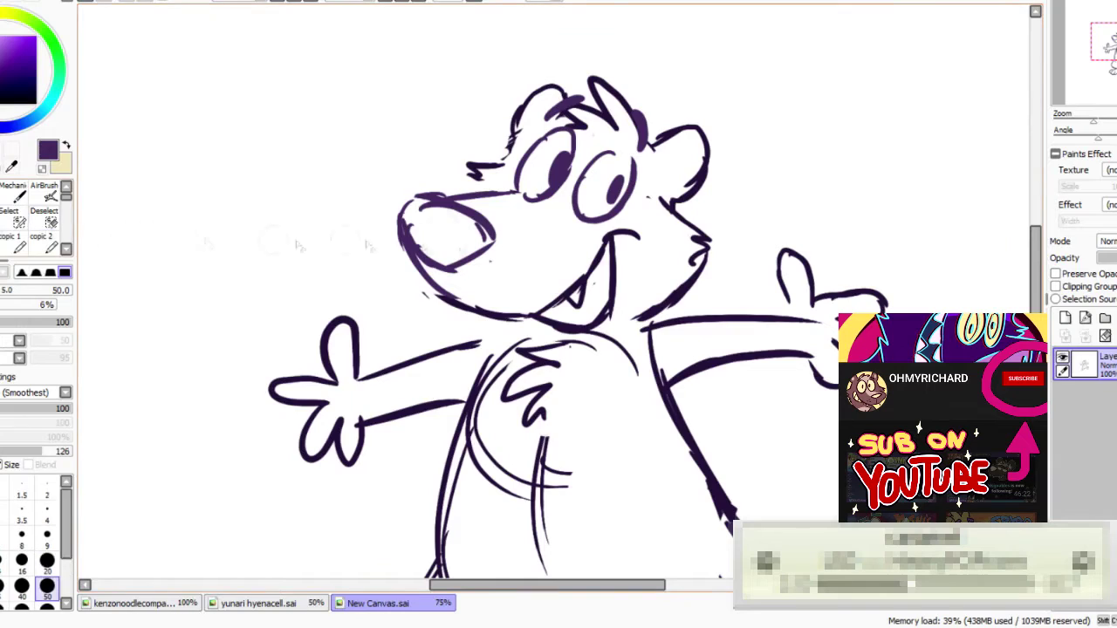
mouse_move(375, 224)
left_mouse_down()
mouse_move(314, 217)
mouse_move(147, 75)
mouse_move(321, 255)
left_mouse_up()
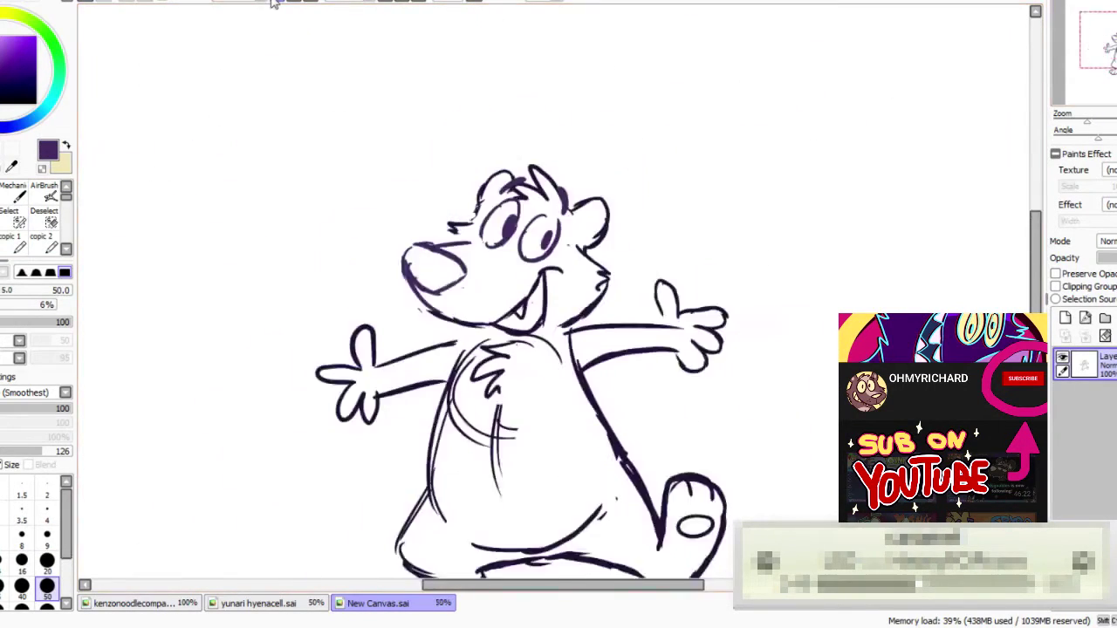
- Move the whole bear sketch to the upper-left area of the canvas
scroll(554, 292, "down", 3)
left_click_drag(541, 349, 296, 155)
scroll(554, 293, "up", 3)
- Sketch a round head for a second character in the empty area, with curved vertical and horizontal face guidelines
key("n")
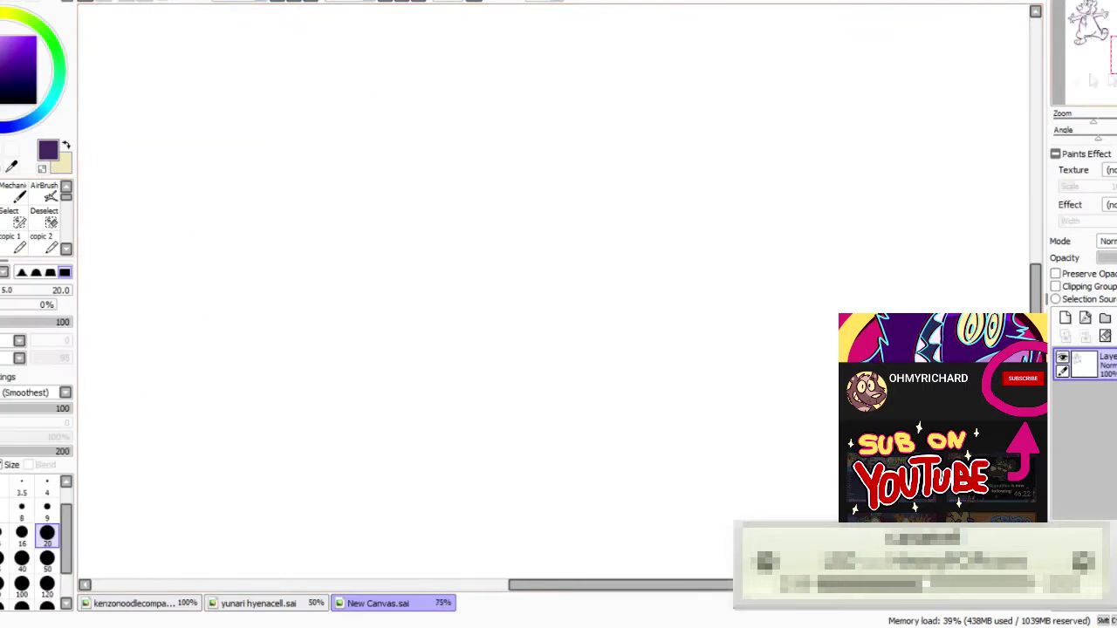
mouse_move(550, 72)
left_mouse_down()
mouse_move(528, 71)
mouse_move(668, 103)
left_mouse_up()
left_click_drag(551, 69, 621, 257)
mouse_move(518, 217)
left_mouse_down()
mouse_move(634, 164)
mouse_move(674, 185)
mouse_move(665, 164)
left_mouse_up()
key("ctrl+z")
key("ctrl+z")
- Draw two oval eyes with pupils on the new head and a protruding muzzle with a large nose
mouse_move(559, 91)
left_mouse_down()
mouse_move(580, 173)
mouse_move(536, 170)
left_mouse_up()
left_click_drag(620, 147, 645, 143)
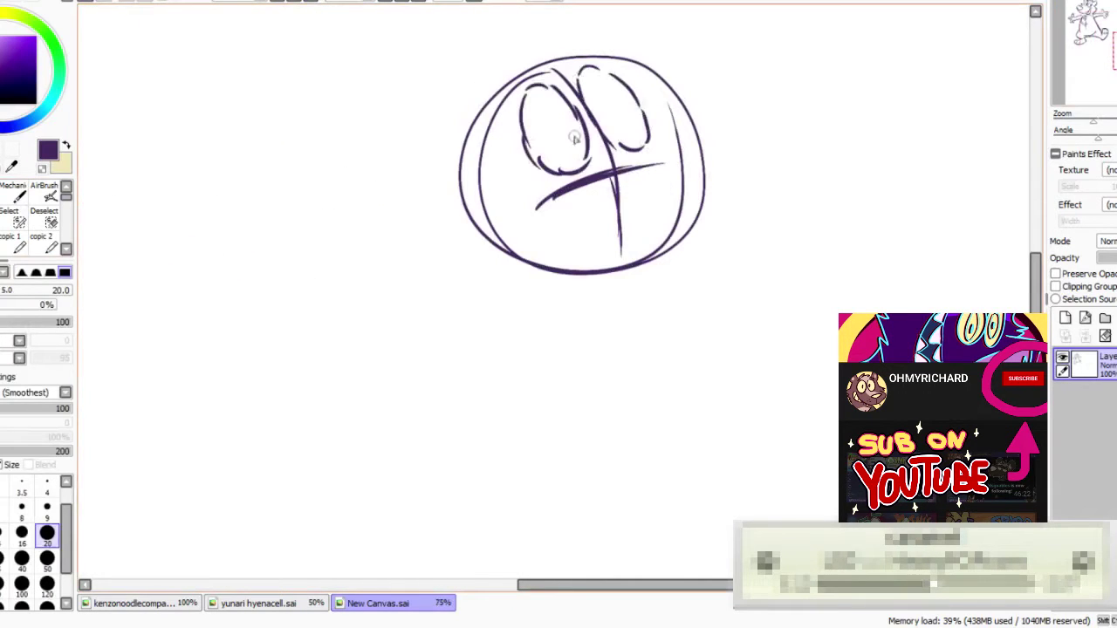
left_click_drag(759, 142, 768, 139)
left_click_drag(766, 147, 725, 246)
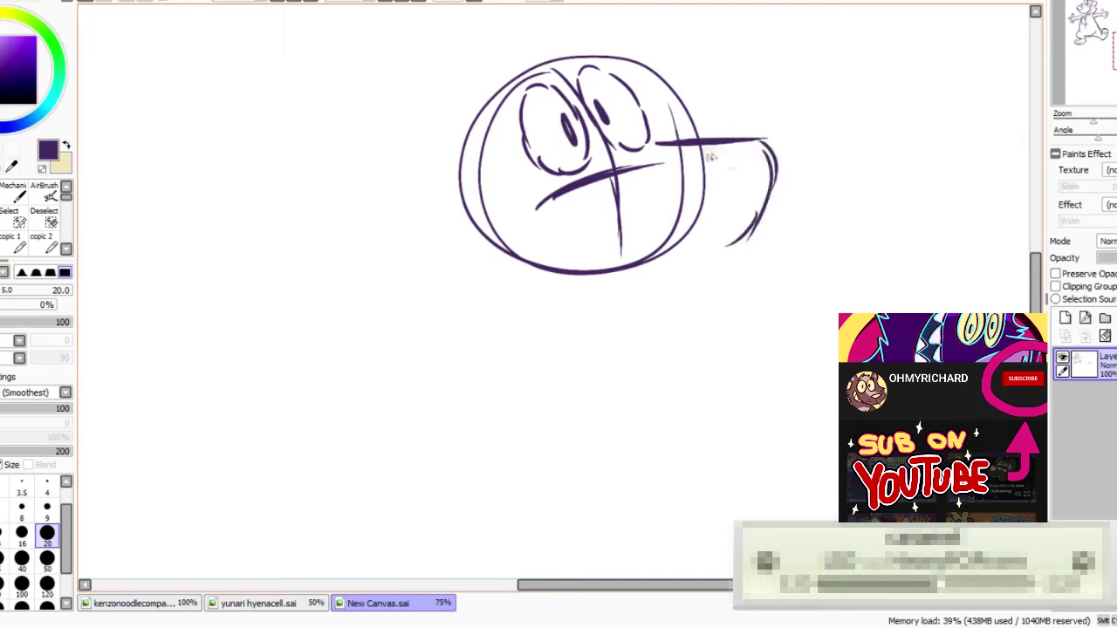
left_click_drag(691, 205, 770, 186)
- Draw the wide smile, the underside of the muzzle and the open lower jaw
left_click_drag(495, 164, 523, 162)
mouse_move(516, 163)
left_mouse_down()
mouse_move(586, 241)
mouse_move(680, 267)
left_mouse_up()
left_click_drag(589, 244, 733, 250)
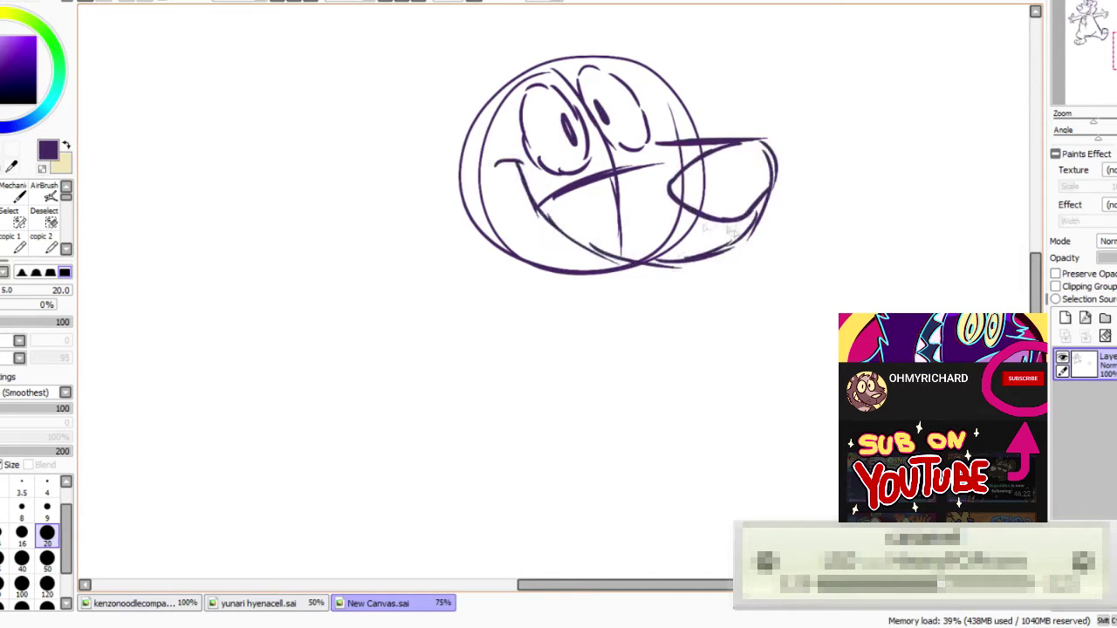
left_click_drag(515, 169, 625, 294)
left_click_drag(535, 250, 597, 302)
- Draw the pointed cheek fur on the left side of the new head
left_click_drag(482, 141, 407, 187)
left_click_drag(418, 197, 470, 260)
left_click_drag(491, 185, 551, 270)
- Select the new head's nose and muzzle tip and shift them closer to the face
left_click(3, 148)
mouse_move(836, 213)
left_mouse_down()
mouse_move(719, 281)
mouse_move(839, 293)
left_mouse_up()
left_click_drag(803, 273, 773, 280, "ctrl")
key("ctrl+d")
key("e")
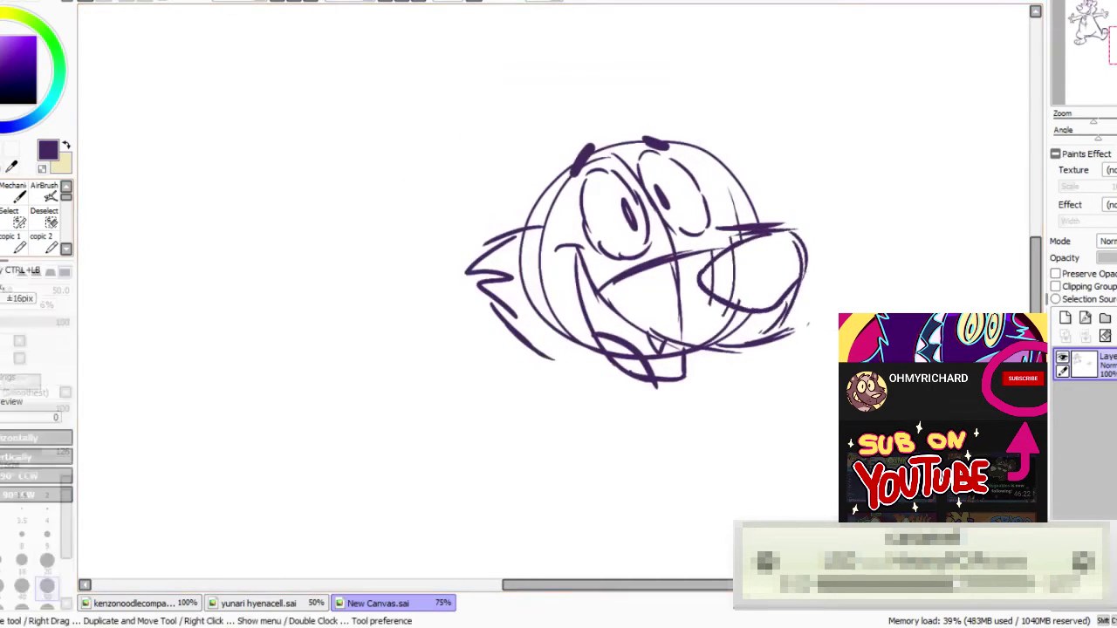
- Erase the old fur on the left cheek and redraw that side of the head with a pointed cheek
left_click_drag(528, 230, 517, 320)
key("n")
left_click_drag(583, 147, 506, 223)
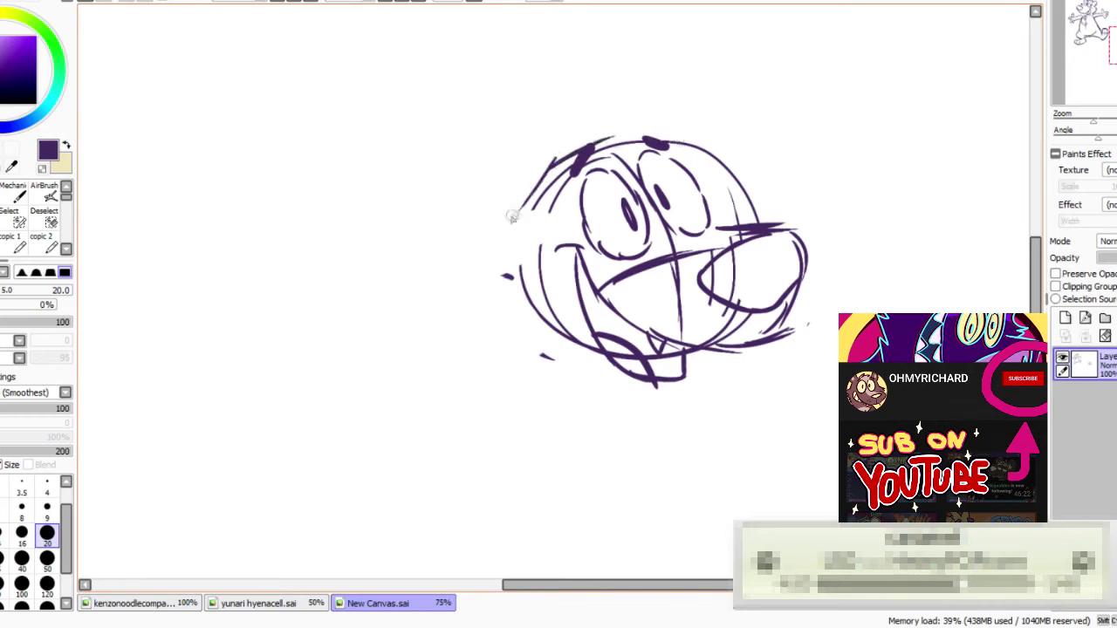
left_click_drag(534, 187, 475, 321)
left_click_drag(494, 281, 547, 346)
- Draw the rounded ears and hair tuft on the head, and long curved lines for the torso below it
mouse_move(567, 155)
left_mouse_down()
mouse_move(547, 108)
mouse_move(516, 178)
left_mouse_up()
mouse_move(619, 137)
left_mouse_down()
mouse_move(609, 151)
mouse_move(639, 136)
left_mouse_up()
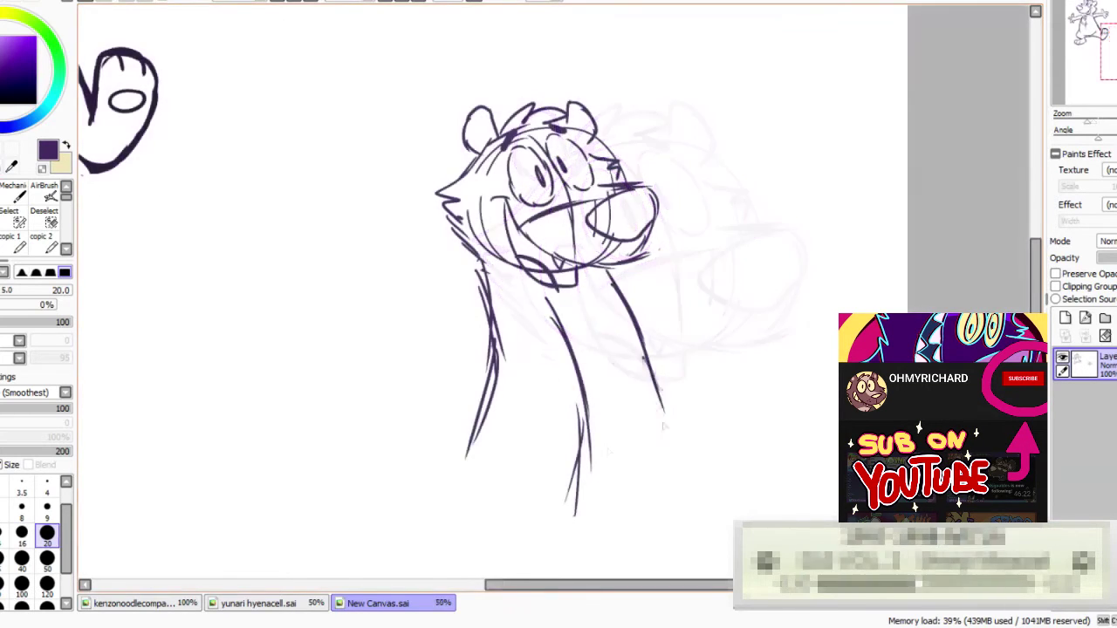
left_click_drag(655, 390, 652, 448)
left_click(2, 219)
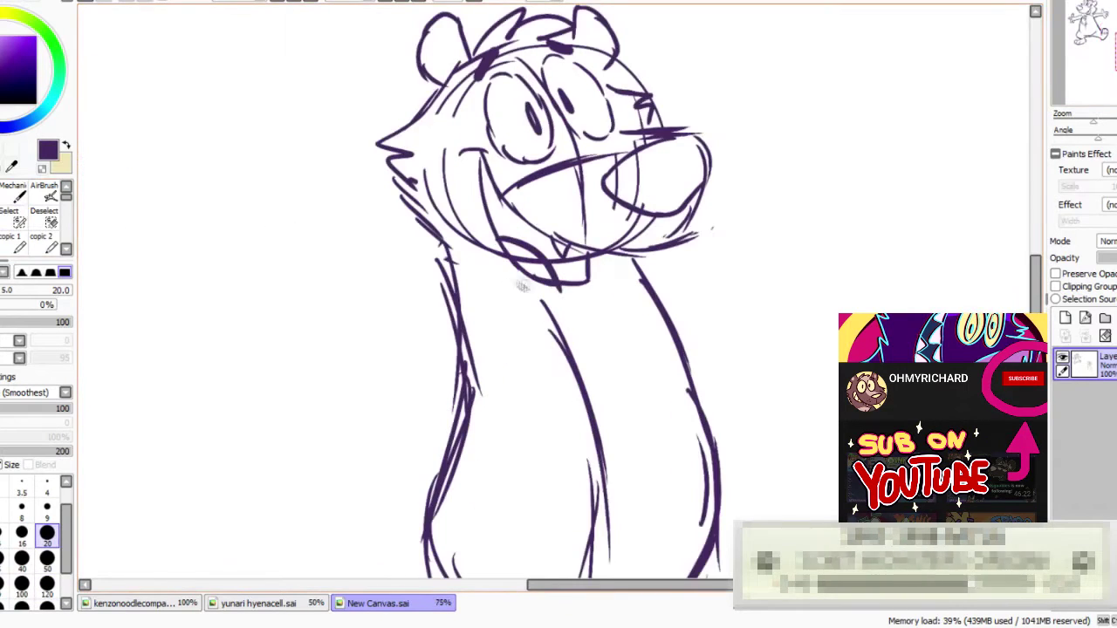
- Add fur beneath the open jaw and erase the construction lines crossing the face, muzzle and forehead
left_click(3, 223)
left_click(2, 219)
left_click_drag(454, 199, 499, 260)
mouse_move(588, 235)
left_mouse_down()
mouse_move(522, 186)
mouse_move(646, 190)
mouse_move(583, 260)
left_mouse_up()
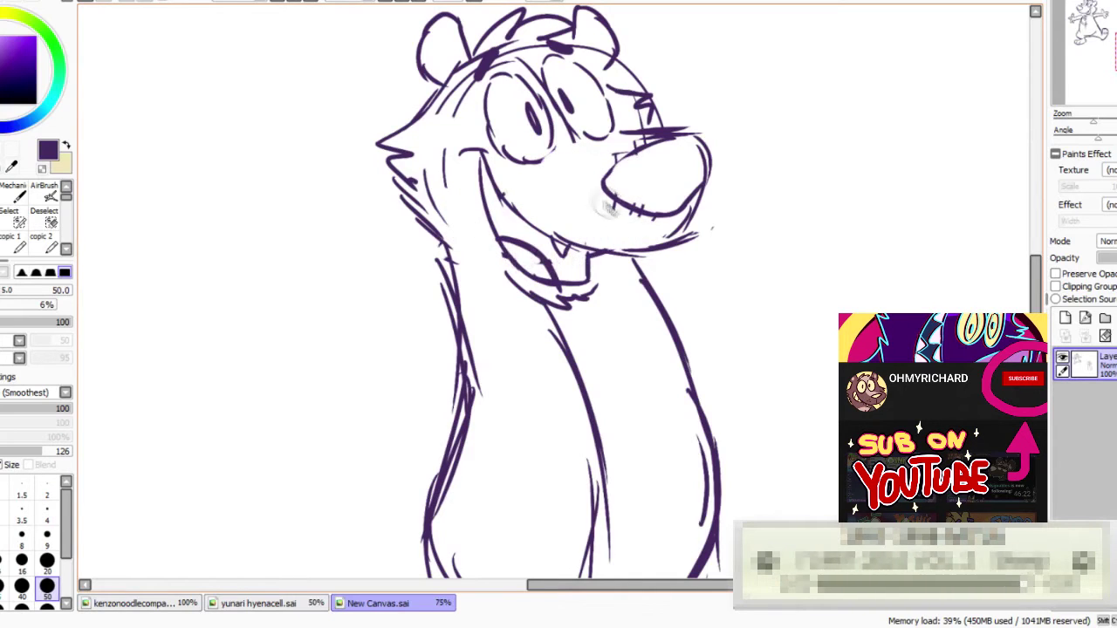
left_click_drag(488, 45, 448, 111)
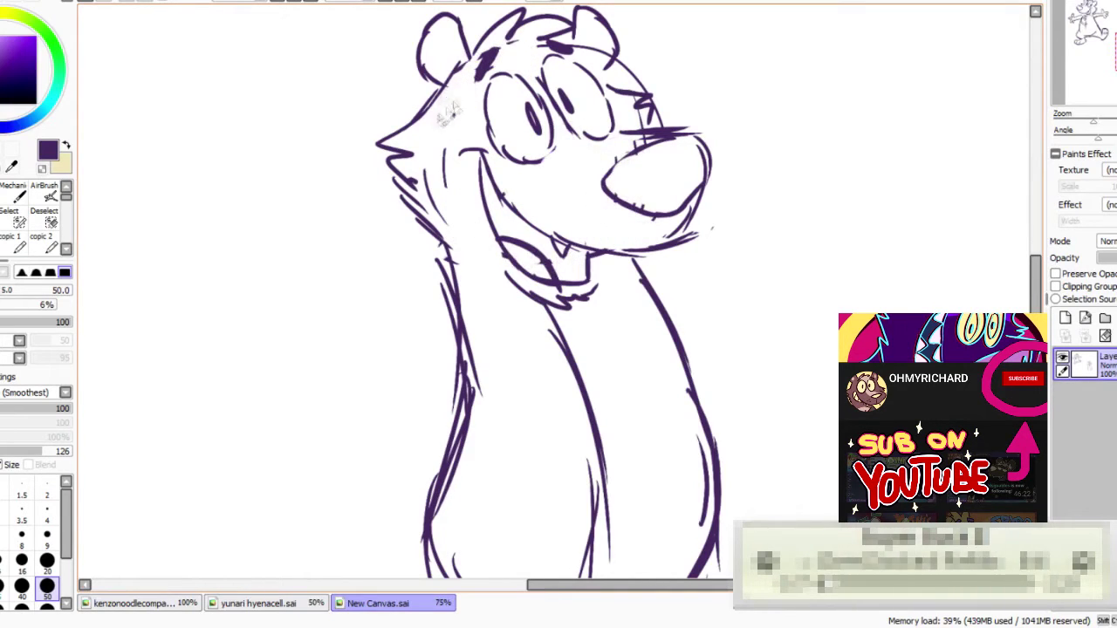
- Select the open lower jaw and shift it up closer to the muzzle
key("l")
left_click_drag(591, 318, 595, 276)
left_click_drag(500, 230, 560, 318)
left_click_drag(541, 281, 533, 258, "ctrl")
left_click(4, 198)
key("ctrl+d")
- Sketch guide lines for both arms reaching outward, with an oval at the left shoulder
left_click_drag(1106, 63, 1110, 71)
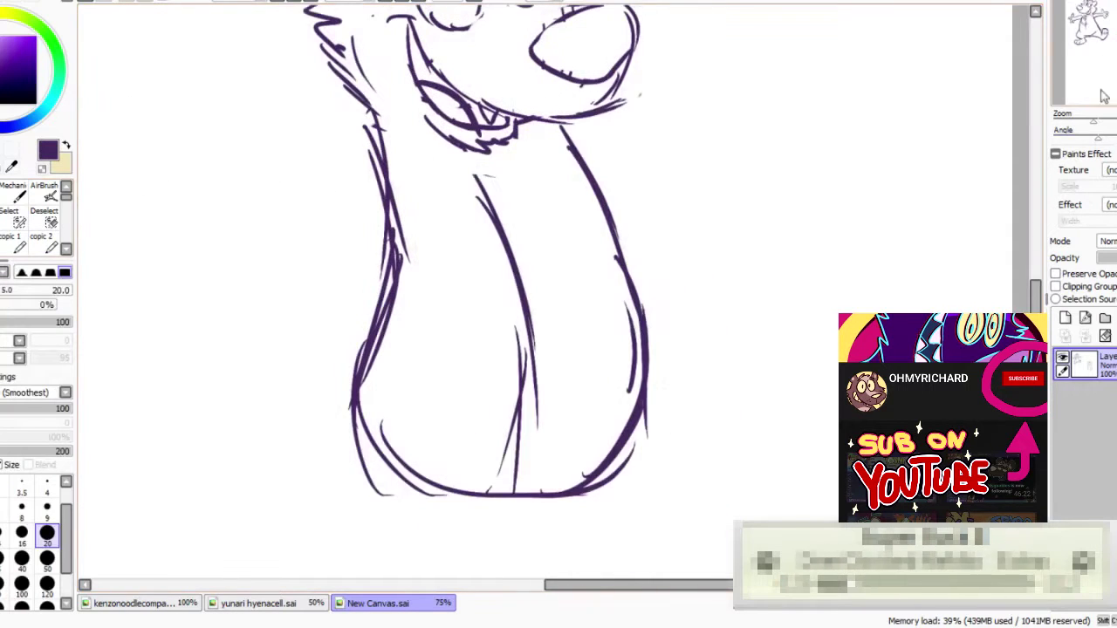
left_click_drag(382, 126, 388, 128)
left_click_drag(392, 154, 246, 267)
left_click_drag(569, 139, 690, 202)
left_click_drag(1115, 75, 1115, 73)
- Outline the left arm around its guide line and draw the palm and raised thumb of the left hand
left_click_drag(350, 291, 356, 332)
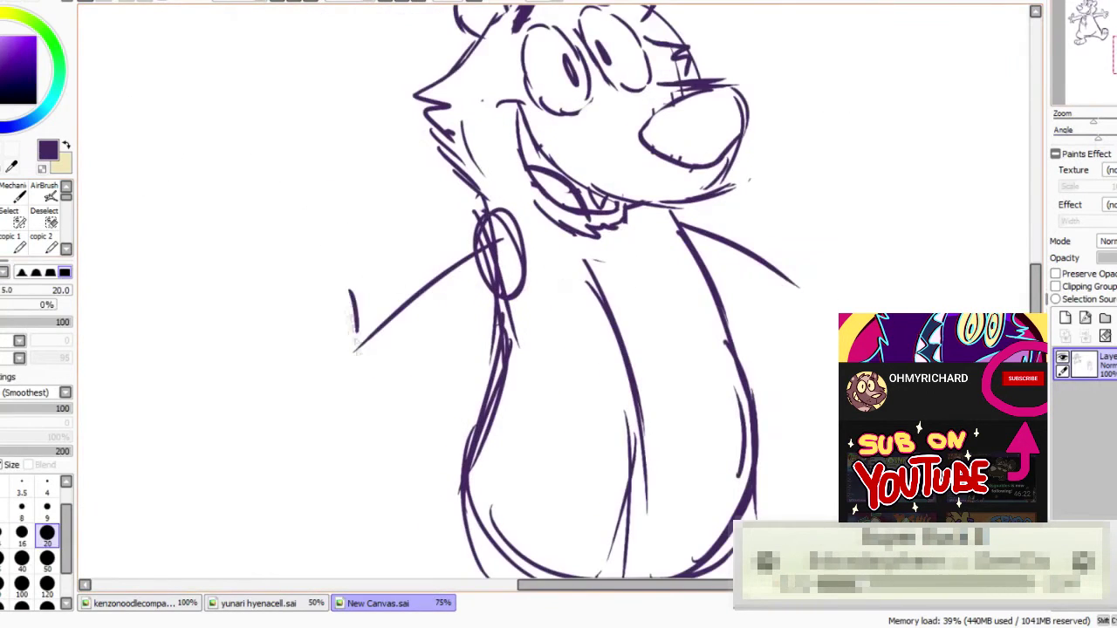
left_click_drag(309, 398, 337, 406)
key("ctrl+z")
left_click_drag(371, 323, 478, 220)
left_click_drag(390, 309, 477, 220)
left_click_drag(391, 357, 493, 304)
left_click_drag(408, 346, 495, 302)
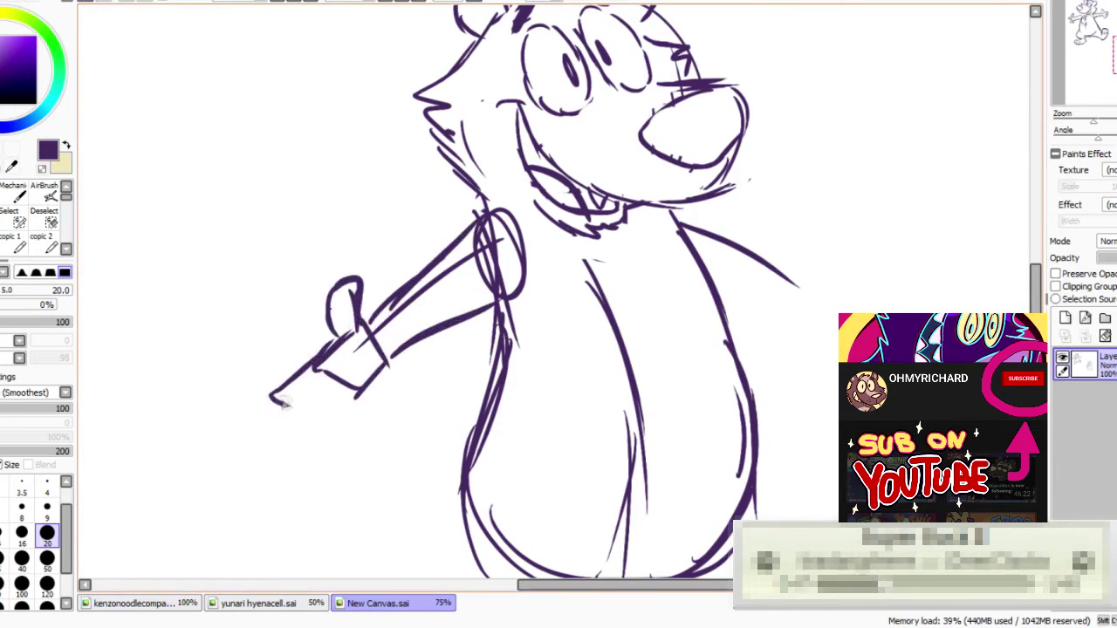
left_click_drag(351, 430, 370, 381)
- Rough in the right arm and the beginning of the hand at its end
left_click_drag(902, 195, 806, 229)
left_click_drag(590, 248, 721, 323)
left_click_drag(626, 333, 689, 359)
left_click_drag(720, 321, 706, 357)
- Erase the rough fingertip of the left hand and draw its rounded fingers
key("e")
mouse_move(220, 405)
left_mouse_down()
mouse_move(267, 387)
mouse_move(293, 401)
mouse_move(253, 462)
mouse_move(229, 453)
left_mouse_up()
key("e")
key("n")
left_click_drag(239, 378, 216, 419)
left_click_drag(232, 405, 254, 464)
left_click_drag(254, 464, 276, 406)
- Try new lines for the right hand, undo the latest strokes and redo the earlier ones
mouse_move(720, 323)
left_mouse_down()
mouse_move(718, 271)
mouse_move(743, 328)
left_mouse_up()
mouse_move(750, 328)
left_mouse_down()
mouse_move(767, 371)
mouse_move(731, 374)
mouse_move(815, 344)
left_mouse_up()
key("ctrl+z")
key("ctrl+z")
key("ctrl+z")
key("ctrl+z")
key("ctrl+z")
key("ctrl+z")
key("ctrl+z")
key("ctrl+z")
key("ctrl+z")
key("ctrl+y")
key("ctrl+y")
key("ctrl+y")
key("ctrl+y")
- Redraw the right arm's guide line with a raised thumb at its end
left_click(5, 209)
mouse_move(652, 344)
left_mouse_down()
mouse_move(630, 281)
mouse_move(708, 339)
left_mouse_up()
left_click(5, 210)
mouse_move(563, 248)
left_mouse_down()
mouse_move(559, 262)
mouse_move(672, 307)
left_mouse_up()
left_click_drag(611, 292, 703, 330)
left_click_drag(709, 284, 696, 328)
- Outline the right arm and hand, and erase the guide line inside the arm
scroll(698, 328, "down", 5)
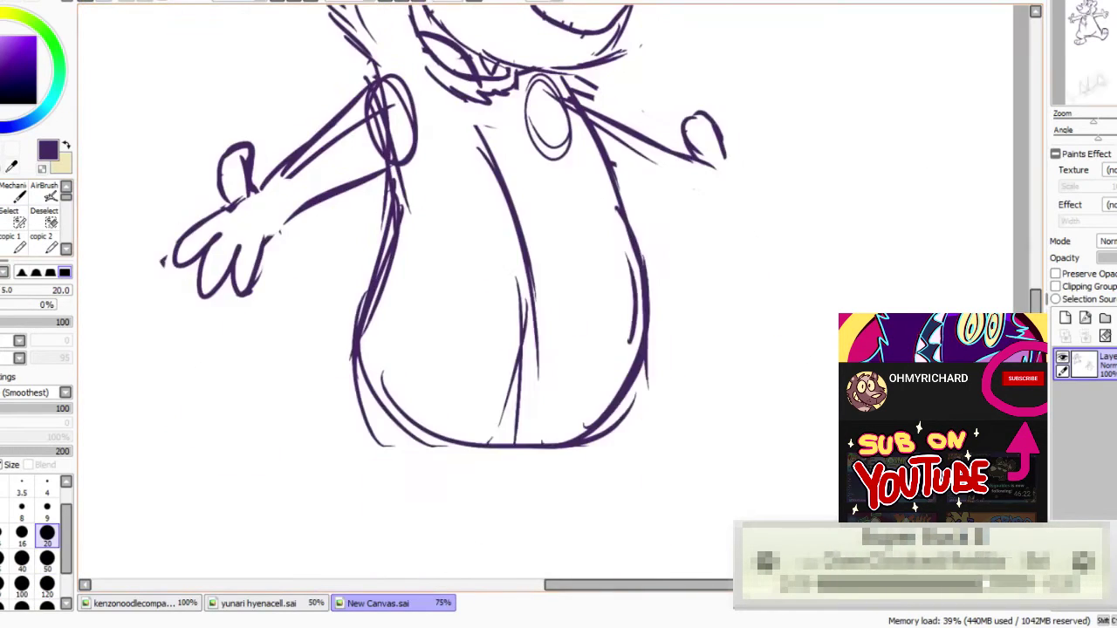
left_click_drag(729, 164, 748, 192)
left_click_drag(608, 178, 708, 210)
left_click_drag(572, 80, 672, 151)
left_click(2, 199)
left_click_drag(592, 116, 661, 173)
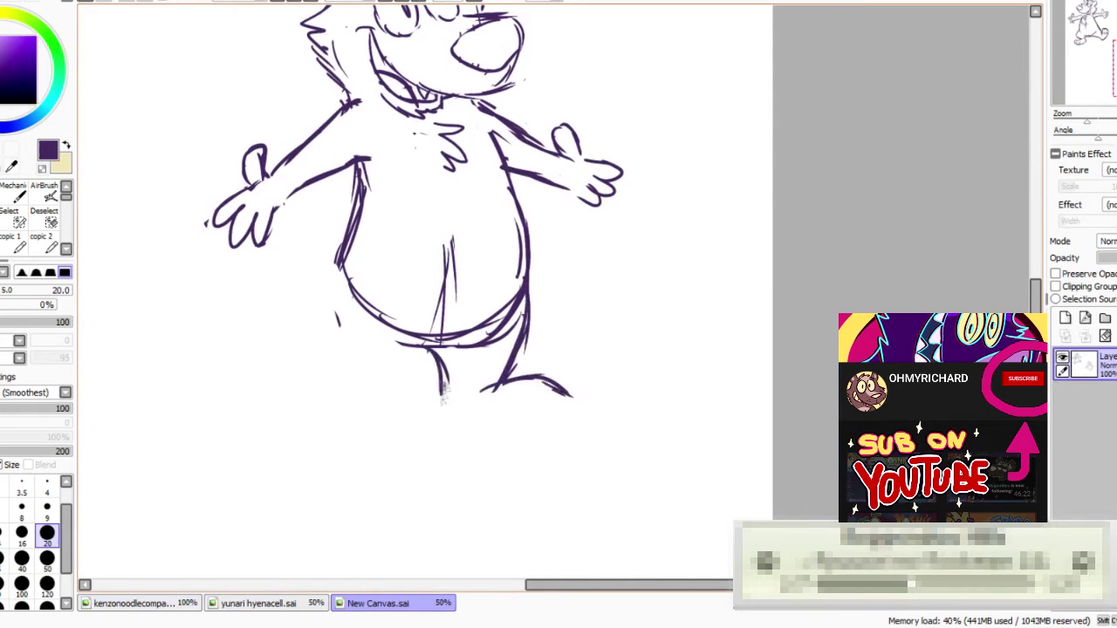
- Try a left leg stepping out to the side with a raised foot
left_click_drag(425, 347, 331, 378)
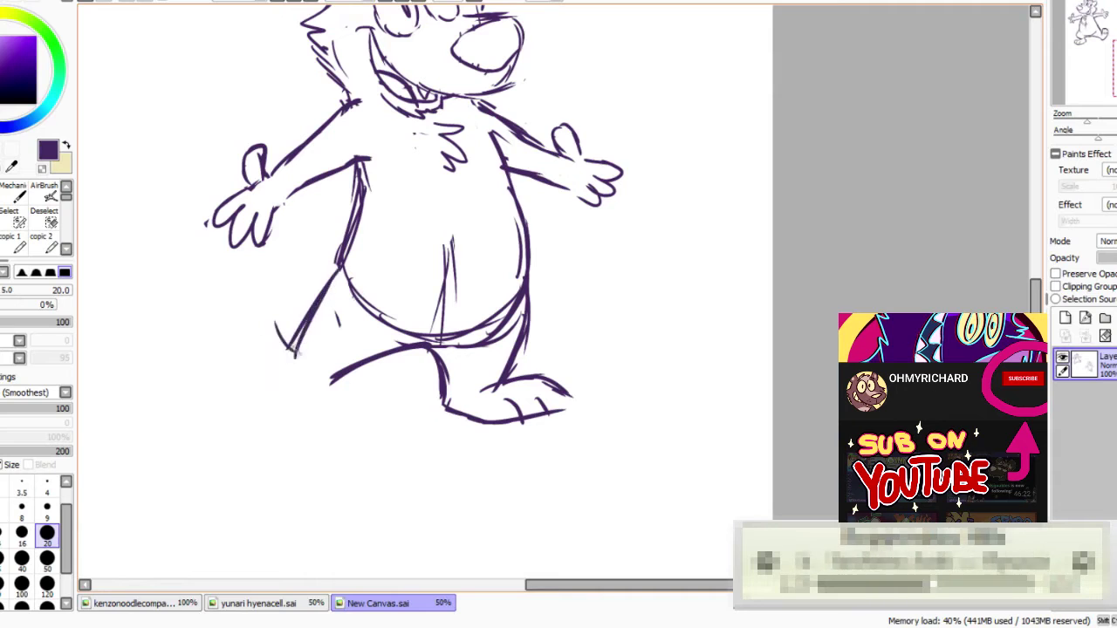
key("ctrl+z")
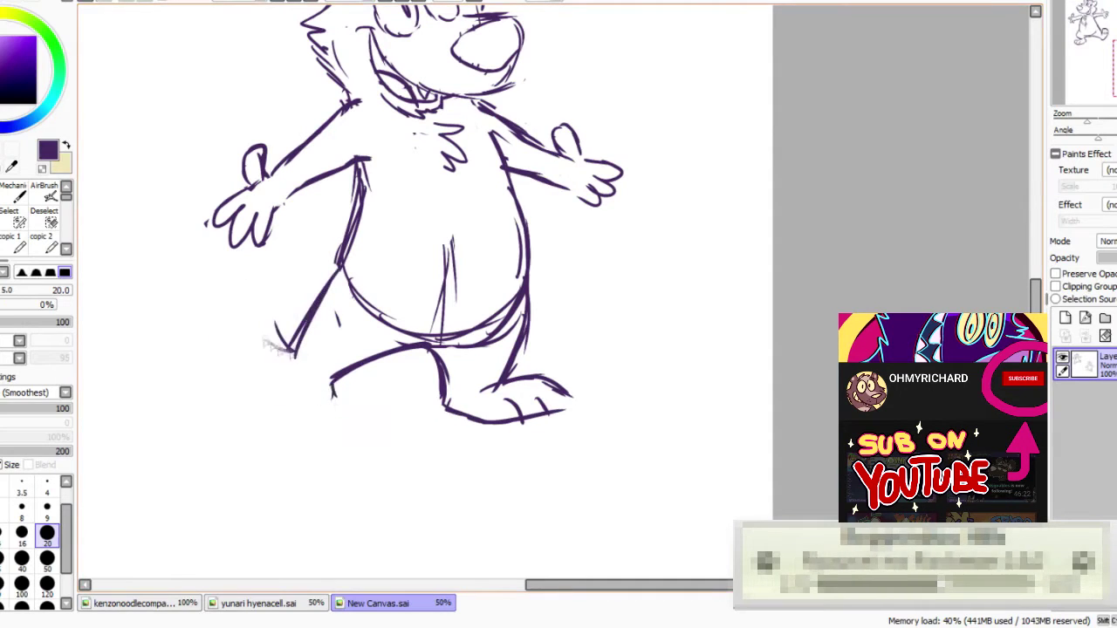
left_click_drag(229, 337, 255, 398)
left_click_drag(253, 398, 331, 399)
left_click_drag(272, 372, 250, 396)
left_click_drag(244, 355, 224, 371)
- Erase the side-stepping left leg and the bottom of the belly curve
key("e")
mouse_move(414, 347)
left_mouse_down()
mouse_move(356, 363)
mouse_move(399, 339)
mouse_move(347, 377)
mouse_move(436, 336)
left_mouse_up()
key("n")
key("e")
left_click_drag(436, 335, 417, 323)
- Draw the outer line of a straighter left leg and erase the right leg's old inner line
left_click_drag(365, 244, 375, 385)
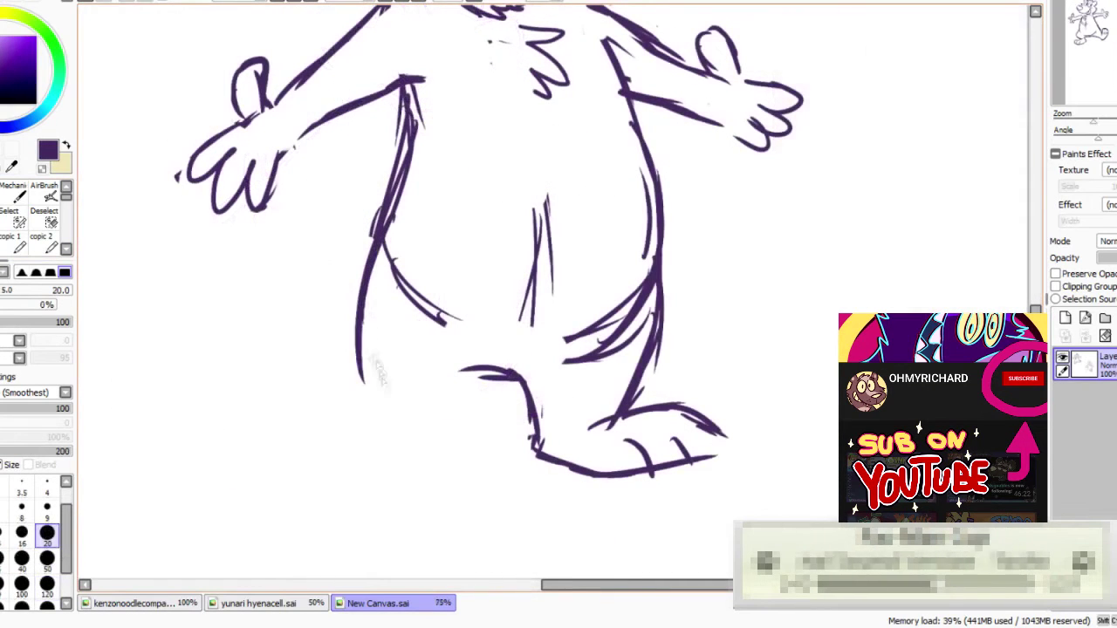
key("ctrl+z")
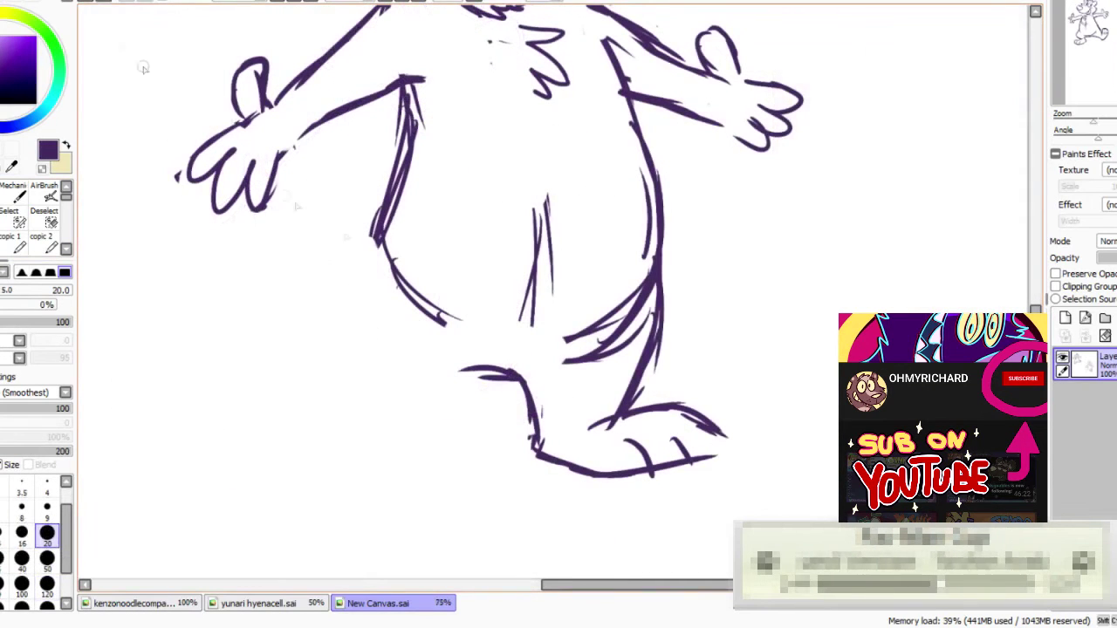
left_click_drag(375, 241, 395, 401)
key("e")
mouse_move(521, 377)
left_mouse_down()
mouse_move(471, 375)
mouse_move(536, 442)
left_mouse_up()
- Draw the left foot with its toes and close the toe end of the right foot
key("n")
mouse_move(531, 481)
left_mouse_down()
mouse_move(407, 487)
mouse_move(524, 491)
left_mouse_up()
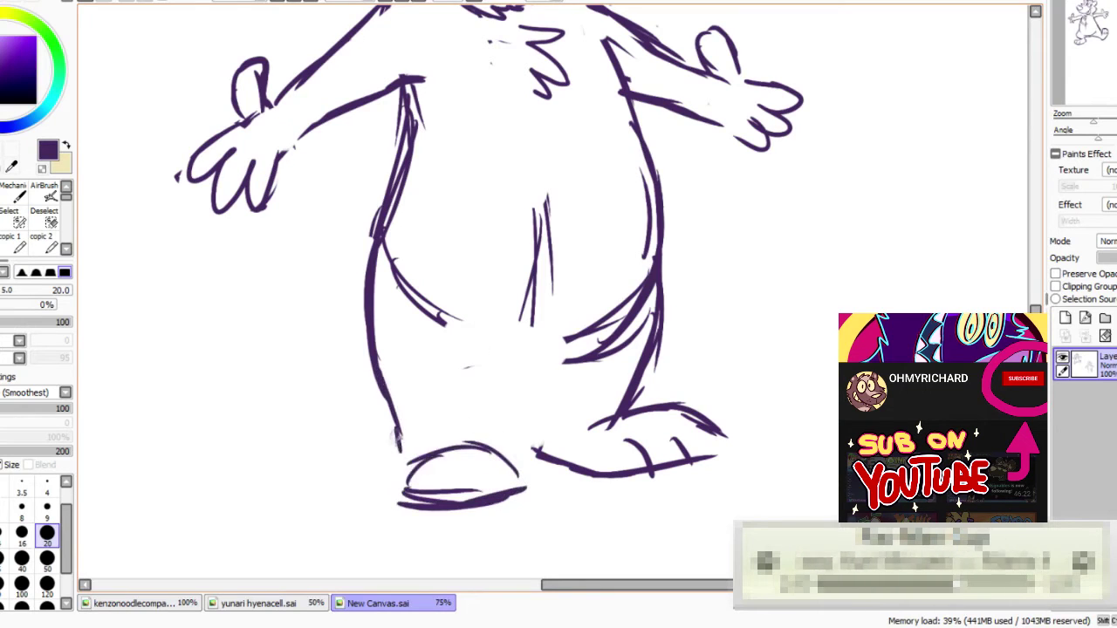
left_click_drag(691, 415, 711, 457)
left_click_drag(493, 445, 516, 493)
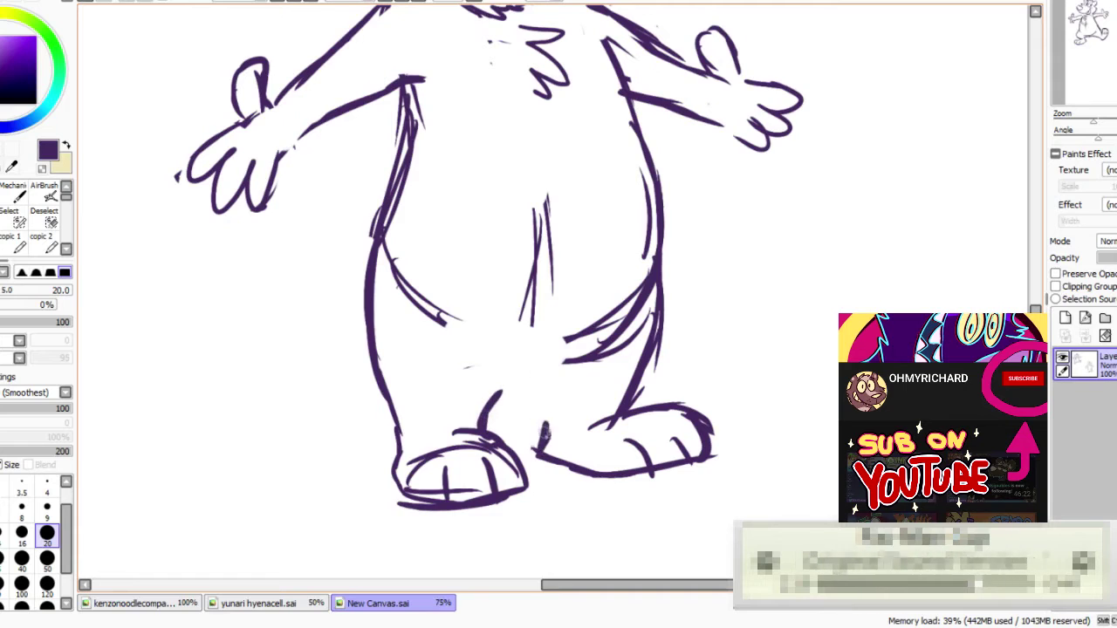
- Connect the inner legs with a curved crotch line and erase the extra belly lines and the centre line
key("l")
mouse_move(475, 398)
left_mouse_down()
mouse_move(490, 427)
mouse_move(488, 384)
left_mouse_up()
mouse_move(520, 389)
left_mouse_down()
mouse_move(523, 372)
mouse_move(635, 321)
left_mouse_up()
key("ctrl+d")
key("e")
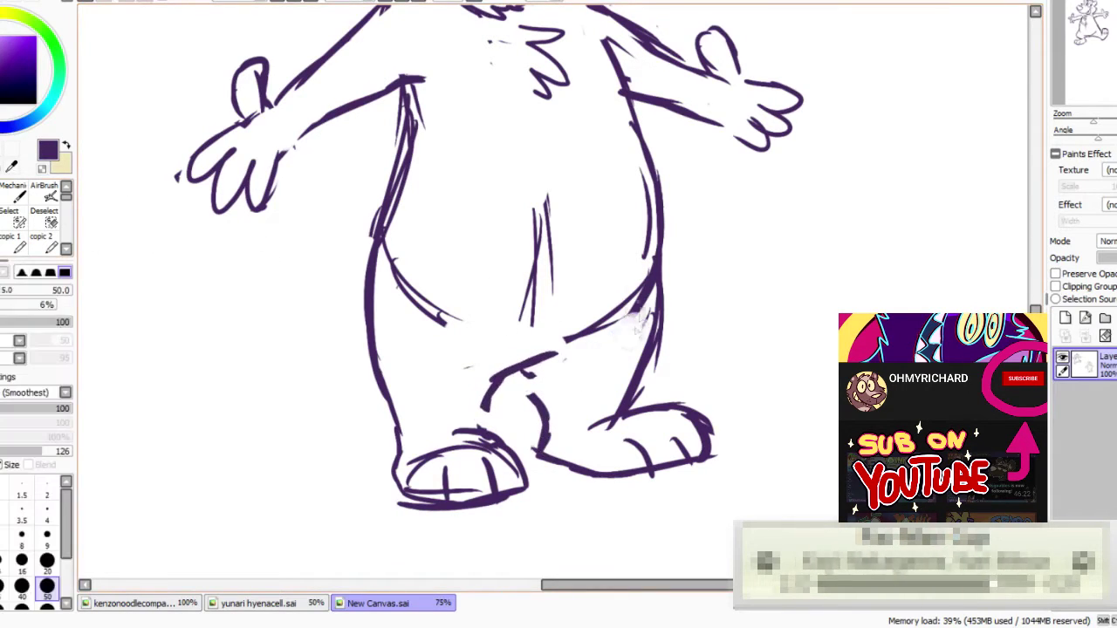
left_click_drag(573, 339, 647, 284)
left_click_drag(547, 199, 529, 323)
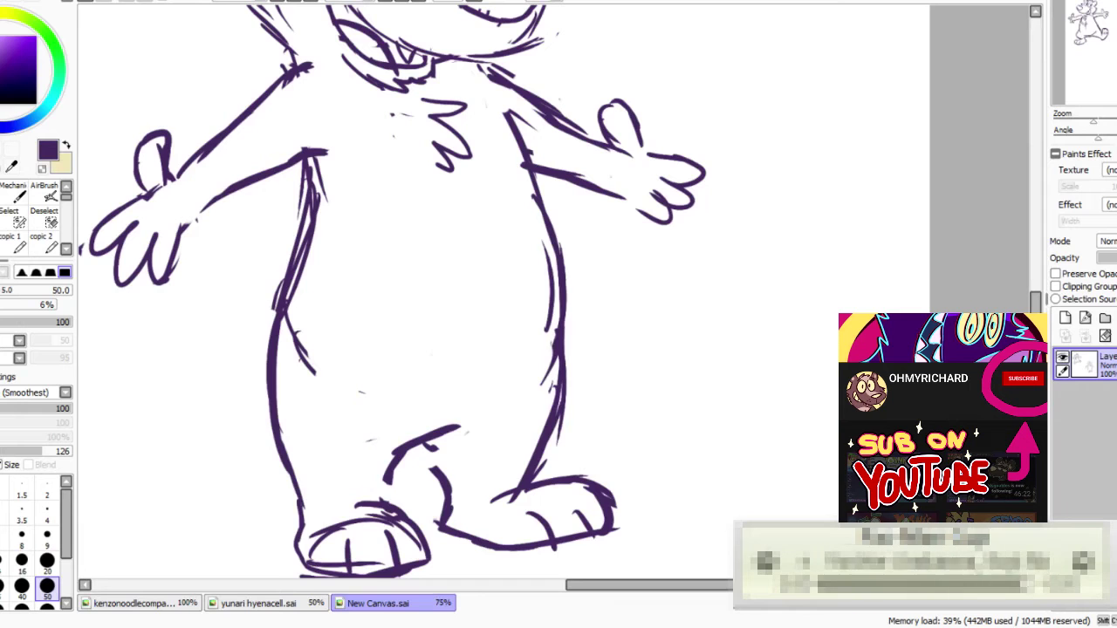
- Draw a dark red bandana around the neck on a new layer, and a bushy tail behind the left leg
mouse_move(844, 56)
left_mouse_down()
mouse_move(1012, 301)
mouse_move(855, 20)
left_mouse_up()
left_click_drag(761, 102, 997, 166)
left_click_drag(715, 349, 686, 178)
key("n")
mouse_move(487, 197)
left_mouse_down()
mouse_move(450, 271)
mouse_move(367, 334)
left_mouse_up()
mouse_move(497, 304)
left_mouse_down()
mouse_move(477, 349)
mouse_move(377, 334)
left_mouse_up()
mouse_move(484, 206)
left_mouse_down()
mouse_move(340, 341)
mouse_move(273, 366)
left_mouse_up()
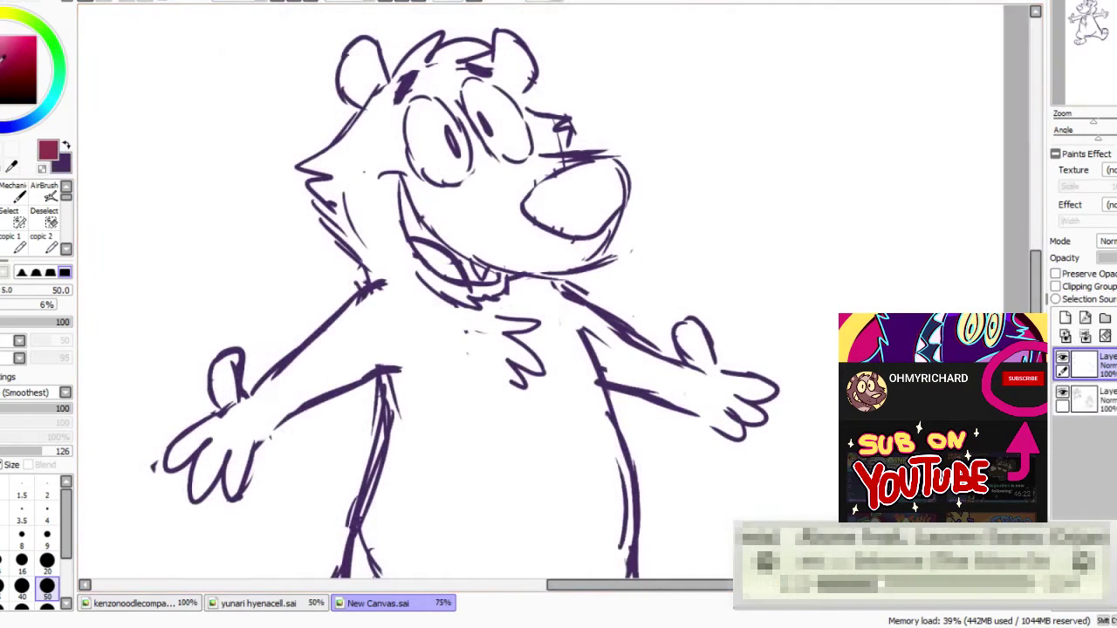
key("n")
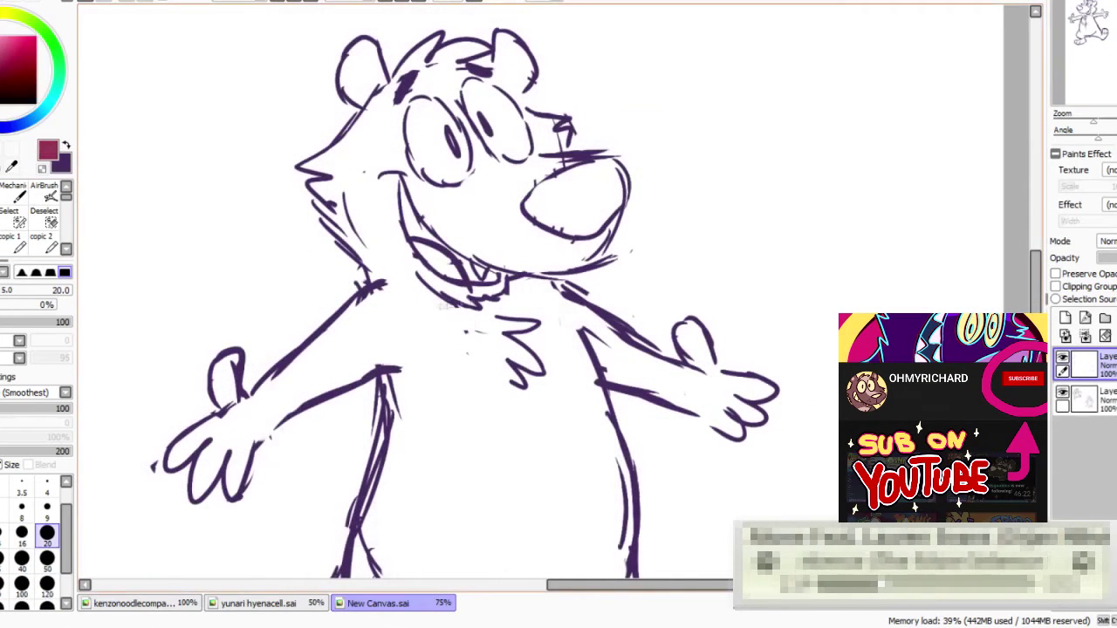
mouse_move(462, 310)
left_mouse_down()
mouse_move(471, 366)
mouse_move(528, 384)
mouse_move(554, 301)
left_mouse_up()
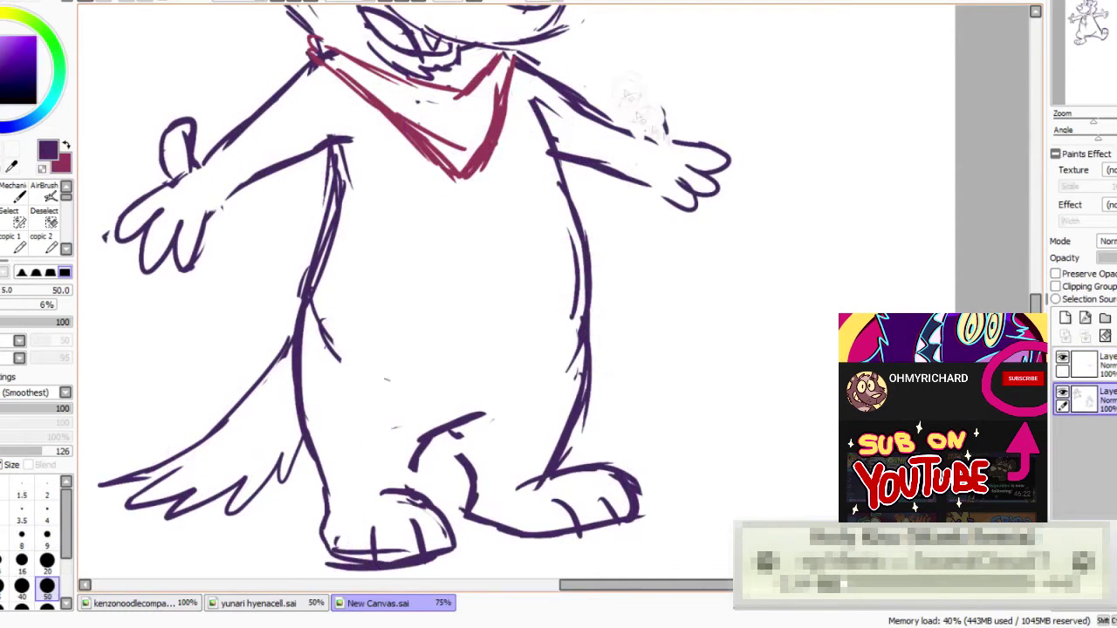
- Clean up the right arm's outline and redraw the right thumb in a slimmer shape
left_click_drag(652, 131, 726, 161)
mouse_move(563, 107)
left_mouse_down()
mouse_move(623, 131)
mouse_move(644, 120)
mouse_move(720, 152)
mouse_move(689, 187)
left_mouse_up()
key("n")
key("ctrl+z")
- Select the left hand, adjust it slightly toward the wrist and tidy the thumb's outline
key("l")
mouse_move(213, 203)
left_mouse_down()
mouse_move(194, 265)
mouse_move(194, 183)
left_mouse_up()
left_click_drag(165, 225, 175, 218)
key("ctrl+d")
mouse_move(202, 171)
left_mouse_down()
mouse_move(167, 183)
mouse_move(190, 152)
left_mouse_up()
- Trace the left arm, torso and legs in semi-transparent grey on a new layer beneath the sketch
key("b")
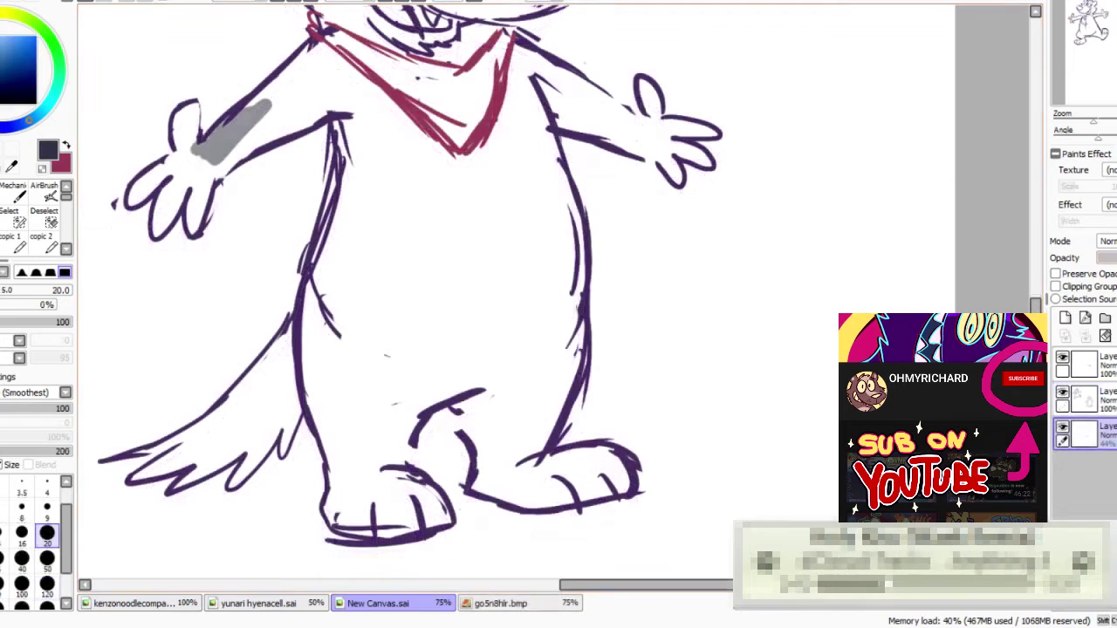
mouse_move(199, 150)
left_mouse_down()
mouse_move(187, 118)
mouse_move(135, 197)
mouse_move(179, 199)
mouse_move(196, 222)
mouse_move(222, 170)
mouse_move(328, 107)
mouse_move(340, 118)
mouse_move(307, 388)
left_mouse_up()
scroll(307, 388, "down", 3)
mouse_move(336, 262)
left_mouse_down()
mouse_move(333, 327)
mouse_move(417, 335)
left_mouse_up()
mouse_move(406, 281)
left_mouse_down()
mouse_move(476, 208)
mouse_move(484, 270)
mouse_move(550, 310)
mouse_move(541, 266)
mouse_move(574, 122)
mouse_move(657, 310)
left_mouse_up()
mouse_move(656, 311)
left_mouse_down()
mouse_move(673, 209)
mouse_move(625, 75)
left_mouse_up()
- Continue the grey outline around the right arm, head and remaining edges to enclose the figure
mouse_move(644, 101)
left_mouse_down()
mouse_move(689, 112)
mouse_move(767, 162)
left_mouse_up()
left_click_drag(762, 118, 757, 95)
mouse_move(748, 93)
left_mouse_down()
mouse_move(722, 63)
mouse_move(604, 30)
left_mouse_up()
mouse_move(633, 7)
left_mouse_down()
mouse_move(804, 212)
mouse_move(731, 94)
left_mouse_up()
left_click_drag(956, 2, 834, 119)
mouse_move(608, 150)
left_mouse_down()
mouse_move(583, 81)
mouse_move(552, 112)
mouse_move(523, 93)
mouse_move(476, 138)
mouse_move(433, 110)
mouse_move(409, 122)
left_mouse_up()
mouse_move(453, 153)
left_mouse_down()
mouse_move(450, 183)
mouse_move(405, 210)
mouse_move(453, 332)
left_mouse_up()
left_click_drag(445, 353, 377, 409)
- Fill the enclosed body and tail with grey, closing the remaining gap in the outline
key("g")
left_click(460, 372)
left_click(320, 476)
left_click_drag(489, 506, 489, 118)
left_click(2, 218)
mouse_move(426, 233)
left_mouse_down()
mouse_move(333, 346)
mouse_move(268, 392)
mouse_move(394, 356)
mouse_move(417, 373)
mouse_move(434, 323)
mouse_move(422, 254)
left_mouse_up()
key("g")
left_click(412, 302)
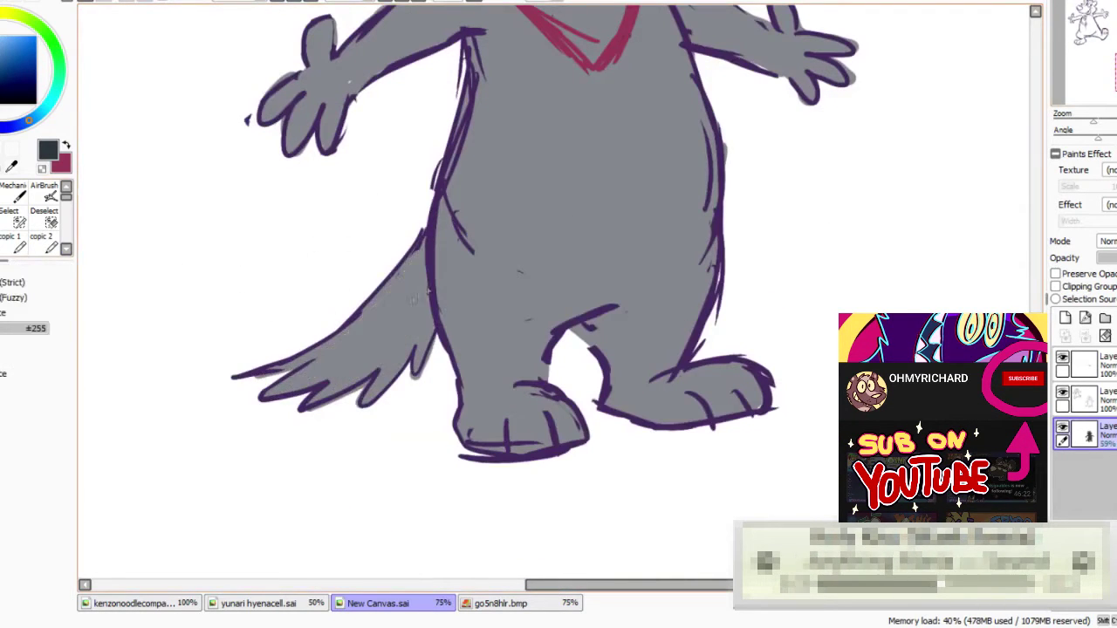
- Consult the reference image go5n8hlr.bmp and shift the grey paint colour to a bluer tone
left_click(499, 605)
left_click(430, 606)
left_click(3, 77)
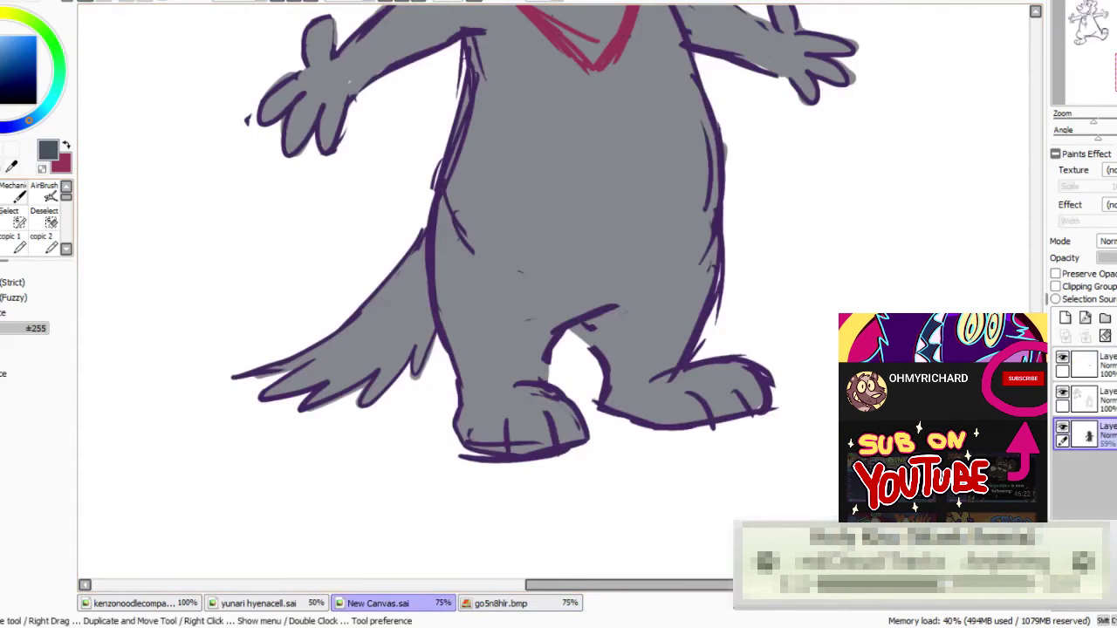
scroll(558, 297, "up", 5)
key("b")
key("ctrl+Tab")
key("ctrl+shift+Tab")
- Try paint strokes over both eyes, compare with the reference image and undo them
left_click_drag(412, 93, 480, 188)
mouse_move(482, 85)
left_mouse_down()
mouse_move(527, 185)
mouse_move(521, 150)
left_mouse_up()
left_click(534, 604)
left_click(534, 603)
left_click(86, 2)
left_click(85, 2)
left_click(85, 2)
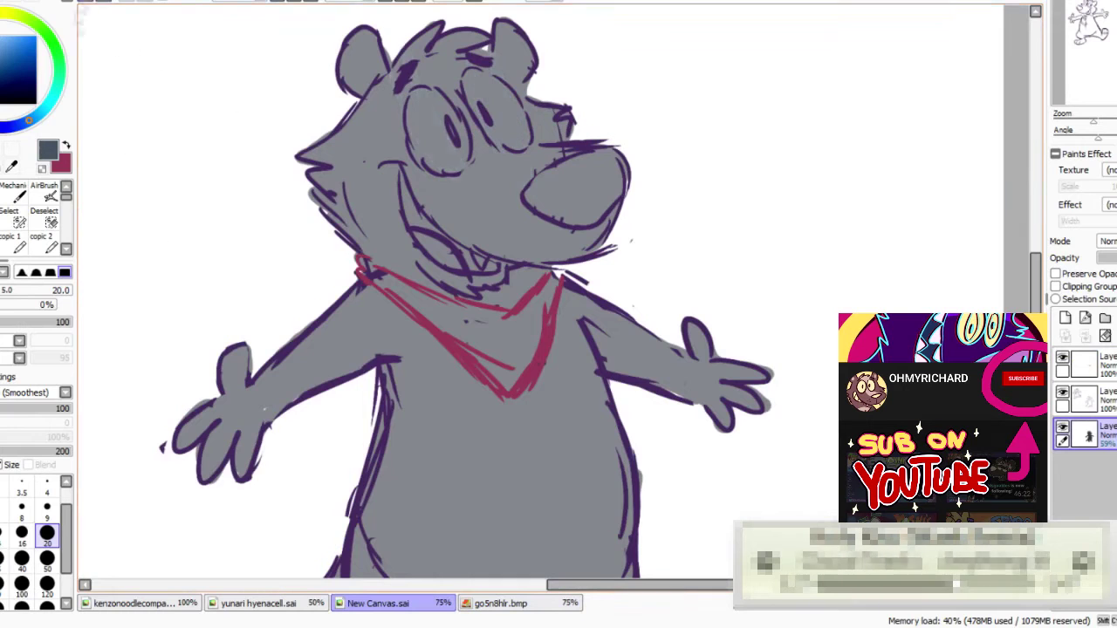
- Paint light blue-grey markings over both eyes, extending down toward the muzzle
left_click_drag(467, 193, 469, 198)
left_click_drag(419, 87, 453, 171)
left_click_drag(474, 71, 532, 167)
left_click_drag(494, 73, 524, 148)
key("ctrl+z")
left_click_drag(491, 66, 524, 148)
left_click_drag(452, 180, 415, 91)
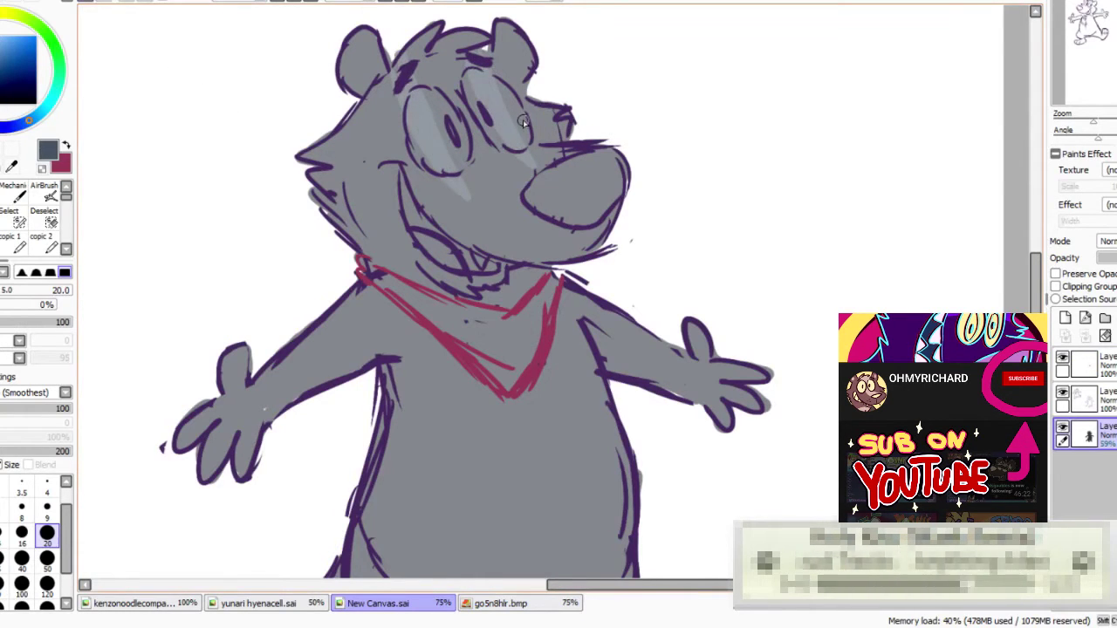
- Outline the chest and belly patch in light blue-grey and fill the enclosed area with the same colour
mouse_move(356, 321)
left_mouse_down()
mouse_move(352, 375)
mouse_move(390, 437)
left_mouse_up()
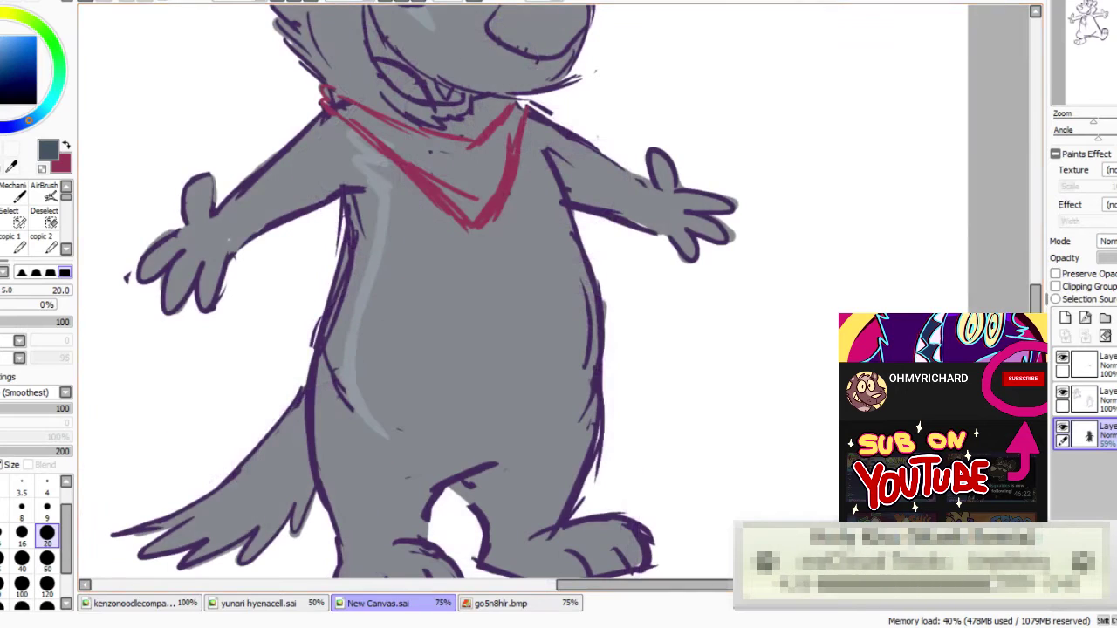
left_click_drag(379, 282, 434, 323)
mouse_move(361, 407)
left_mouse_down()
mouse_move(463, 463)
mouse_move(550, 427)
left_mouse_up()
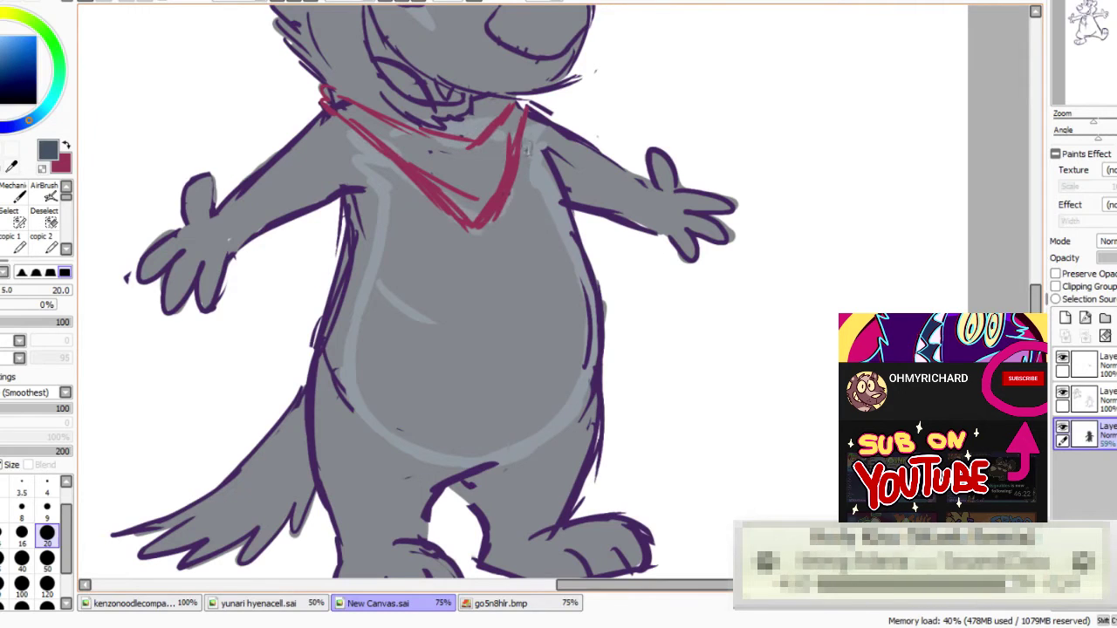
key("g")
left_click(385, 264)
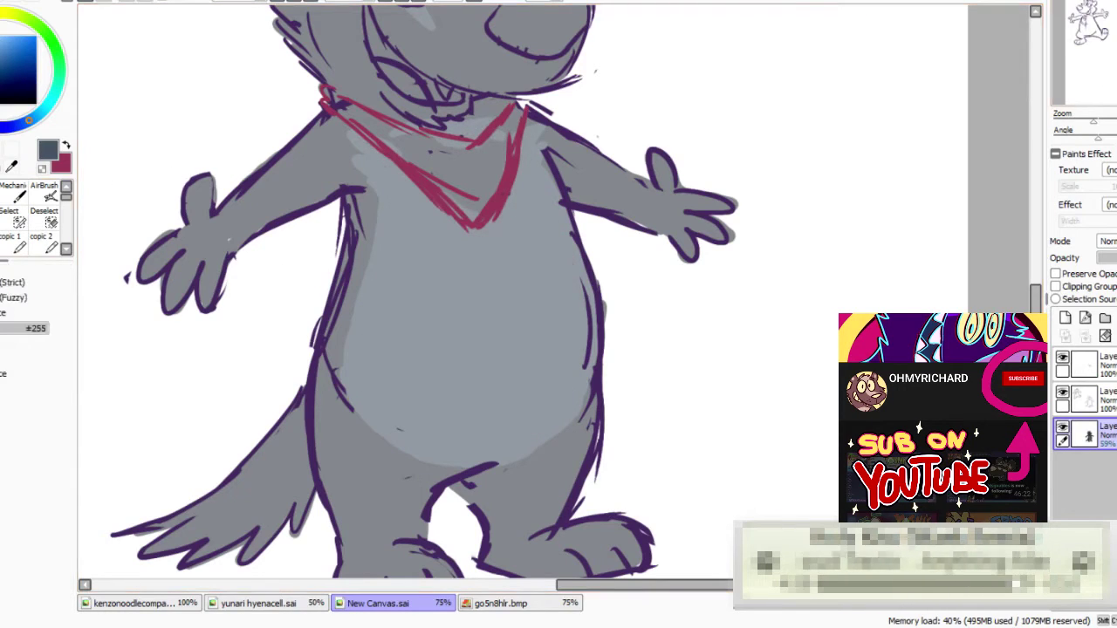
- Set the colour layer's opacity to 69% and paint both hands and wrists in a darker grey
left_click_drag(1107, 258, 1110, 258)
key("n")
mouse_move(255, 229)
left_mouse_down()
mouse_move(200, 232)
mouse_move(204, 206)
mouse_move(202, 245)
mouse_move(233, 246)
left_mouse_up()
left_click_drag(624, 172, 645, 203)
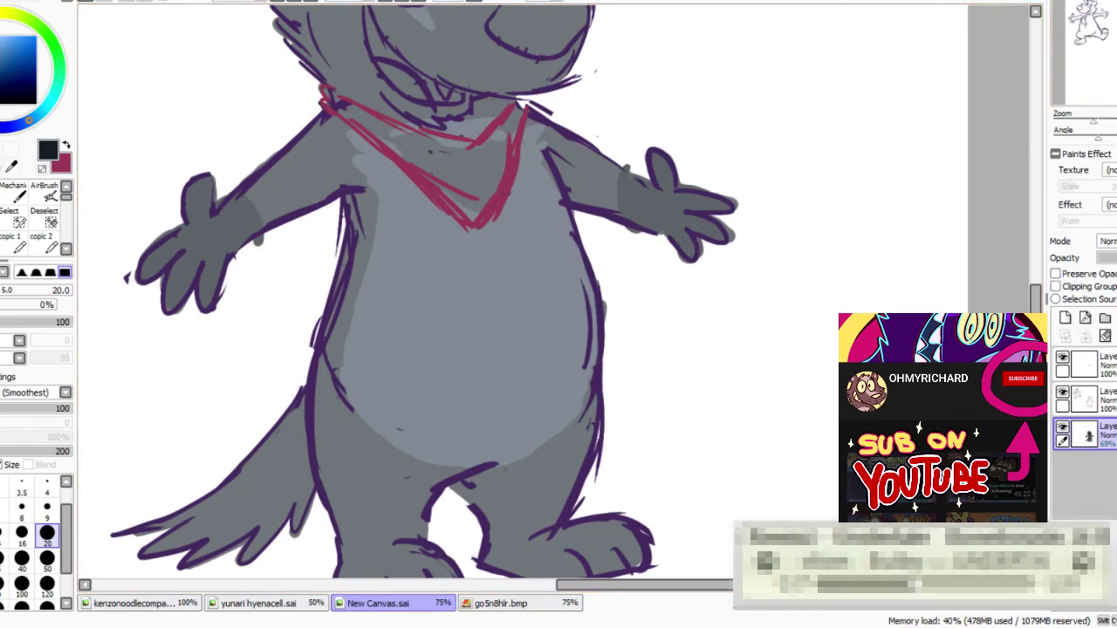
- Paint the feet and nose in the dark grey, adding zigzag marks on the belly and inner ears, with layer opacity preserved
left_click_drag(759, 524, 831, 281)
mouse_move(408, 281)
left_mouse_down()
mouse_move(505, 285)
mouse_move(412, 359)
left_mouse_up()
left_click_drag(462, 316, 528, 364)
mouse_move(638, 249)
left_mouse_down()
mouse_move(563, 299)
mouse_move(598, 322)
mouse_move(638, 327)
mouse_move(703, 290)
left_mouse_up()
mouse_move(602, 105)
left_mouse_down()
mouse_move(624, 213)
mouse_move(590, 482)
left_mouse_up()
mouse_move(563, 162)
left_mouse_down()
mouse_move(603, 180)
mouse_move(623, 163)
left_mouse_up()
mouse_move(1104, 78)
left_mouse_down()
mouse_move(1101, 89)
mouse_move(1108, 70)
mouse_move(1110, 80)
left_mouse_up()
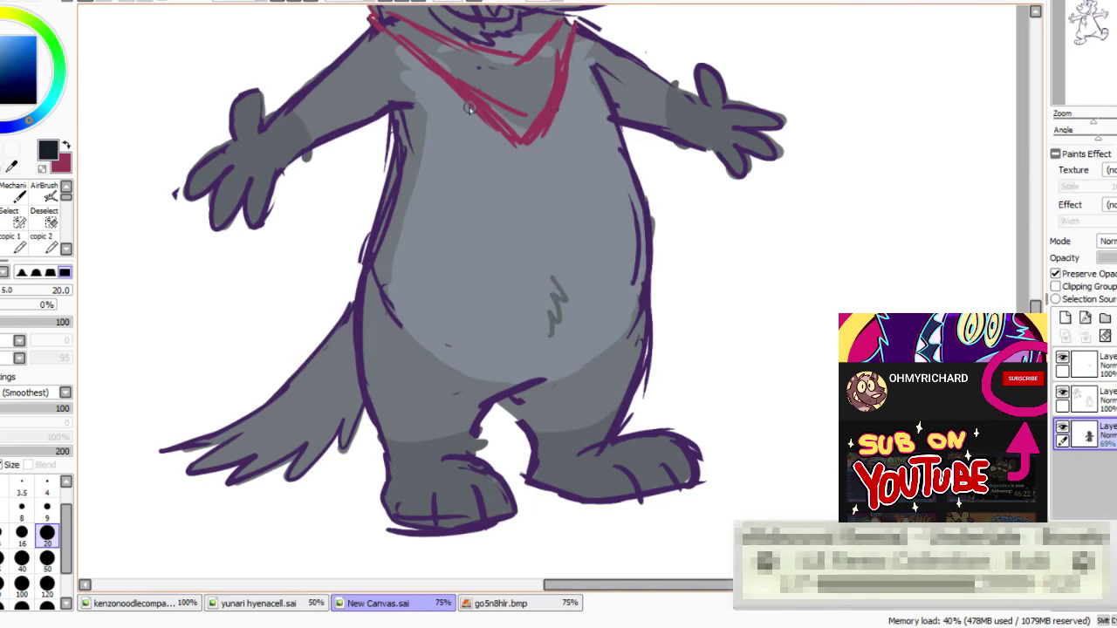
scroll(497, 297, "up", 5)
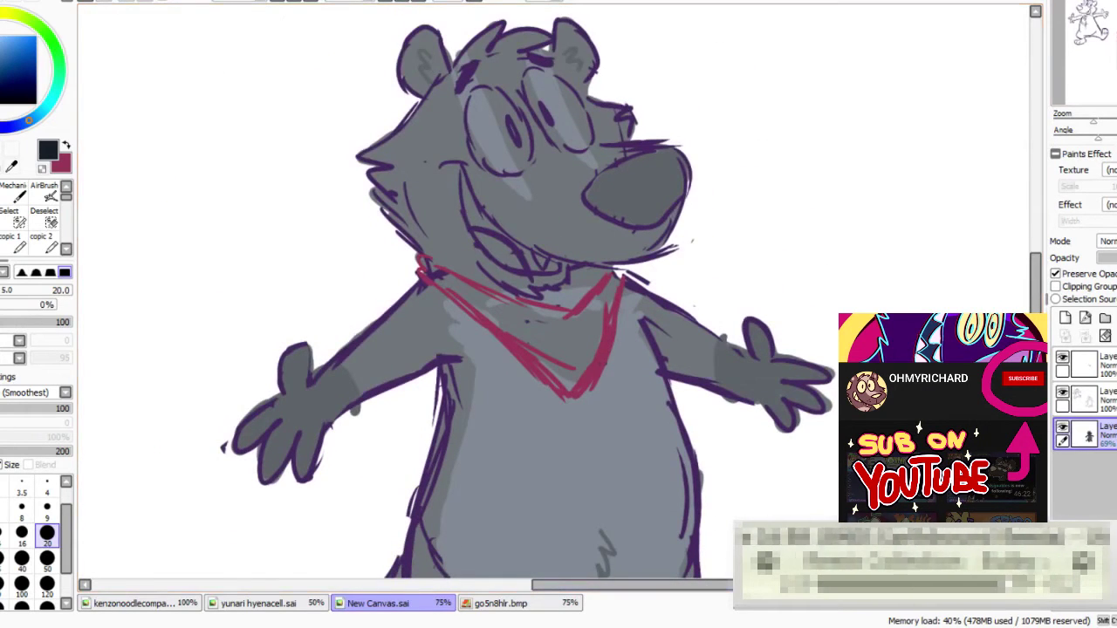
- Raise the colour layer to 100% opacity and repaint the nose in blue-grey
scroll(558, 297, "down", 3)
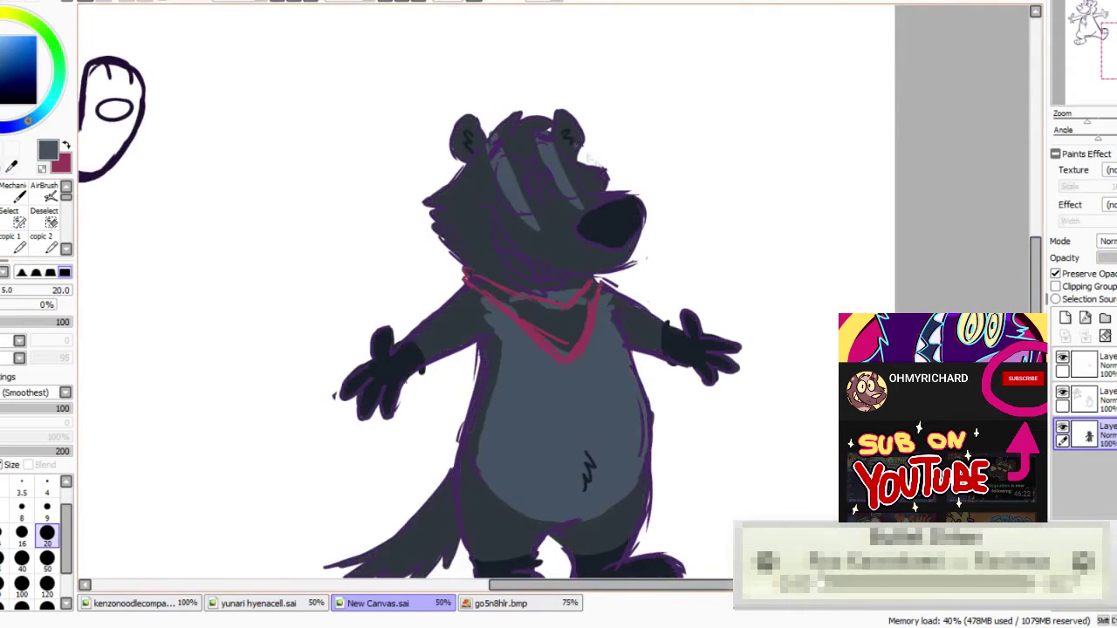
scroll(559, 291, "up", 1)
mouse_move(661, 163)
left_mouse_down()
mouse_move(628, 179)
mouse_move(614, 204)
left_mouse_up()
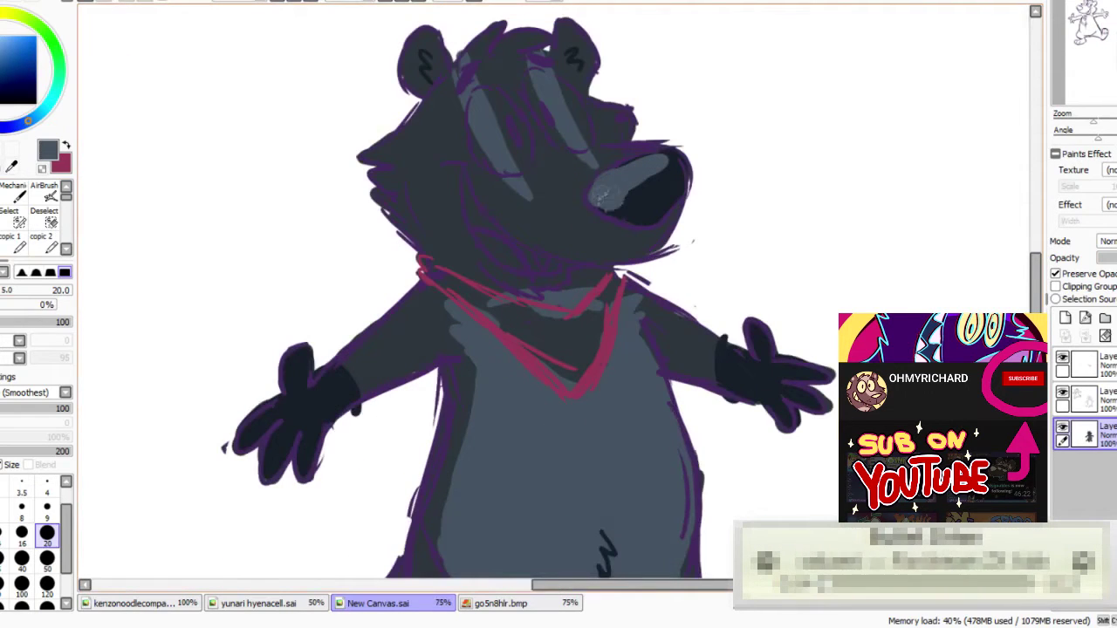
mouse_move(676, 170)
left_mouse_down()
mouse_move(636, 188)
mouse_move(659, 205)
left_mouse_up()
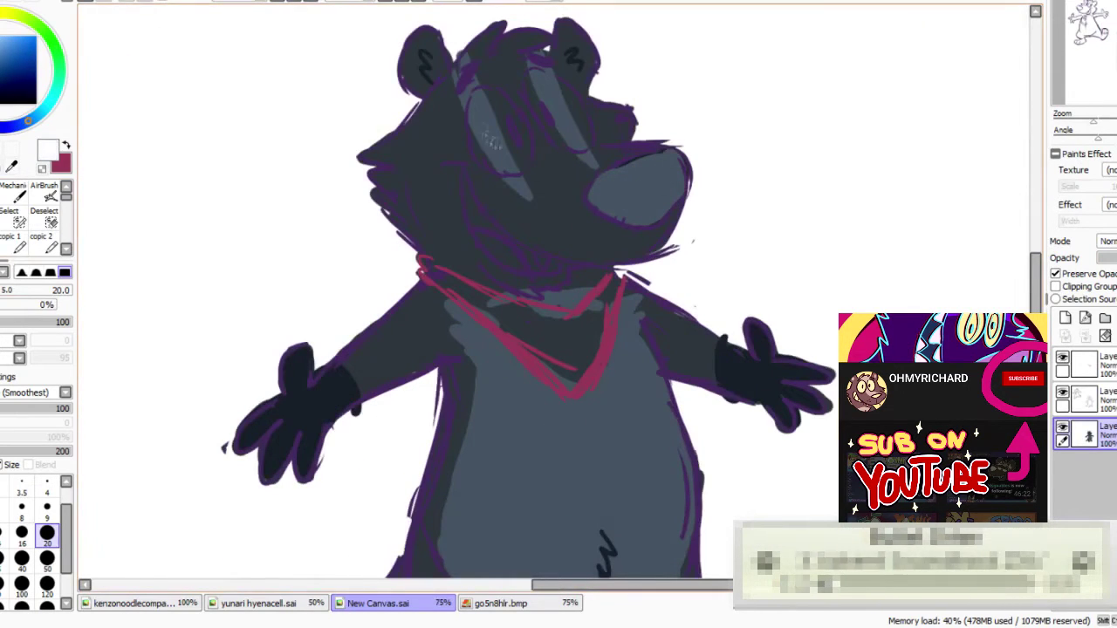
- Paint both eyes white and set the colour layer's opacity to 78%
mouse_move(499, 105)
left_mouse_down()
mouse_move(479, 143)
mouse_move(512, 164)
mouse_move(503, 131)
left_mouse_up()
mouse_move(540, 76)
left_mouse_down()
mouse_move(562, 138)
mouse_move(557, 83)
mouse_move(567, 120)
left_mouse_up()
left_click_drag(1114, 259, 1113, 258)
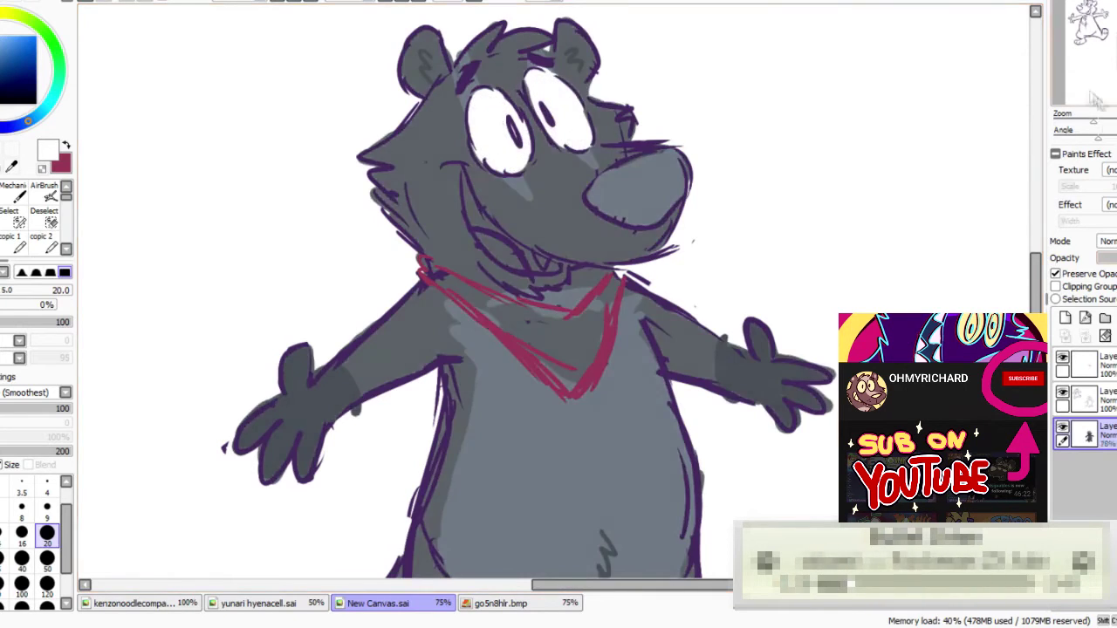
- Paint the inside of the open mouth in the bandana's crimson, leaving the tooth white
left_click_drag(579, 297, 568, 188)
key("x")
left_click_drag(454, 78, 478, 135)
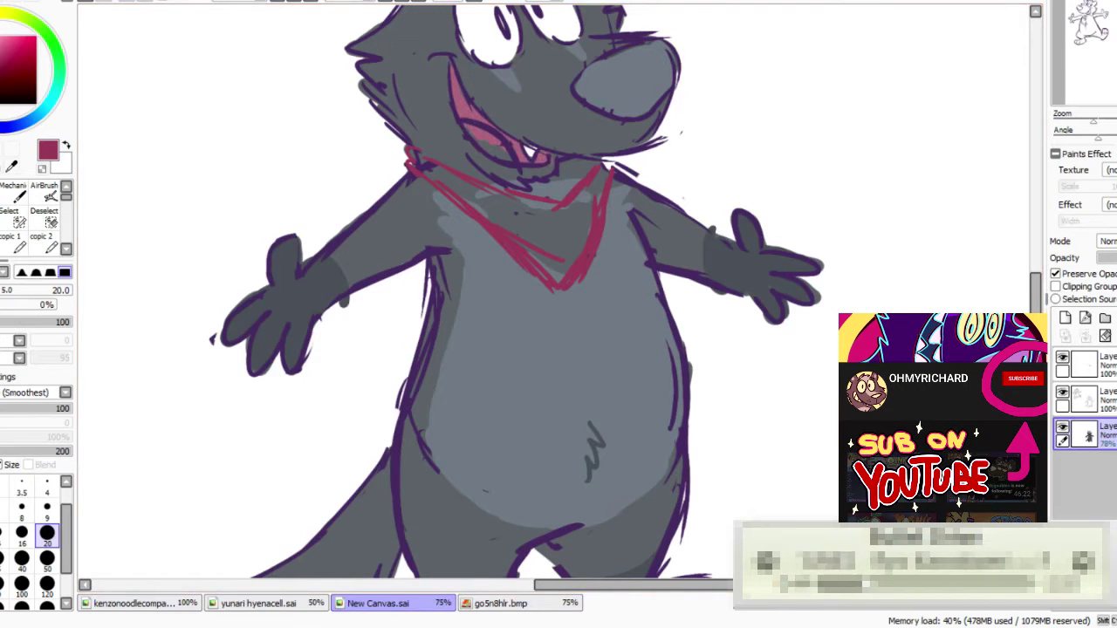
- Sample greys from the figure and paint lighter markings on the tail
left_click(502, 155, "alt")
left_click_drag(417, 159, 295, 279)
scroll(555, 292, "down", 3)
left_click_drag(598, 238, 637, 146)
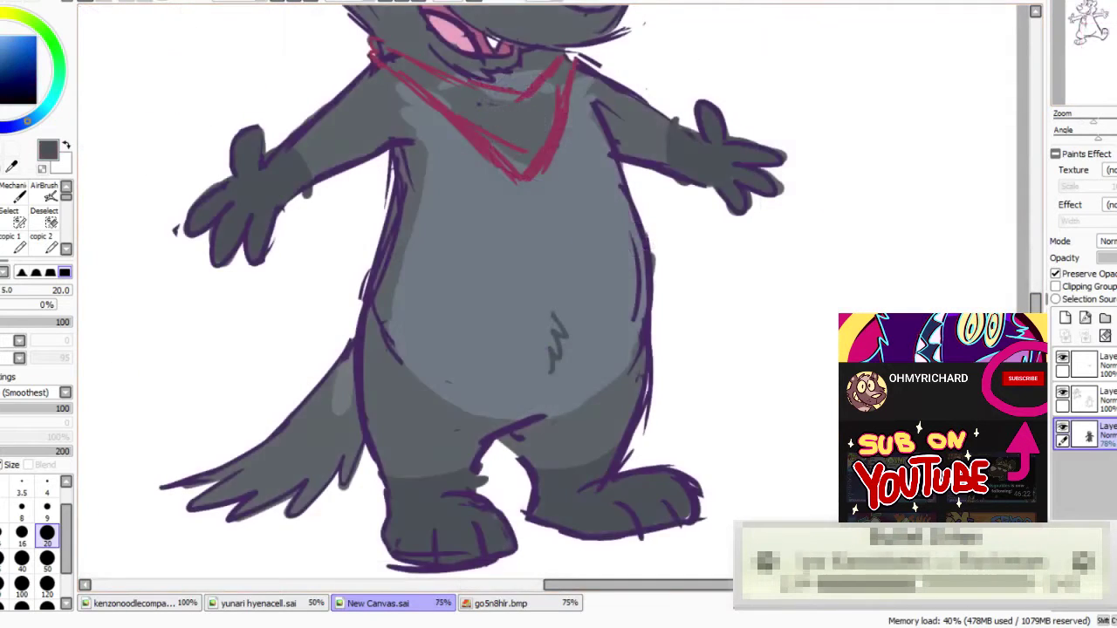
left_click(1114, 258)
left_click(314, 419, "alt")
left_click(1112, 258)
mouse_move(345, 370)
left_mouse_down()
mouse_move(269, 472)
mouse_move(324, 498)
mouse_move(351, 475)
left_mouse_up()
- Transform the sketched character on the canvas
mouse_move(1096, 69)
left_mouse_down()
mouse_move(1105, 60)
mouse_move(1096, 66)
left_mouse_up()
left_click_drag(1093, 121, 1080, 121)
key("ctrl+t")
mouse_move(286, 104)
left_mouse_down()
mouse_move(687, 448)
mouse_move(692, 478)
left_mouse_up()
- Ink the spiky hair tuft and both ears in dark purple over the faded sketch
left_click_drag(329, 86, 550, 277)
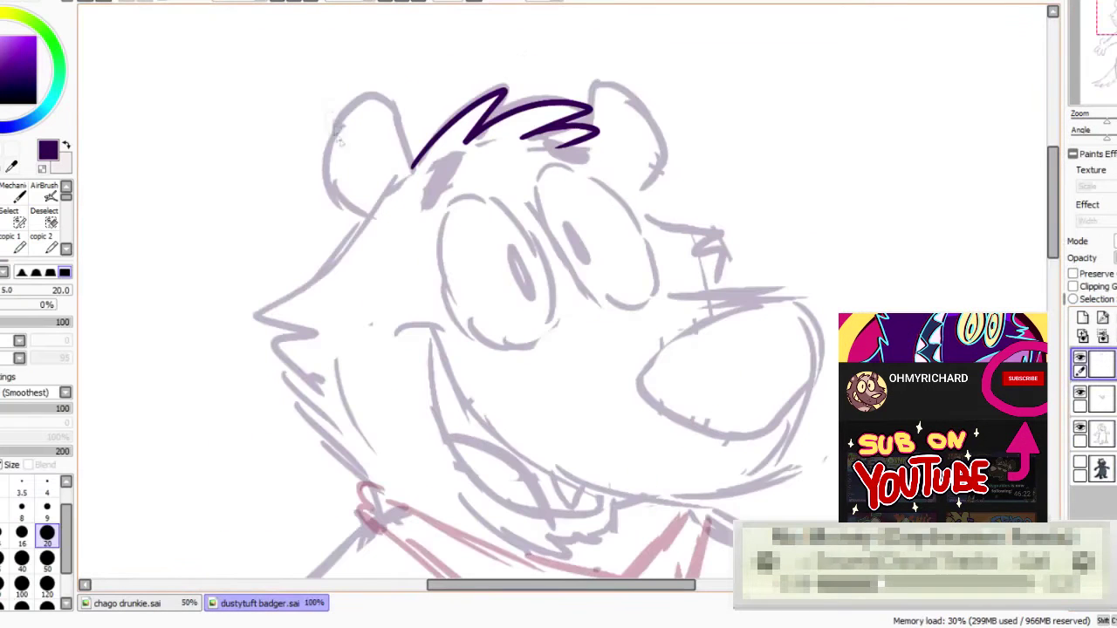
mouse_move(415, 173)
left_mouse_down()
mouse_move(374, 97)
mouse_move(374, 218)
left_mouse_up()
left_click_drag(1102, 44, 1115, 51)
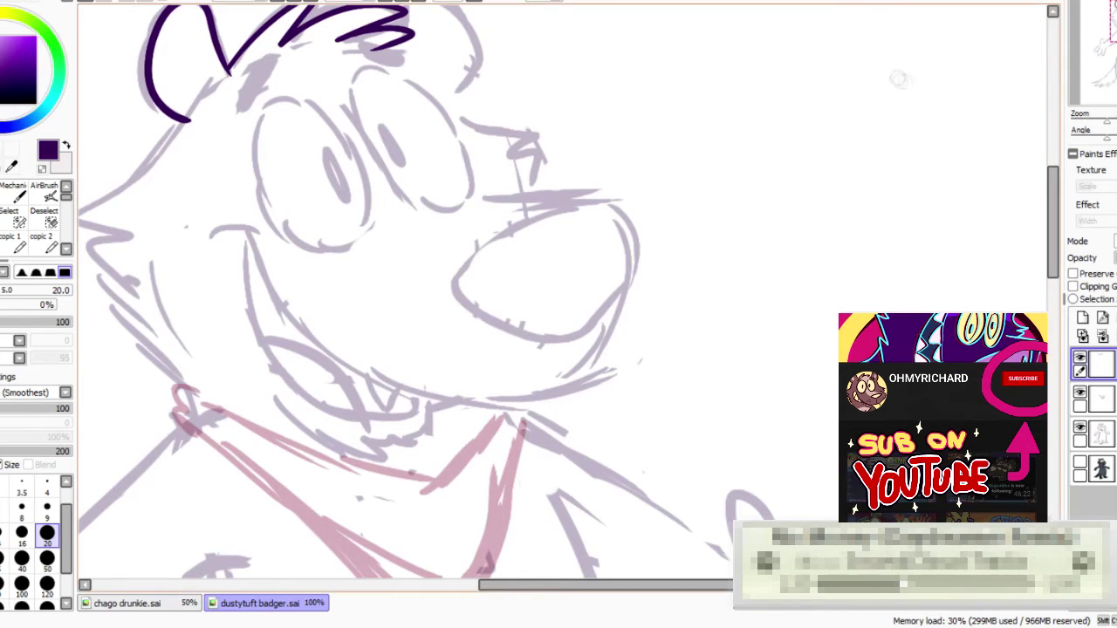
left_click_drag(1116, 46, 1105, 42)
mouse_move(579, 31)
left_mouse_down()
mouse_move(652, 77)
mouse_move(627, 119)
left_mouse_up()
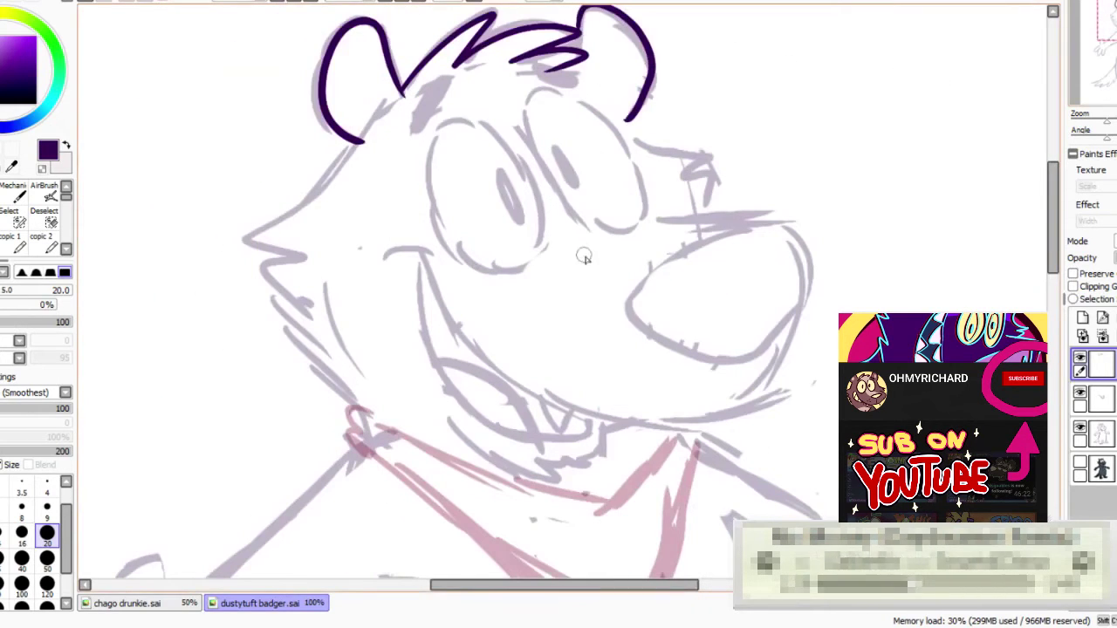
- Ink the side of the head from the ear down through the jagged cheek fur, redrawing it once and cleaning the ends
mouse_move(359, 145)
left_mouse_down()
mouse_move(297, 292)
mouse_move(363, 406)
left_mouse_up()
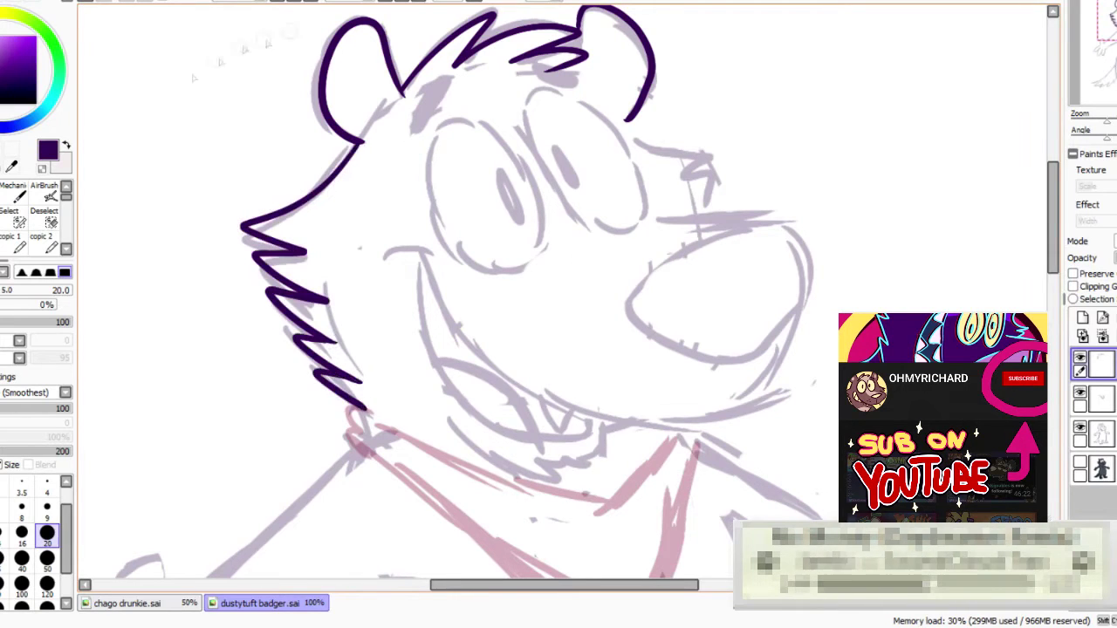
key("ctrl+z")
key("ctrl+z")
key("ctrl+z")
key("ctrl+y")
mouse_move(355, 143)
left_mouse_down()
mouse_move(262, 225)
mouse_move(362, 400)
left_mouse_up()
left_click(3, 219)
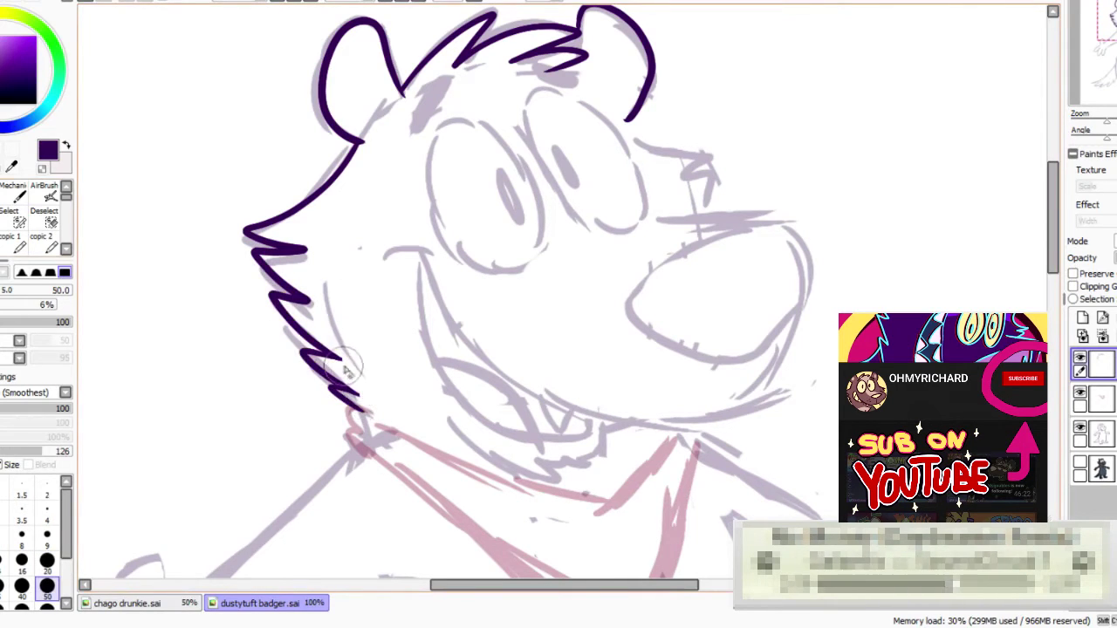
- Ink the long smile curve around the snout and the upper edge of the muzzle
key("n")
left_click_drag(406, 213, 742, 337)
key("ctrl+z")
mouse_move(408, 219)
left_mouse_down()
mouse_move(781, 225)
mouse_move(516, 387)
mouse_move(747, 163)
left_mouse_up()
key("ctrl+z")
left_click(3, 220)
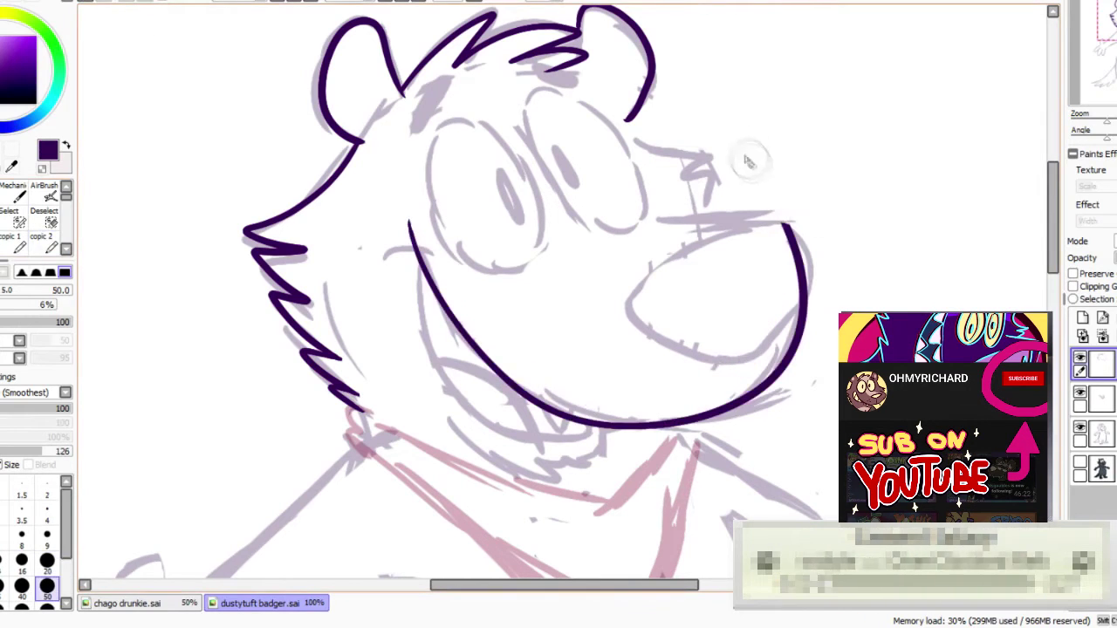
left_click(2, 196)
mouse_move(653, 221)
left_mouse_down()
mouse_move(801, 233)
mouse_move(801, 217)
left_mouse_up()
left_click(3, 220)
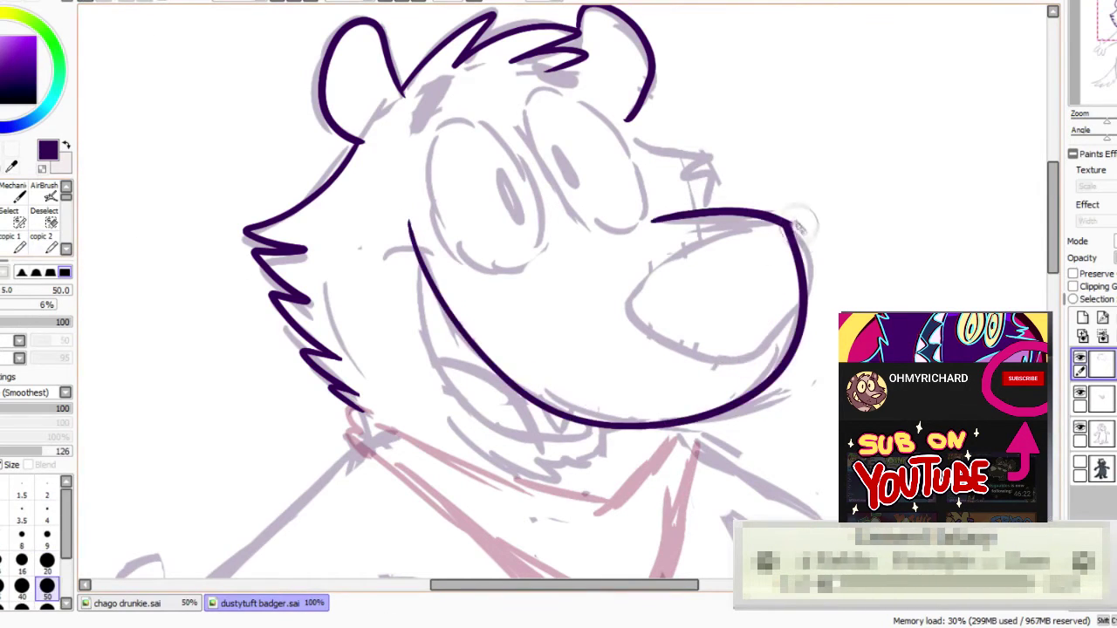
- Sample the dark purple line colour again and ink the large oval nose
left_click(1, 67)
left_click(11, 166)
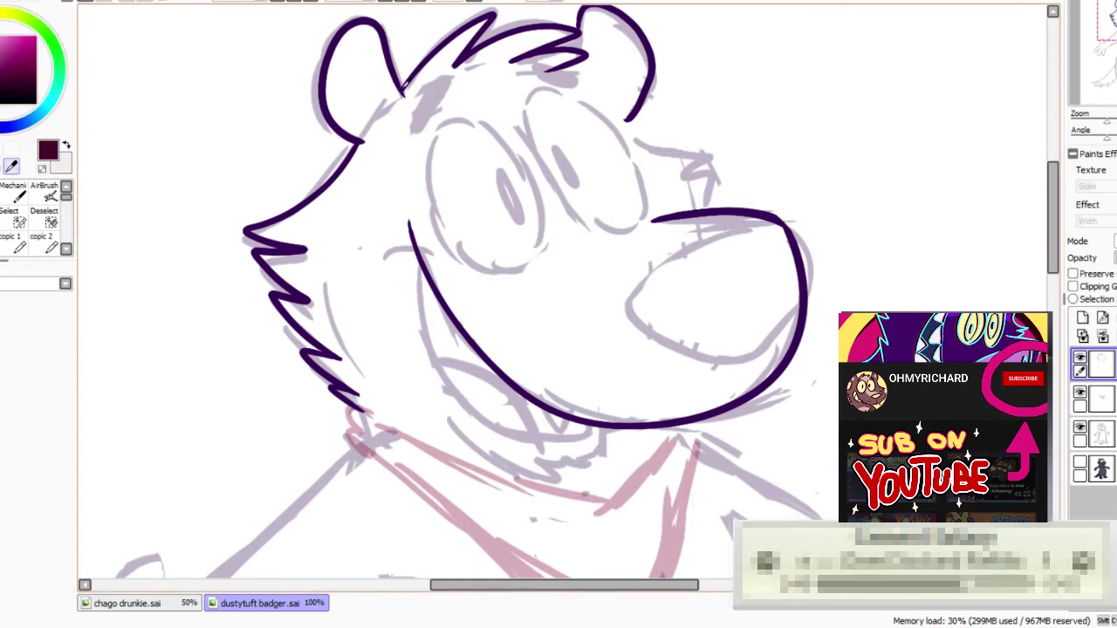
left_click(457, 64)
left_click(2, 195)
left_click_drag(774, 220, 627, 309)
key("ctrl+z")
mouse_move(784, 228)
left_mouse_down()
mouse_move(789, 345)
mouse_move(794, 286)
mouse_move(772, 229)
mouse_move(781, 321)
left_mouse_up()
key("ctrl+z")
key("ctrl+z")
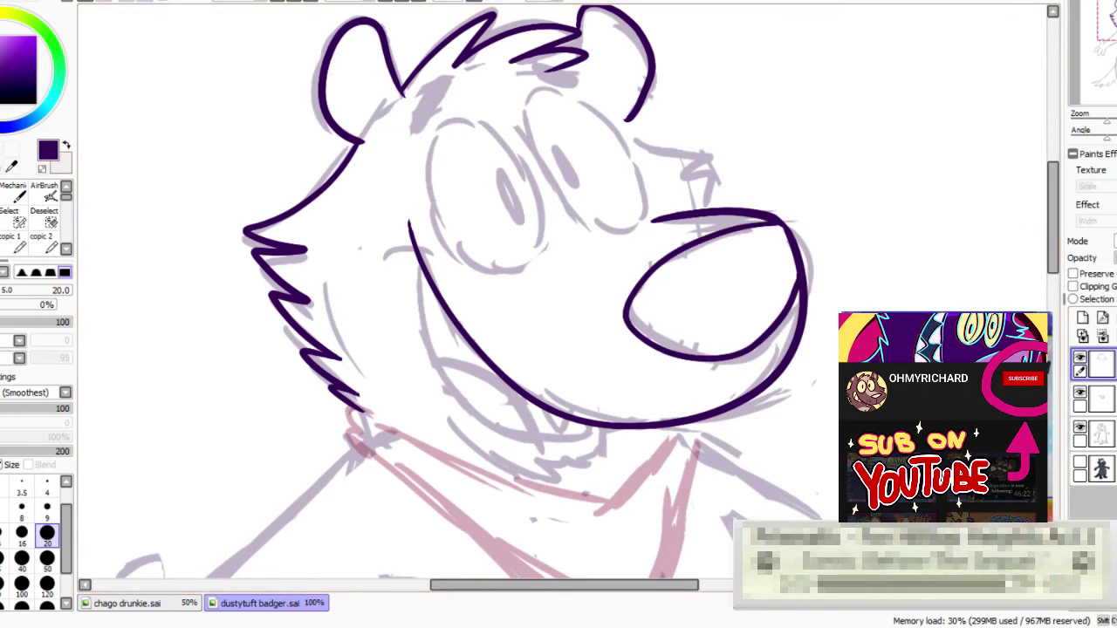
- Ink the fur tuft on the far cheek and the thick eyebrow over the near eye
left_click_drag(631, 140, 711, 159)
left_click_drag(711, 159, 698, 207)
left_click_drag(527, 74, 582, 78)
left_click_drag(439, 88, 415, 129)
left_click(85, 4)
left_click_drag(527, 73, 588, 82)
left_click(88, 4)
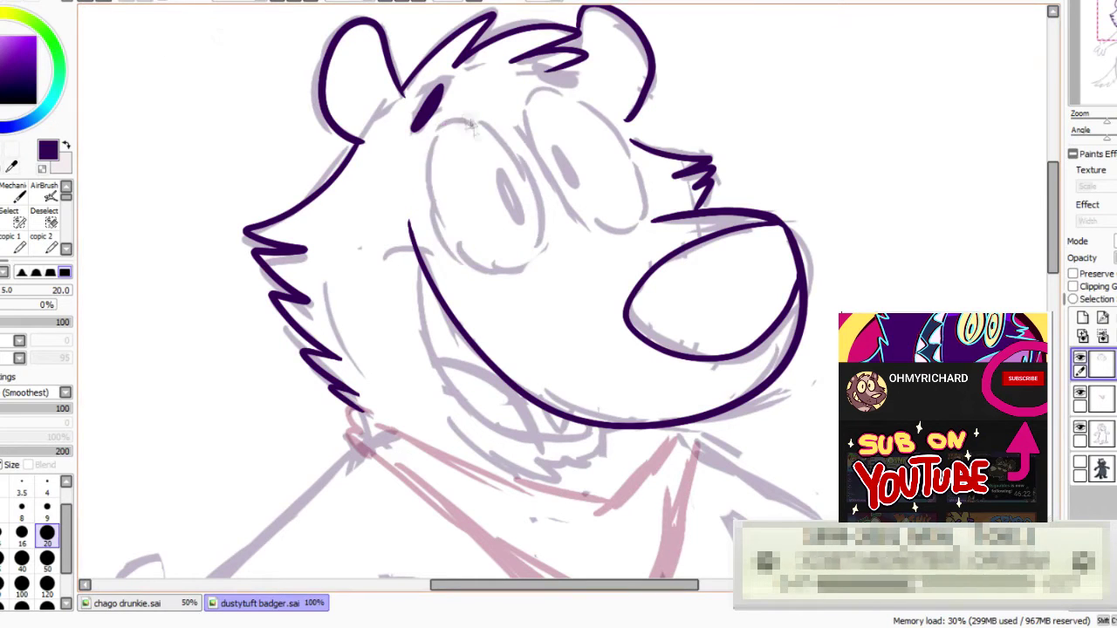
- Ink the oval outlines of both eyes, redrawing the far one
left_click_drag(466, 131, 489, 116)
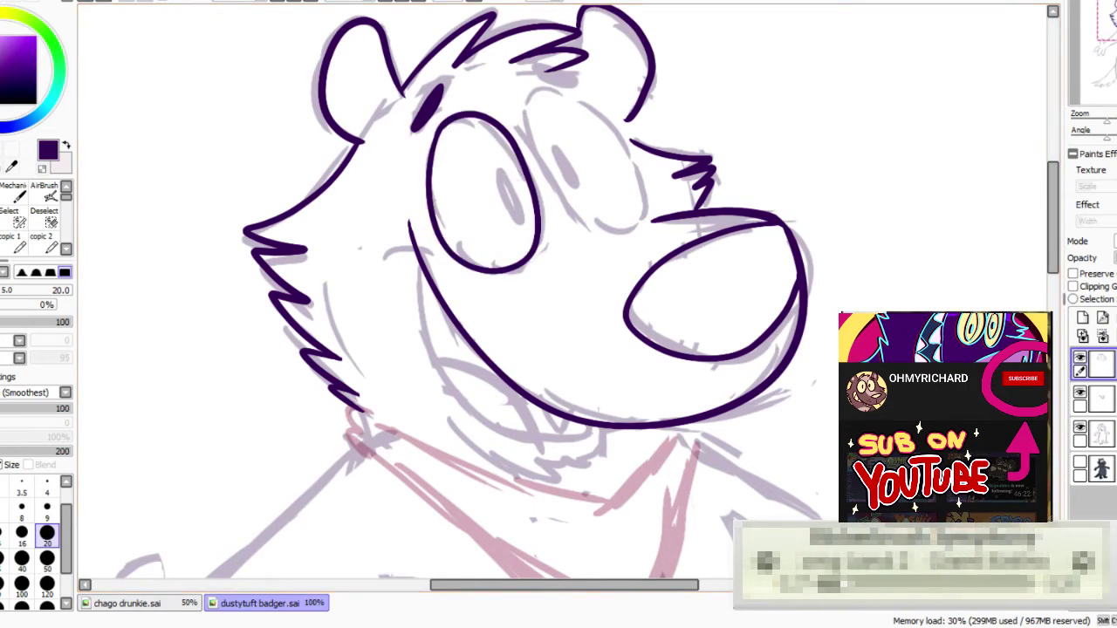
left_click_drag(529, 99, 605, 224)
key("ctrl+z")
mouse_move(529, 98)
left_mouse_down()
mouse_move(624, 155)
mouse_move(529, 108)
mouse_move(539, 153)
left_mouse_up()
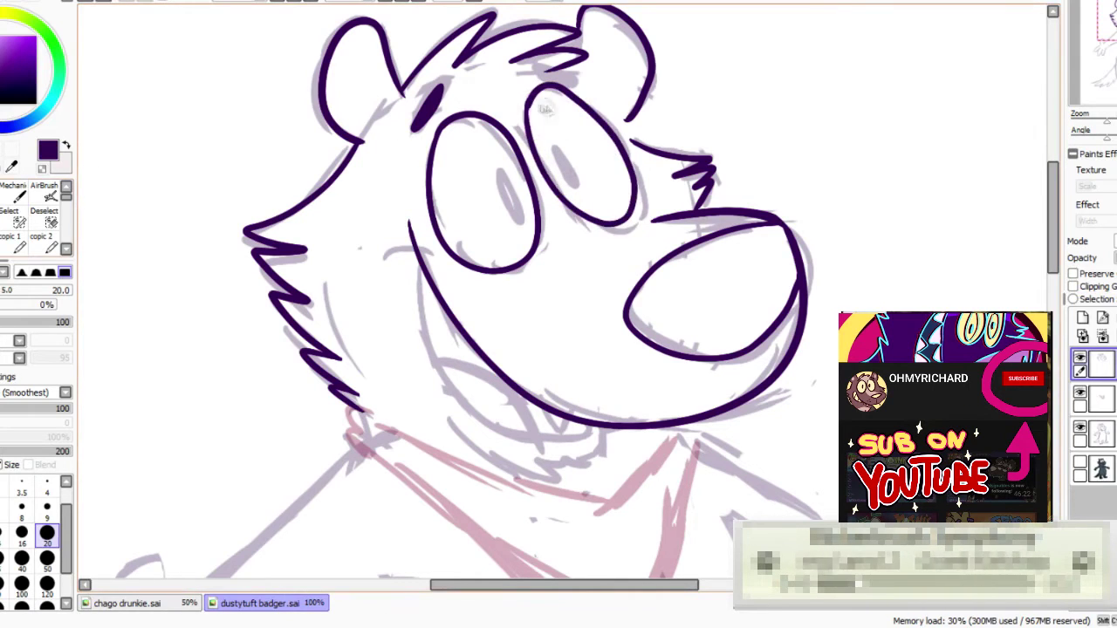
key("e")
key("n")
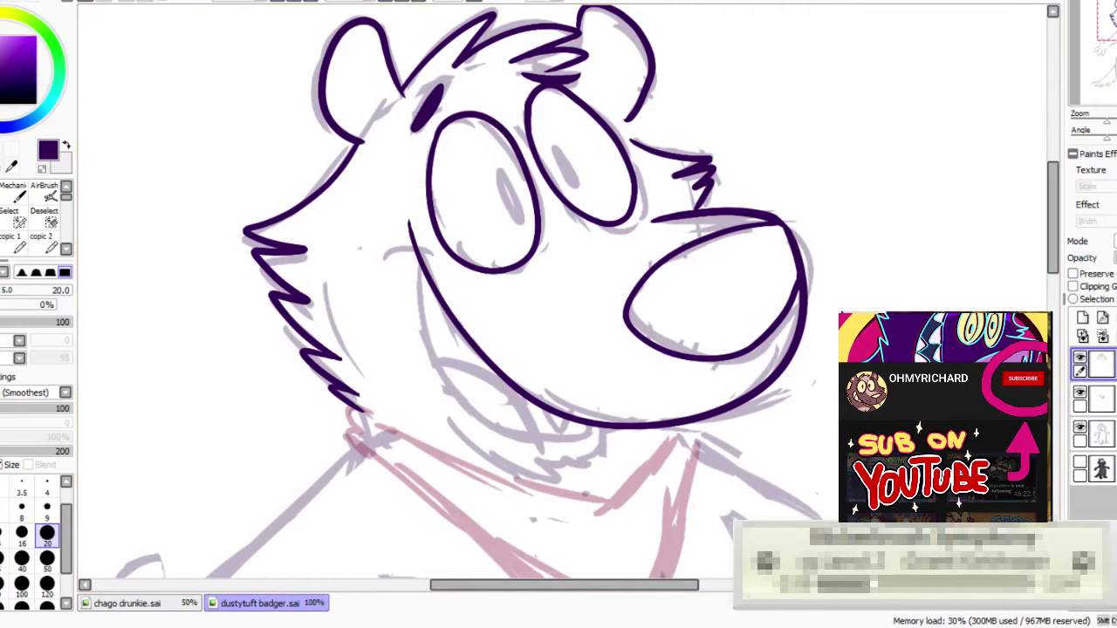
- Undo the eyebrow strokes and re-ink the near eyebrow as a curved, tapered shape
key("ctrl+z")
key("ctrl+z")
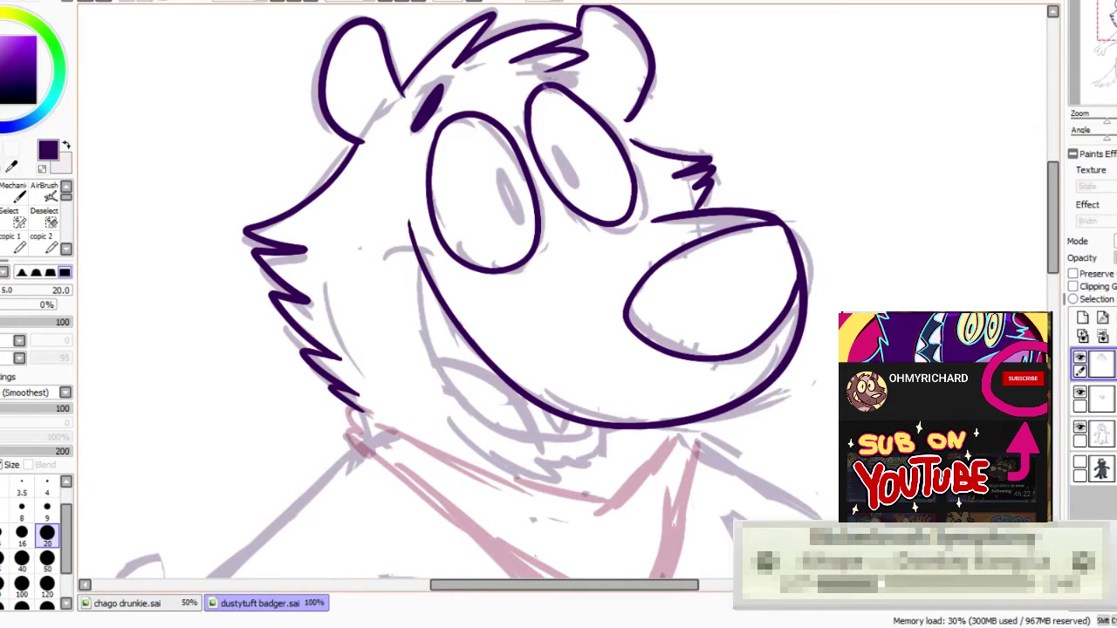
key("ctrl+z")
key("ctrl+z")
key("ctrl+z")
key("ctrl+z")
left_click_drag(414, 132, 450, 85)
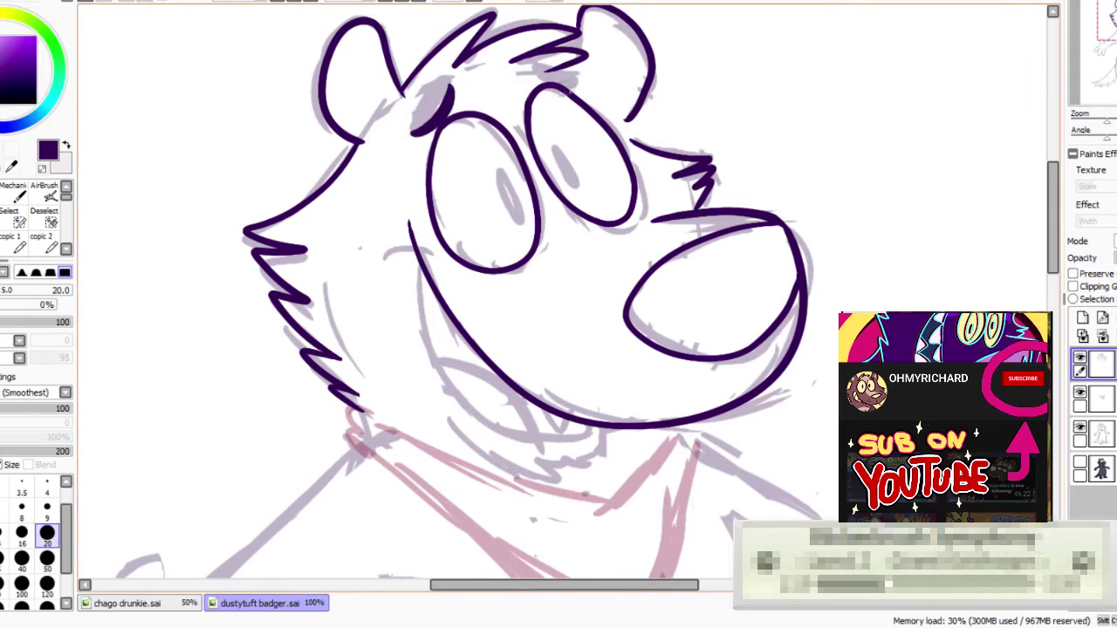
- Ink the short line beneath the nose, the whisker dots on the muzzle and the crease at the mouth corner
left_click_drag(611, 393, 589, 176)
left_click_drag(714, 141, 711, 188)
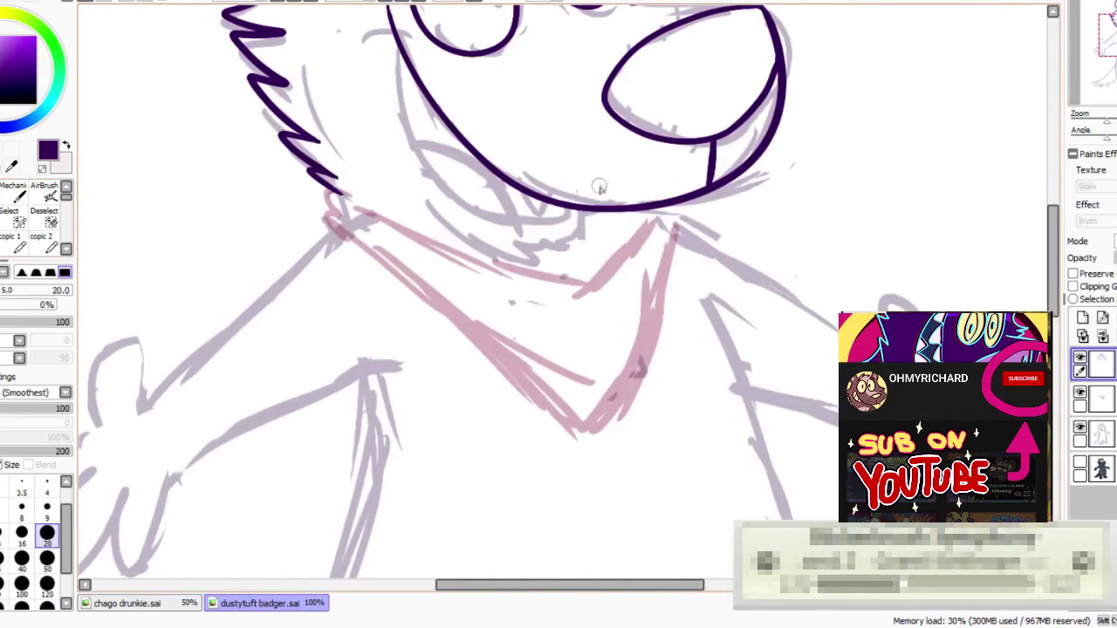
left_click(631, 171)
scroll(630, 171, "up", 5)
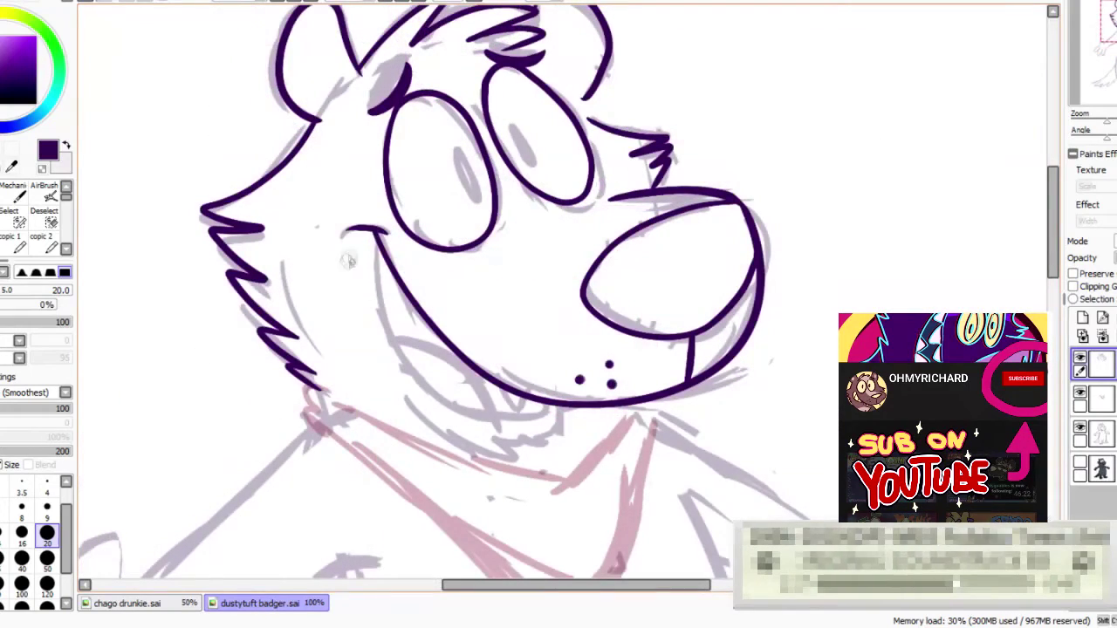
- Ink the small fang and the lower edge of the open mouth, and try a stroke for the chin below it
scroll(384, 225, "down", 4)
scroll(384, 225, "right", 4)
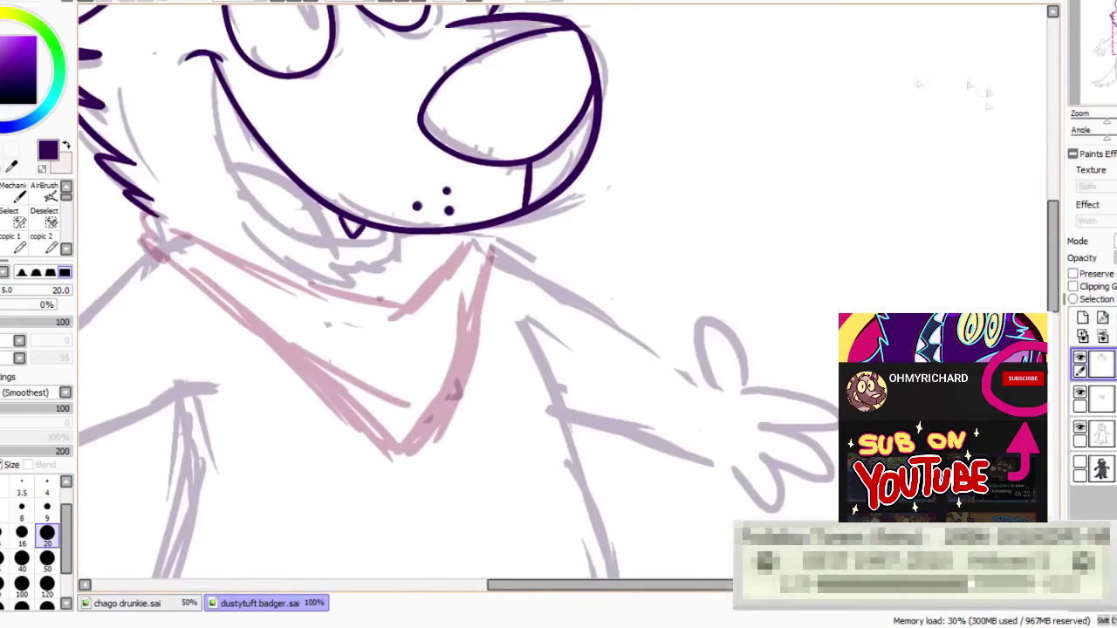
left_click_drag(287, 175, 386, 239)
left_click_drag(312, 131, 459, 311)
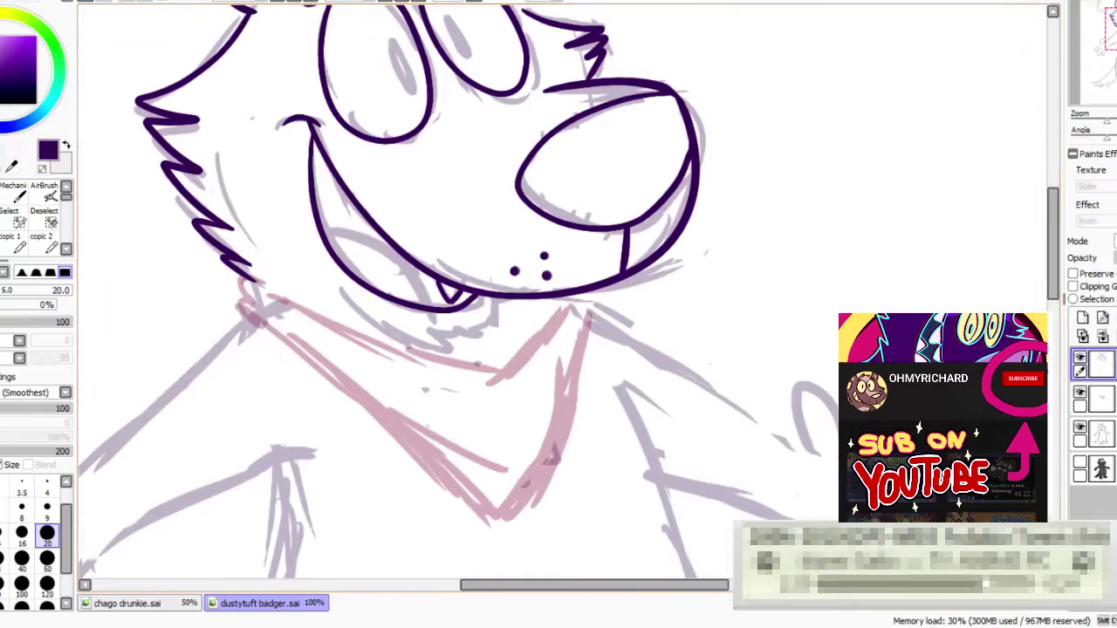
left_click_drag(1101, 63, 1105, 64)
mouse_move(308, 301)
left_mouse_down()
mouse_move(398, 329)
mouse_move(441, 291)
mouse_move(401, 327)
left_mouse_up()
key("ctrl+z")
- Ink the belly-side contour of the body, curving from below the bandana down to the hip
mouse_move(602, 32)
left_mouse_down()
mouse_move(619, 468)
mouse_move(687, 245)
mouse_move(622, 459)
left_mouse_up()
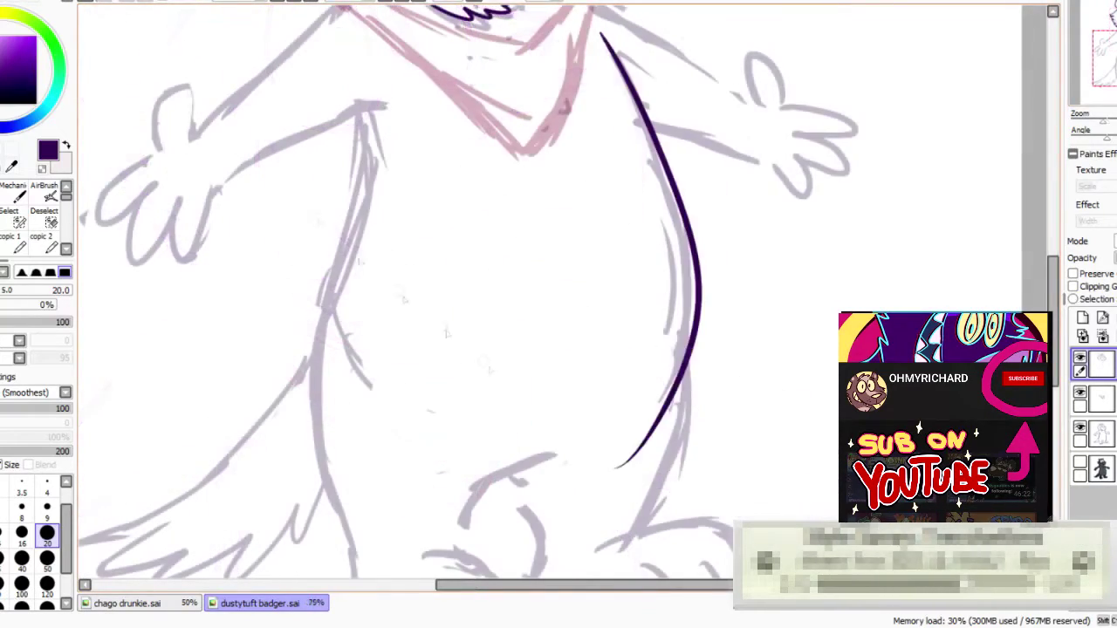
key("ctrl+z")
mouse_move(1110, 68)
left_mouse_down()
mouse_move(1097, 42)
mouse_move(1107, 69)
left_mouse_up()
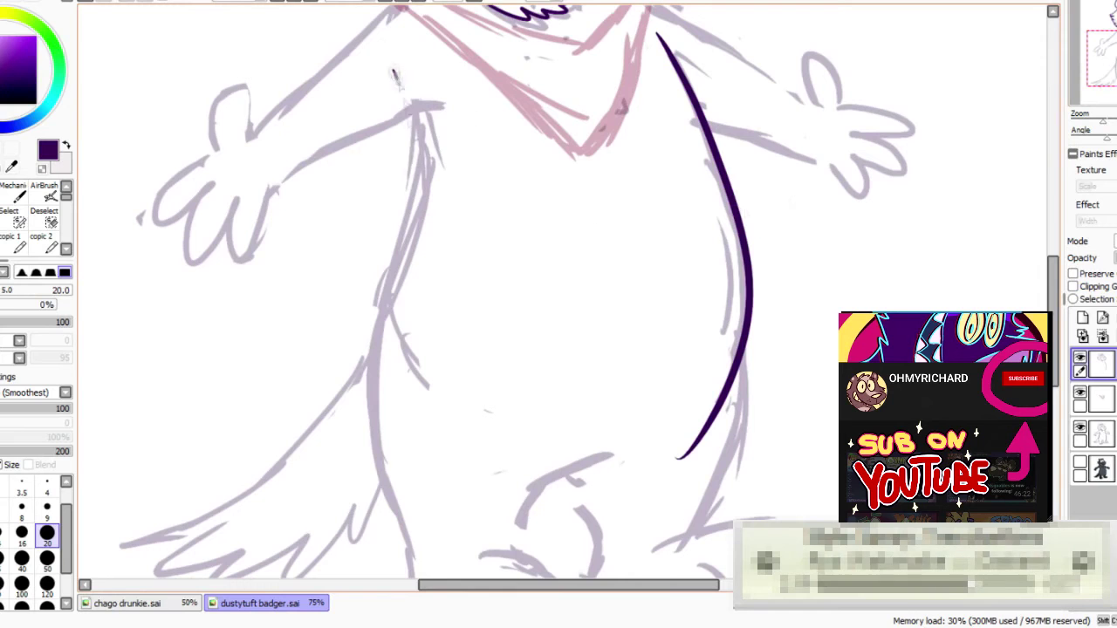
- Ink the opposite side of the body in one long curve down to the foot, undoing and redrawing until it fits the sketch
key("ctrl+z")
mouse_move(393, 71)
left_mouse_down()
mouse_move(385, 392)
mouse_move(418, 232)
mouse_move(374, 515)
mouse_move(370, 14)
mouse_move(377, 494)
left_mouse_up()
key("ctrl+z")
key("ctrl+z")
key("ctrl+z")
left_click_drag(371, 8, 383, 515)
key("ctrl+z")
mouse_move(365, 7)
left_mouse_down()
mouse_move(345, 428)
mouse_move(365, 300)
mouse_move(340, 506)
mouse_move(377, 232)
left_mouse_up()
key("ctrl+z")
key("ctrl+z")
left_click_drag(377, 232, 365, 269)
key("ctrl+z")
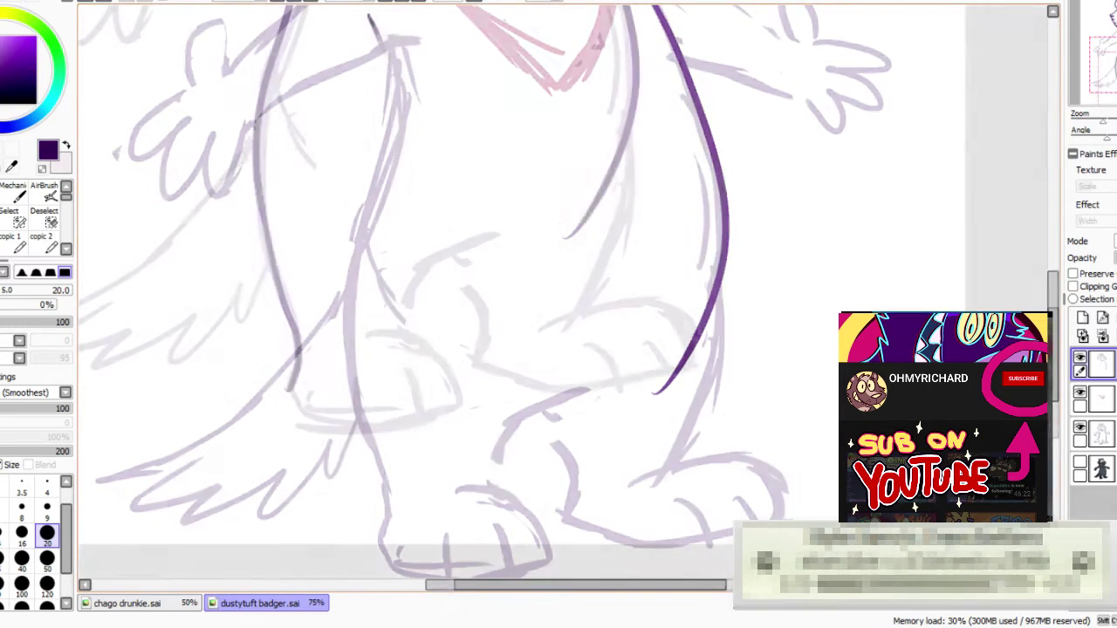
left_click_drag(359, 8, 377, 546)
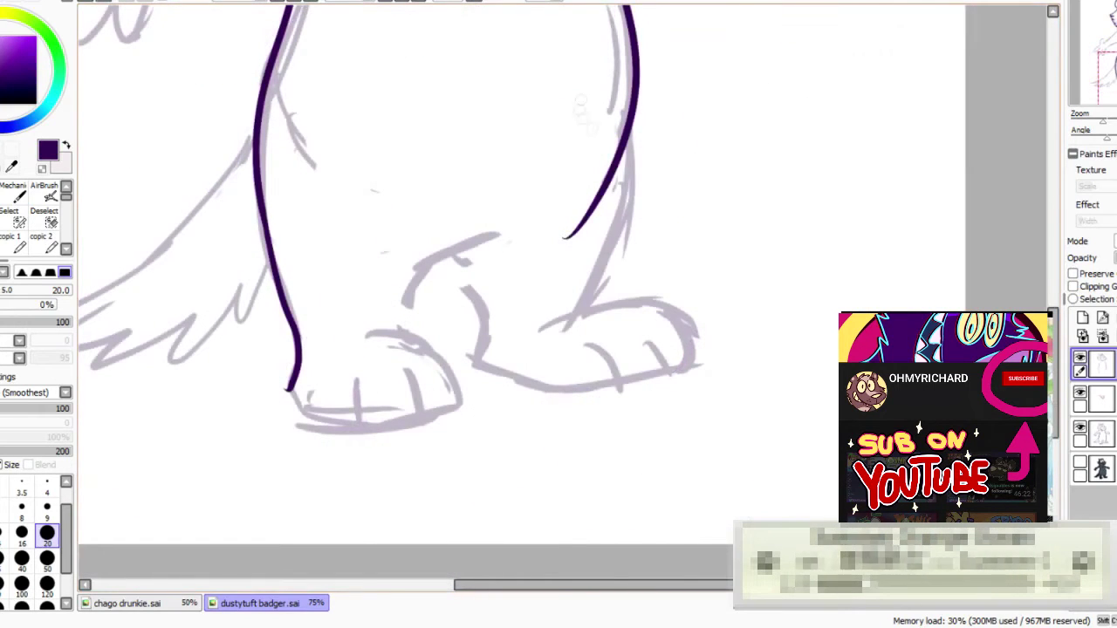
- Ink the short line between the legs and the tail-side leg's inner contour down to the foot, redrawing until it fits
mouse_move(581, 109)
left_mouse_down()
mouse_move(600, 75)
mouse_move(524, 166)
left_mouse_up()
left_click_drag(361, 328, 447, 296)
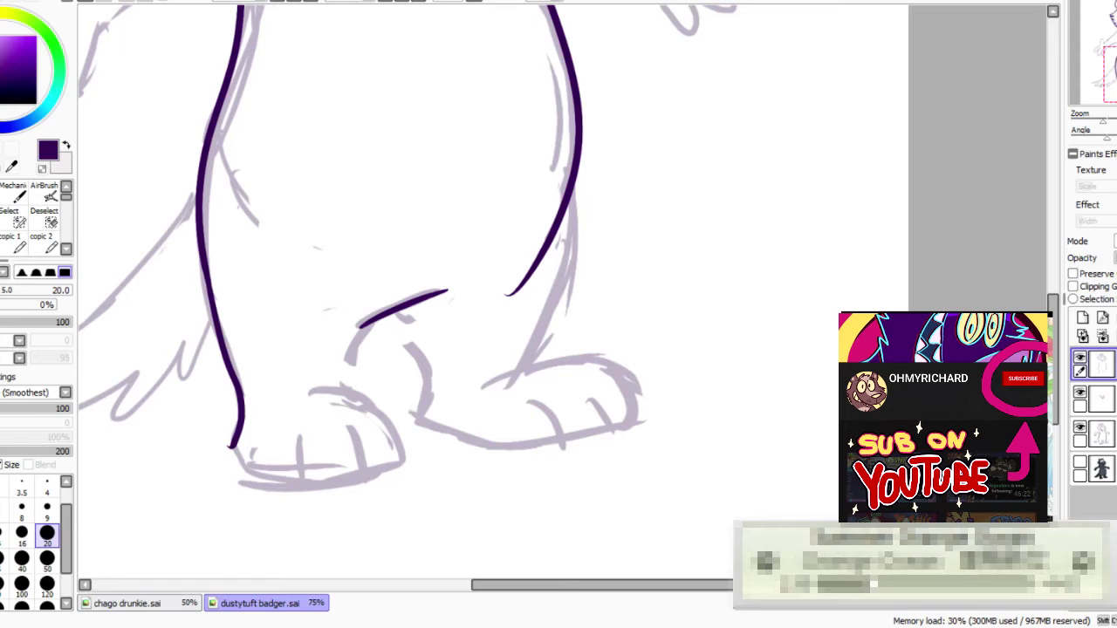
left_click_drag(571, 253, 563, 188)
key("ctrl+z")
mouse_move(359, 259)
left_mouse_down()
mouse_move(328, 325)
mouse_move(338, 346)
left_mouse_up()
key("ctrl+z")
left_click_drag(359, 260, 335, 349)
key("ctrl+z")
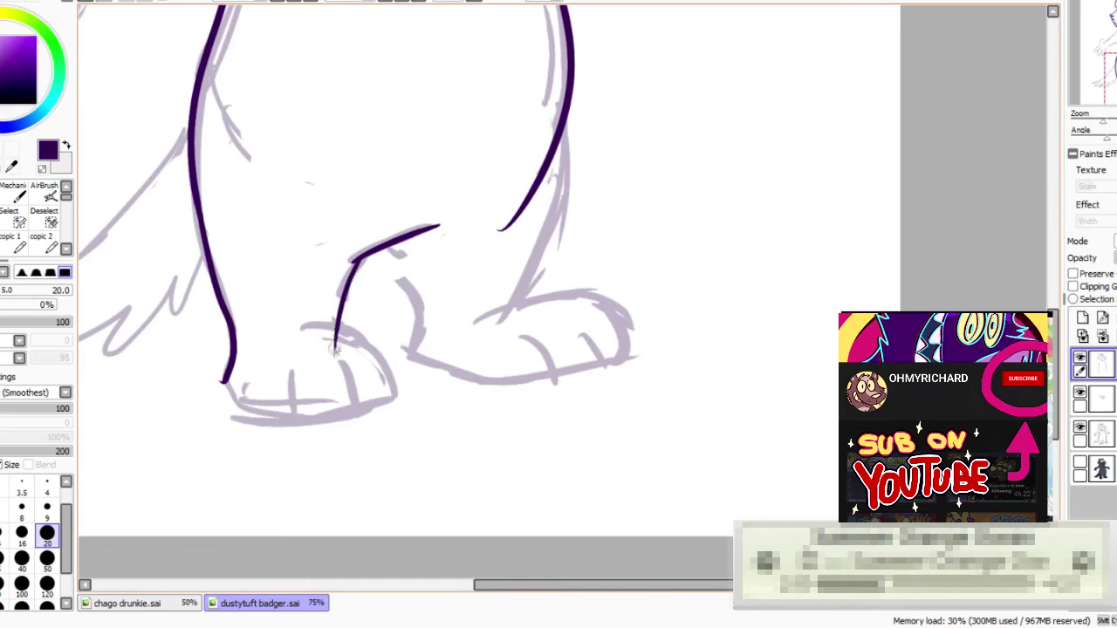
key("ctrl+z")
mouse_move(357, 253)
left_mouse_down()
mouse_move(328, 354)
mouse_move(393, 384)
left_mouse_up()
key("ctrl+z")
- Ink the rounded top and the flat sole of the tail-side foot, undoing and redrawing until they fit the sketch
left_click_drag(305, 322, 393, 397)
key("ctrl+z")
left_click_drag(304, 325, 394, 400)
key("ctrl+z")
left_click_drag(224, 381, 389, 400)
key("ctrl+z")
key("ctrl+z")
key("ctrl+z")
mouse_move(306, 325)
left_mouse_down()
mouse_move(388, 407)
mouse_move(383, 367)
mouse_move(234, 403)
left_mouse_up()
key("ctrl+z")
left_click(103, 1)
left_click(85, 1)
- Redraw the line between the legs and ink the opposite leg's inner curve beneath it
mouse_move(321, 326)
left_mouse_down()
mouse_move(392, 393)
mouse_move(260, 406)
mouse_move(229, 341)
mouse_move(197, 202)
left_mouse_up()
mouse_move(321, 327)
left_mouse_down()
mouse_move(367, 251)
mouse_move(431, 223)
left_mouse_up()
key("ctrl+z")
mouse_move(350, 261)
left_mouse_down()
mouse_move(419, 231)
mouse_move(418, 335)
mouse_move(418, 224)
left_mouse_up()
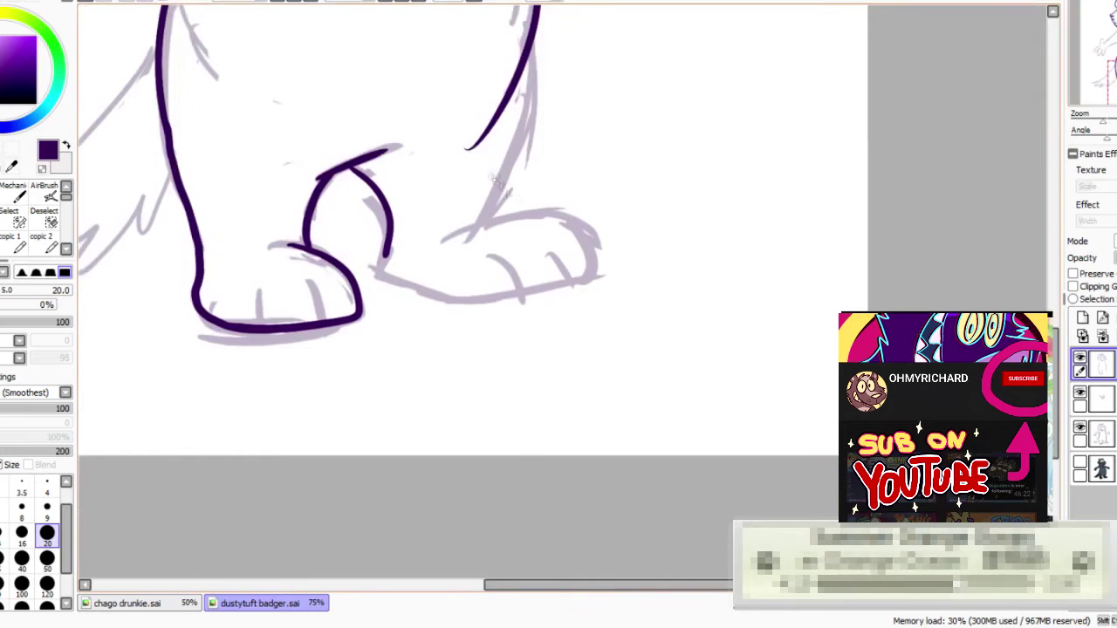
- Ink the outer contour of the leg farther from the tail, from the hip down to the ankle
left_click_drag(517, 142, 550, 289)
left_click_drag(562, 201, 522, 370)
key("ctrl+z")
left_click_drag(559, 204, 506, 377)
- Add a new layer for the tail's line art and try its long upper edge
mouse_move(436, 349)
left_mouse_down()
mouse_move(698, 349)
mouse_move(753, 275)
left_mouse_up()
left_click_drag(819, 222, 868, 155)
mouse_move(506, 115)
left_mouse_down()
mouse_move(272, 298)
mouse_move(363, 255)
left_mouse_up()
key("ctrl+z")
left_click(85, 2)
left_click(1101, 398)
left_click(1082, 318)
mouse_move(262, 306)
left_mouse_down()
mouse_move(321, 289)
mouse_move(491, 110)
left_mouse_up()
left_click(86, 2)
- Ink the tail's long upper edge and the jagged fur along its underside
mouse_move(276, 255)
left_mouse_down()
mouse_move(416, 220)
mouse_move(508, 110)
mouse_move(360, 316)
mouse_move(497, 239)
left_mouse_up()
key("ctrl+z")
key("ctrl+z")
mouse_move(513, 107)
left_mouse_down()
mouse_move(504, 132)
mouse_move(256, 307)
left_mouse_up()
mouse_move(258, 308)
left_mouse_down()
mouse_move(401, 302)
mouse_move(481, 279)
mouse_move(487, 306)
mouse_move(519, 220)
left_mouse_up()
- Ink the sole and rounded top of the foot farther from the tail, undoing and redrawing until they fit
left_click_drag(524, 585, 596, 584)
left_click_drag(571, 311, 709, 347)
left_click_drag(508, 326, 572, 375)
left_click_drag(572, 376, 703, 349)
key("ctrl+z")
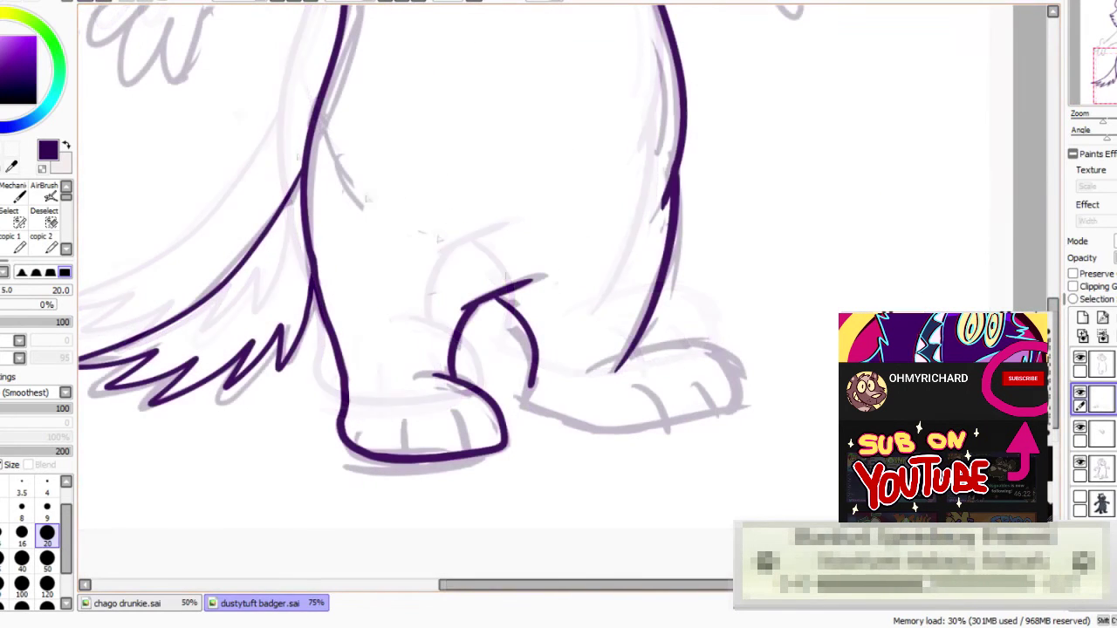
left_click_drag(600, 363, 720, 408)
left_click_drag(531, 380, 693, 435)
key("ctrl+z")
key("ctrl+z")
mouse_move(530, 377)
left_mouse_down()
mouse_move(687, 433)
mouse_move(534, 368)
mouse_move(694, 433)
mouse_move(532, 380)
mouse_move(703, 427)
mouse_move(724, 410)
left_mouse_up()
key("ctrl+z")
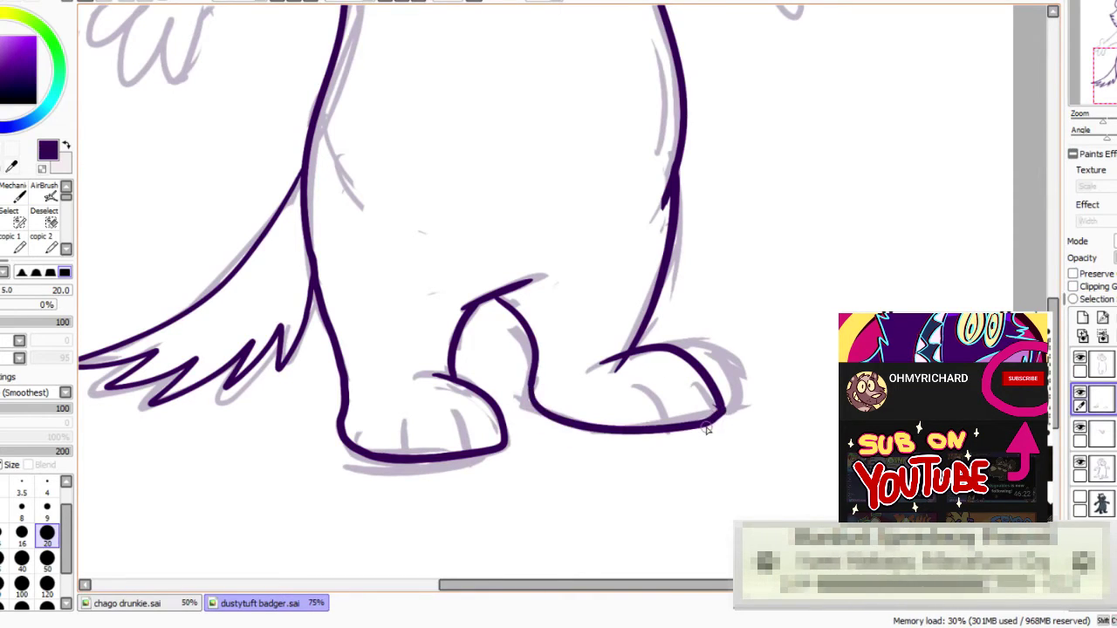
- Erase the leg line's overshoot where it crosses the top of the foot
key("e")
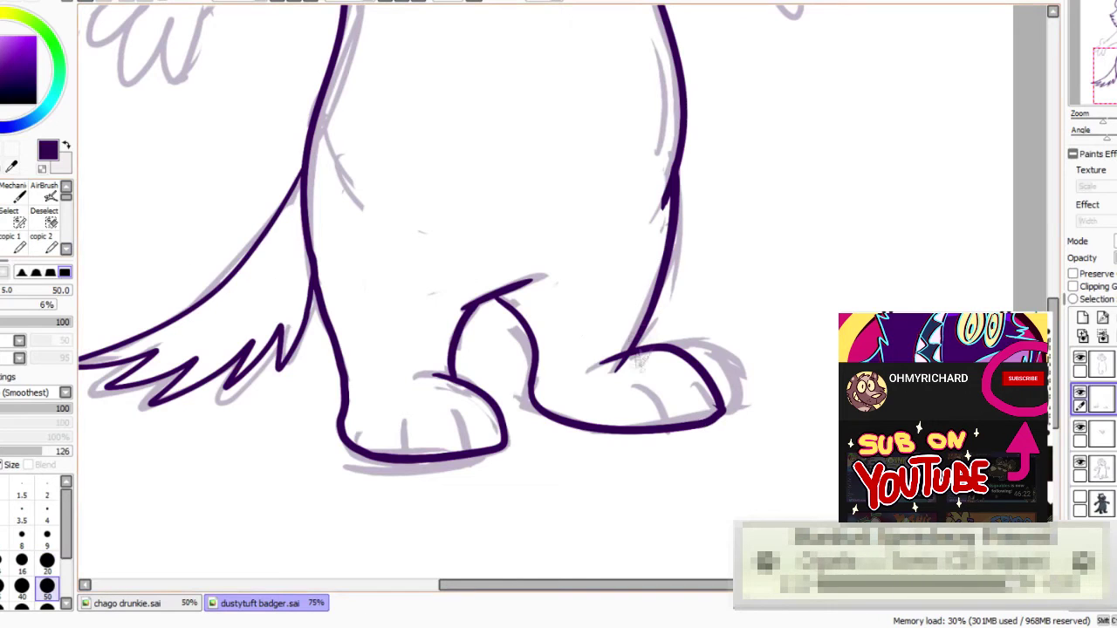
left_click(1101, 365)
left_click_drag(634, 367, 611, 363)
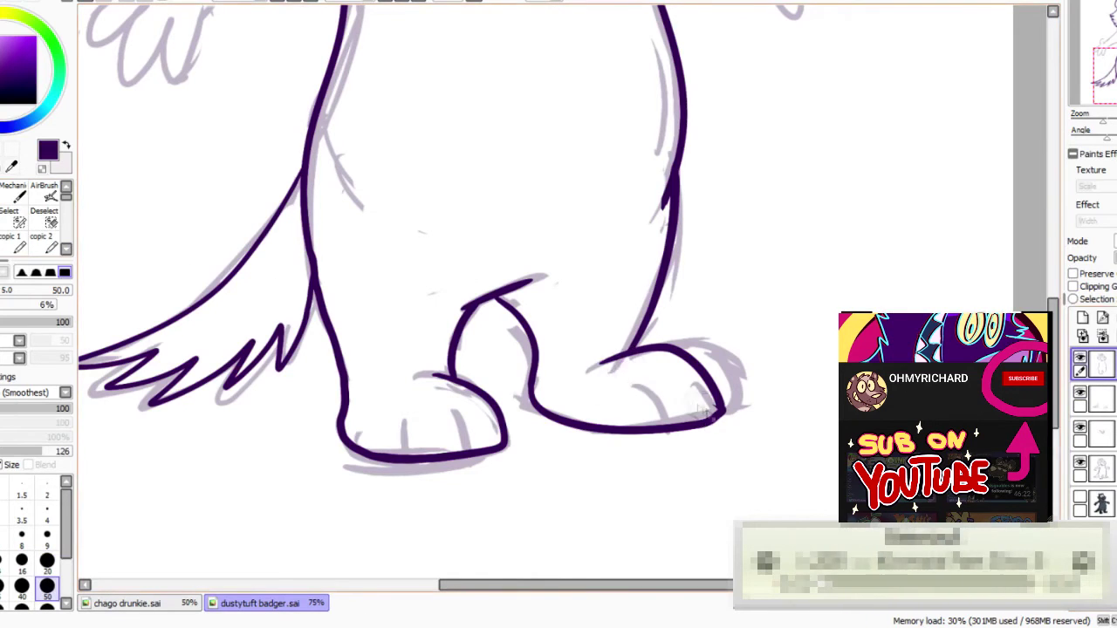
- Ink two toe lines on each foot on the newer line art layer
left_click(1098, 397)
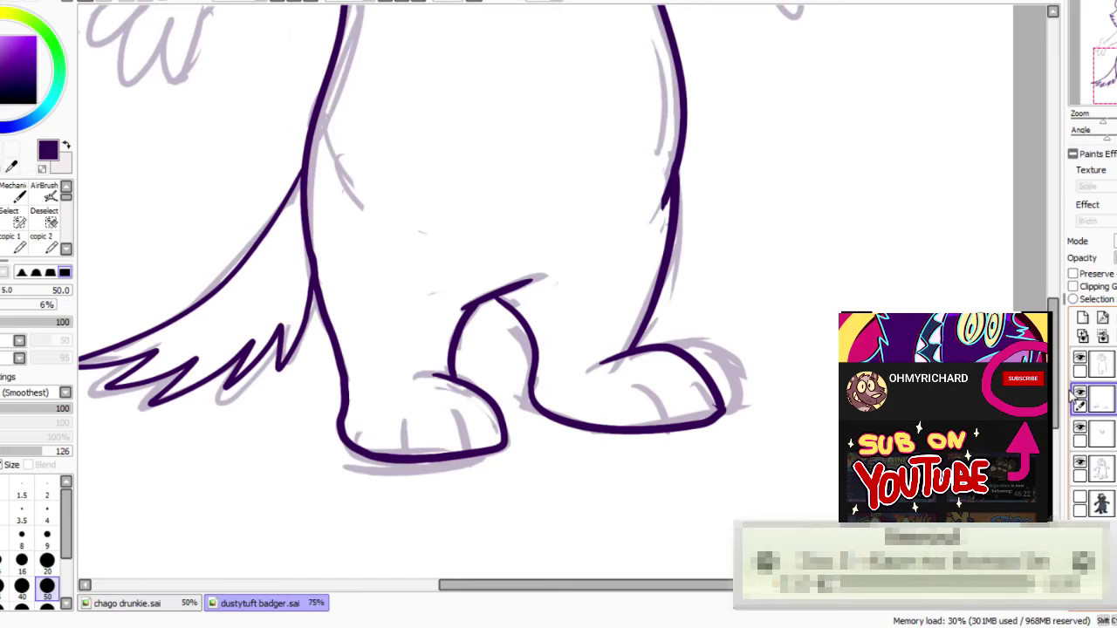
key("n")
left_click_drag(403, 405, 410, 454)
left_click_drag(452, 408, 464, 452)
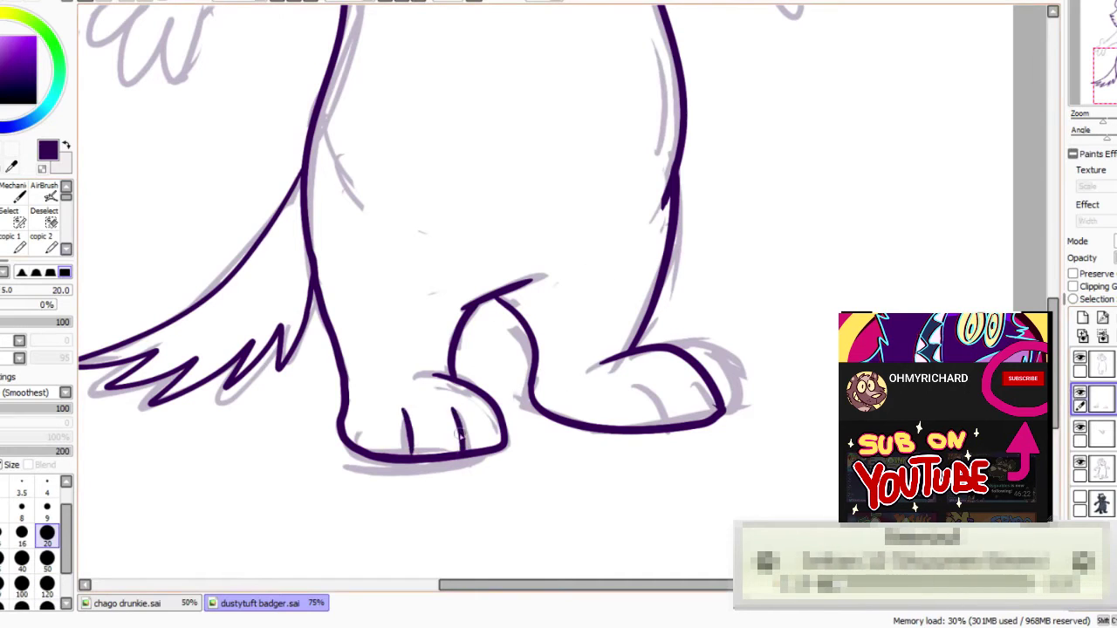
left_click_drag(626, 382, 647, 424)
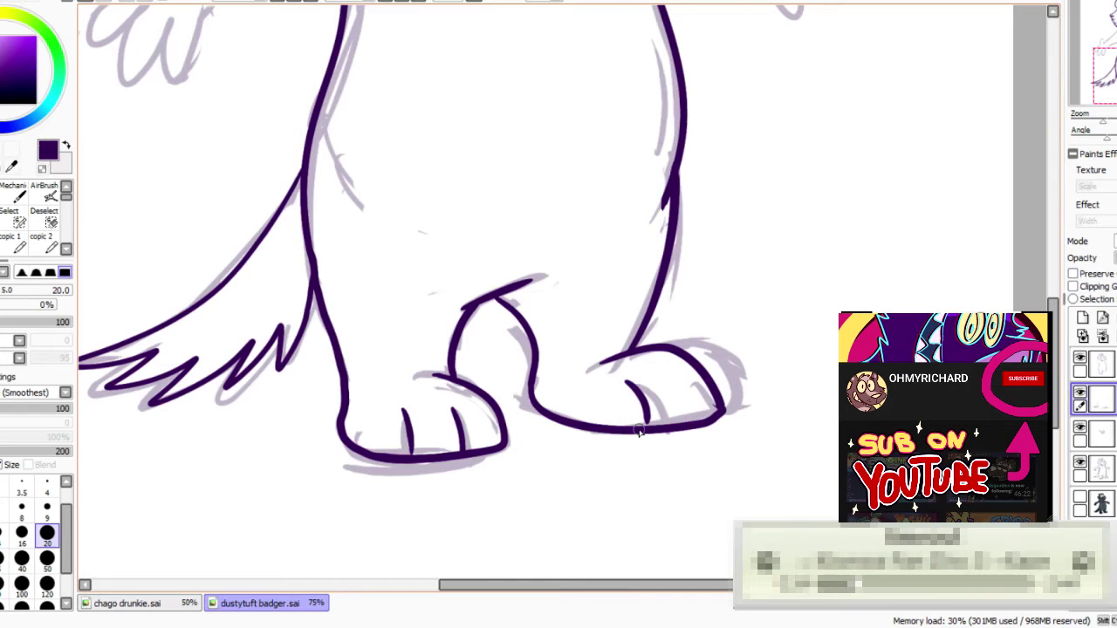
left_click_drag(661, 370, 694, 419)
- Ink the upper edge of the tail-side arm from the shoulder to the wrist
mouse_move(558, 196)
left_mouse_down()
mouse_move(617, 326)
mouse_move(576, 481)
left_mouse_up()
mouse_move(376, 104)
left_mouse_down()
mouse_move(206, 225)
mouse_move(324, 131)
mouse_move(212, 241)
mouse_move(206, 228)
mouse_move(403, 101)
left_mouse_up()
key("ctrl+z")
key("ctrl+z")
key("ctrl+z")
key("ctrl+z")
left_click_drag(198, 247, 388, 97)
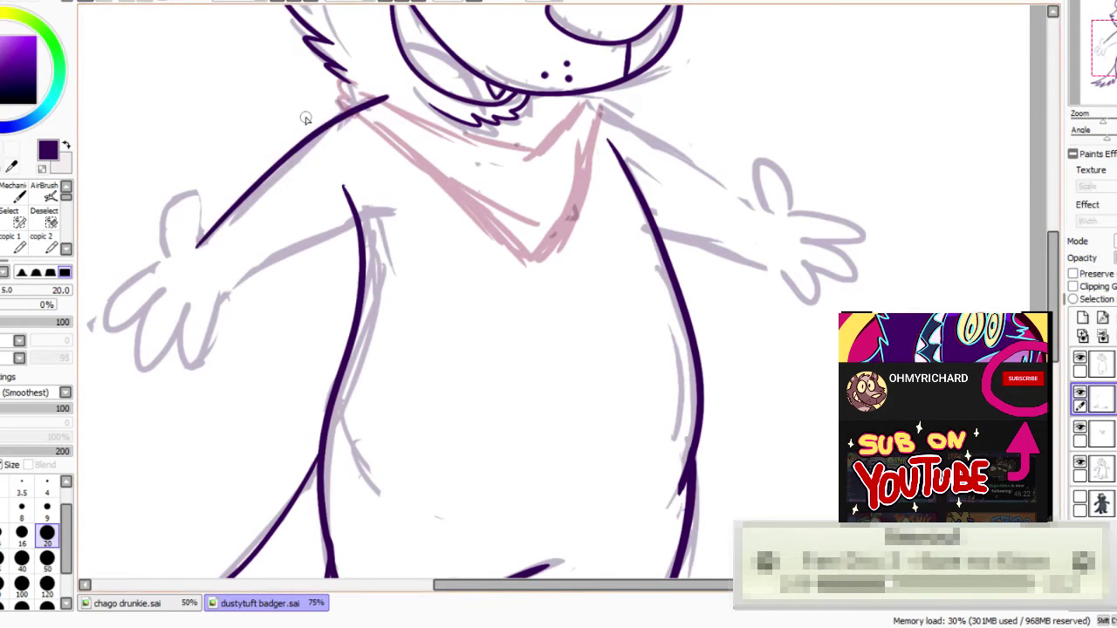
- Ink the tail-side hand's thumb and fingers and the underside of that arm
mouse_move(568, 26)
left_mouse_down()
mouse_move(643, 191)
mouse_move(706, 65)
mouse_move(754, 3)
left_mouse_up()
mouse_move(385, 220)
left_mouse_down()
mouse_move(384, 179)
mouse_move(359, 228)
mouse_move(310, 255)
mouse_move(339, 278)
mouse_move(371, 342)
mouse_move(397, 279)
mouse_move(532, 208)
left_mouse_up()
key("ctrl+z")
left_click_drag(401, 280, 546, 197)
- Ink the upper edge of the opposite arm from beneath the muzzle to the wrist, along with its thumb
left_click_drag(1025, 38, 817, 1)
left_click_drag(698, 48, 689, 48)
left_click_drag(546, 23, 704, 140)
key("ctrl+z")
mouse_move(543, 23)
left_mouse_down()
mouse_move(728, 147)
mouse_move(757, 141)
mouse_move(754, 155)
mouse_move(744, 152)
left_mouse_up()
left_click(85, 2)
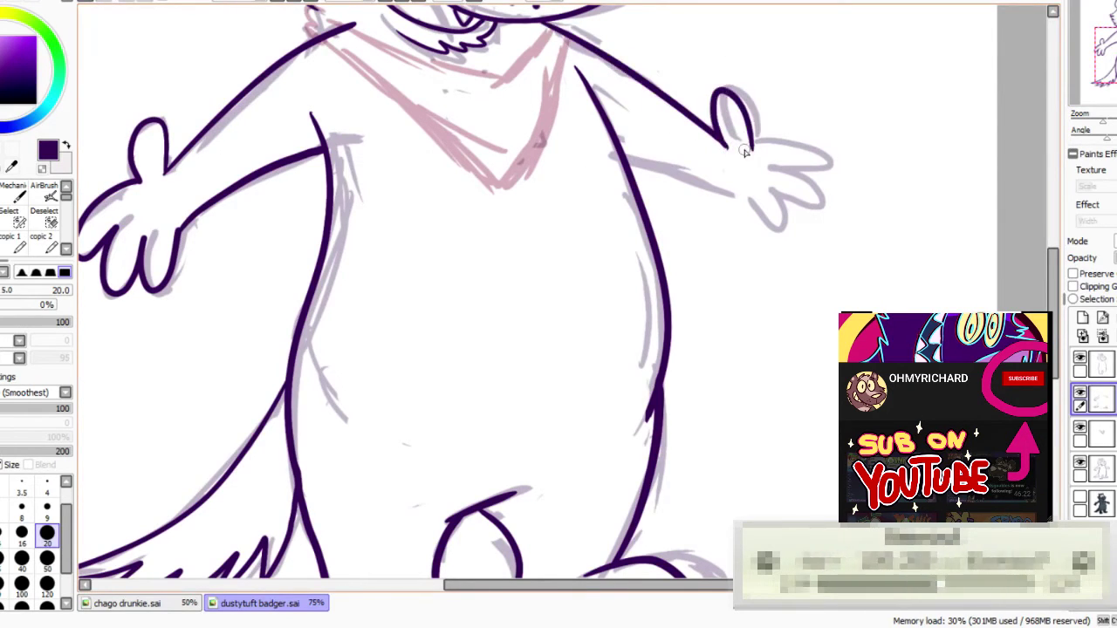
- Ink the remaining fingers of that hand and the arm's underside back to the body
left_click_drag(956, 159, 819, 142)
mouse_move(615, 132)
left_mouse_down()
mouse_move(690, 172)
mouse_move(626, 177)
mouse_move(644, 214)
left_mouse_up()
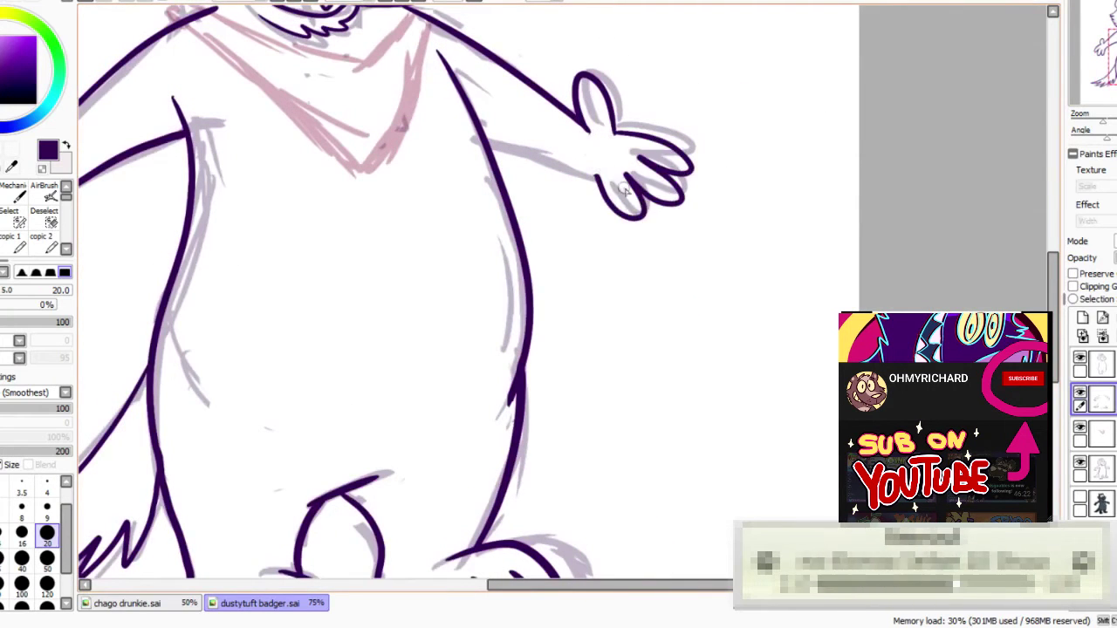
key("ctrl+z")
left_click_drag(488, 147, 596, 178)
key("ctrl+z")
left_click_drag(491, 147, 600, 185)
key("ctrl+z")
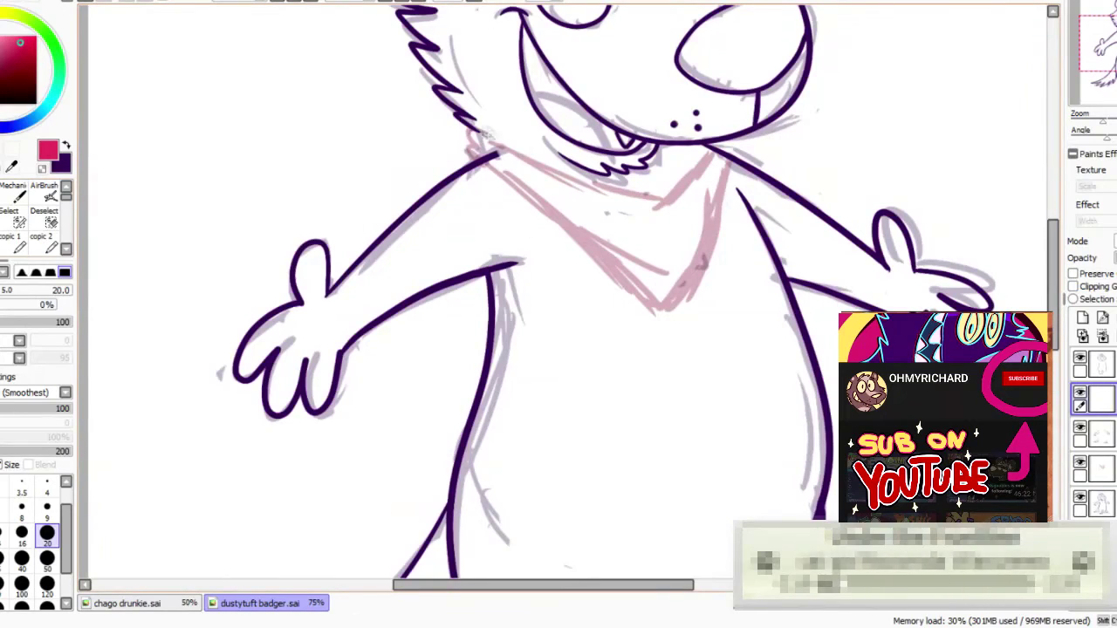
- Ink the bandana's upper edge in pinkish red on its own layer, following the neckline sketch
mouse_move(482, 131)
left_mouse_down()
mouse_move(653, 202)
mouse_move(684, 173)
left_mouse_up()
key("ctrl+z")
left_click_drag(642, 209, 698, 150)
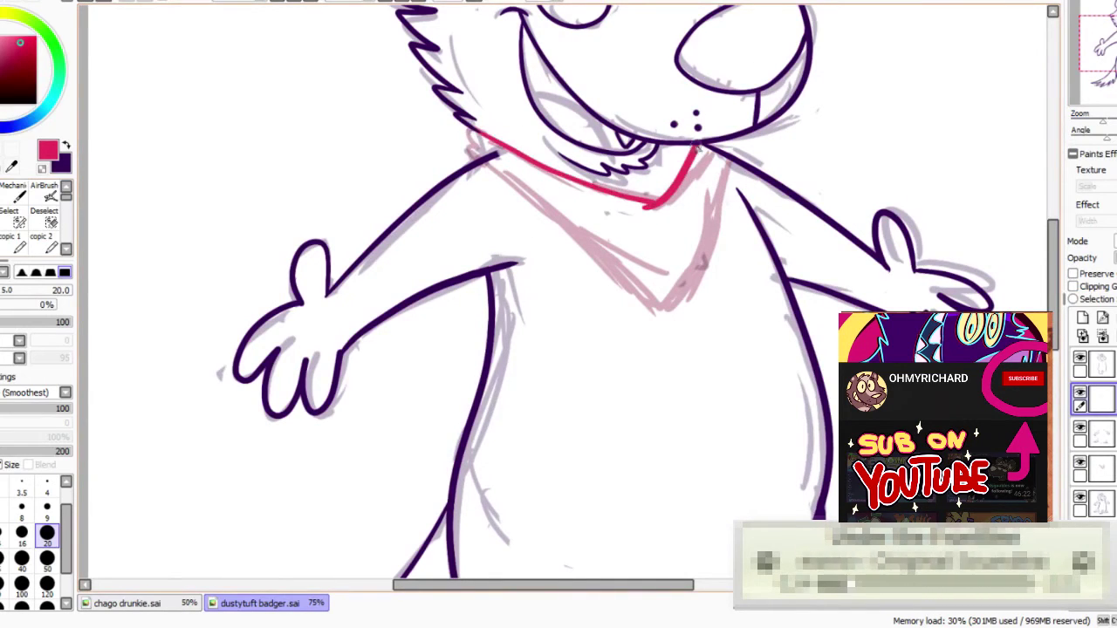
key("ctrl+z")
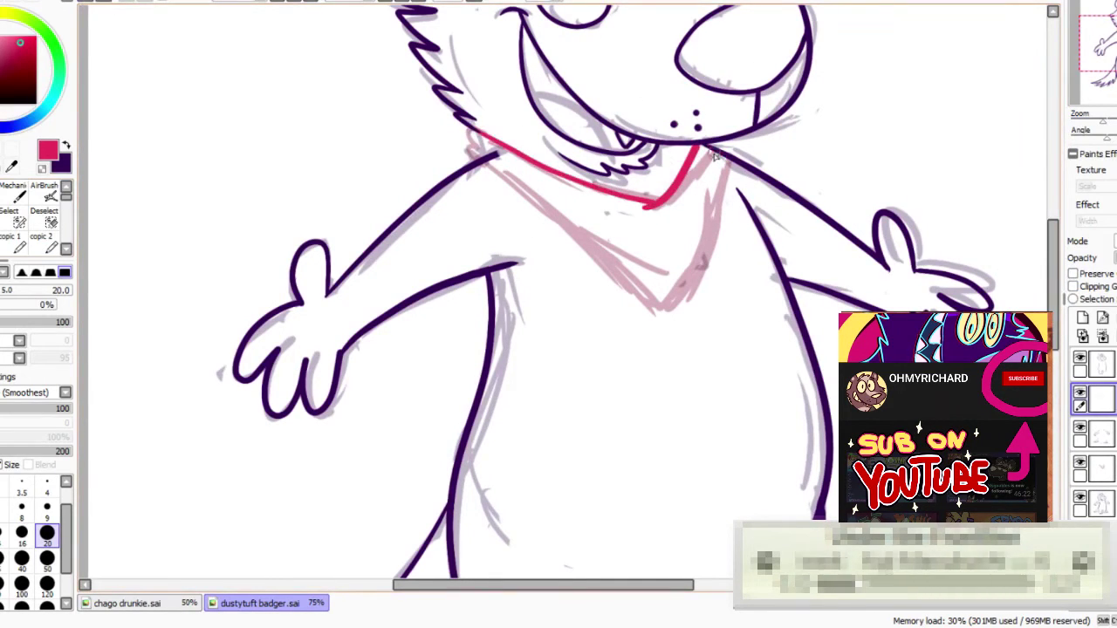
- Ink the bandana's outer edges down to the pointed tip in pinkish red
left_click_drag(714, 146, 682, 289)
mouse_move(467, 139)
left_mouse_down()
mouse_move(530, 208)
mouse_move(627, 345)
left_mouse_up()
key("ctrl+z")
mouse_move(466, 131)
left_mouse_down()
mouse_move(503, 183)
mouse_move(694, 263)
mouse_move(660, 301)
left_mouse_up()
left_click(3, 218)
left_click_drag(688, 236, 675, 291)
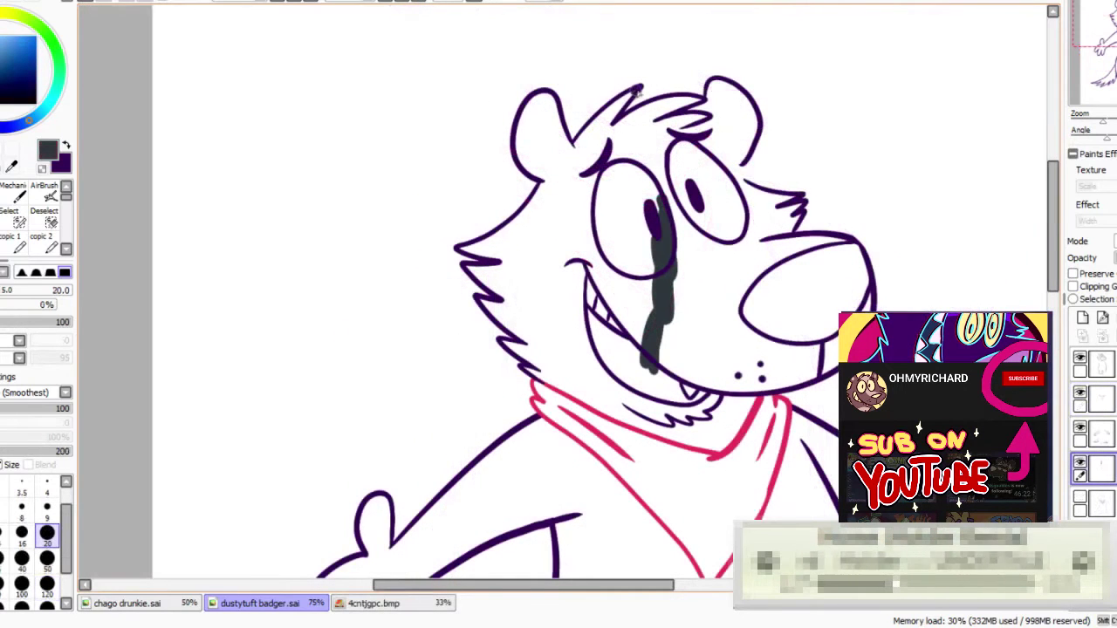
- Paint dark grey inside the outlines of the hair, the near ear and the jagged cheek fur
left_click_drag(621, 97, 558, 174)
mouse_move(616, 112)
left_mouse_down()
mouse_move(596, 145)
mouse_move(654, 104)
mouse_move(639, 114)
left_mouse_up()
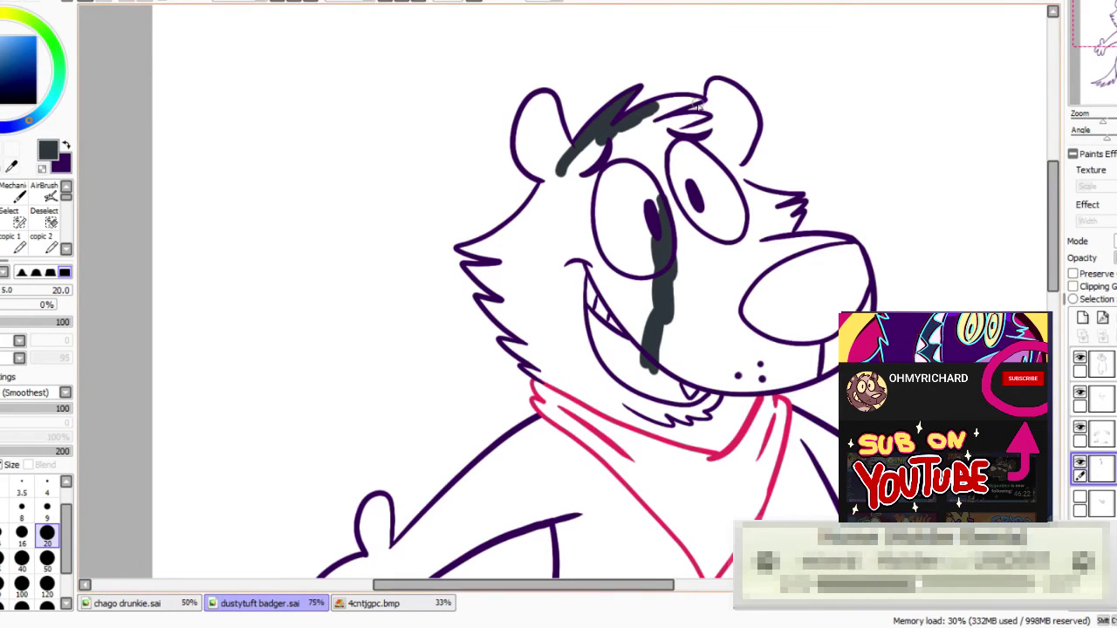
mouse_move(565, 144)
left_mouse_down()
mouse_move(534, 93)
mouse_move(524, 175)
mouse_move(551, 185)
left_mouse_up()
mouse_move(455, 250)
left_mouse_down()
mouse_move(505, 241)
mouse_move(540, 199)
left_mouse_up()
mouse_move(476, 254)
left_mouse_down()
mouse_move(504, 265)
mouse_move(489, 290)
mouse_move(525, 314)
mouse_move(555, 382)
left_mouse_up()
- Paint dark grey along the inside of the tail-side arm's upper and lower edges
left_click(1113, 40)
mouse_move(496, 173)
left_mouse_down()
mouse_move(438, 250)
mouse_move(336, 342)
mouse_move(359, 316)
mouse_move(324, 306)
mouse_move(339, 352)
mouse_move(267, 376)
mouse_move(248, 414)
mouse_move(284, 382)
mouse_move(283, 448)
mouse_move(306, 402)
mouse_move(318, 429)
mouse_move(344, 347)
left_mouse_up()
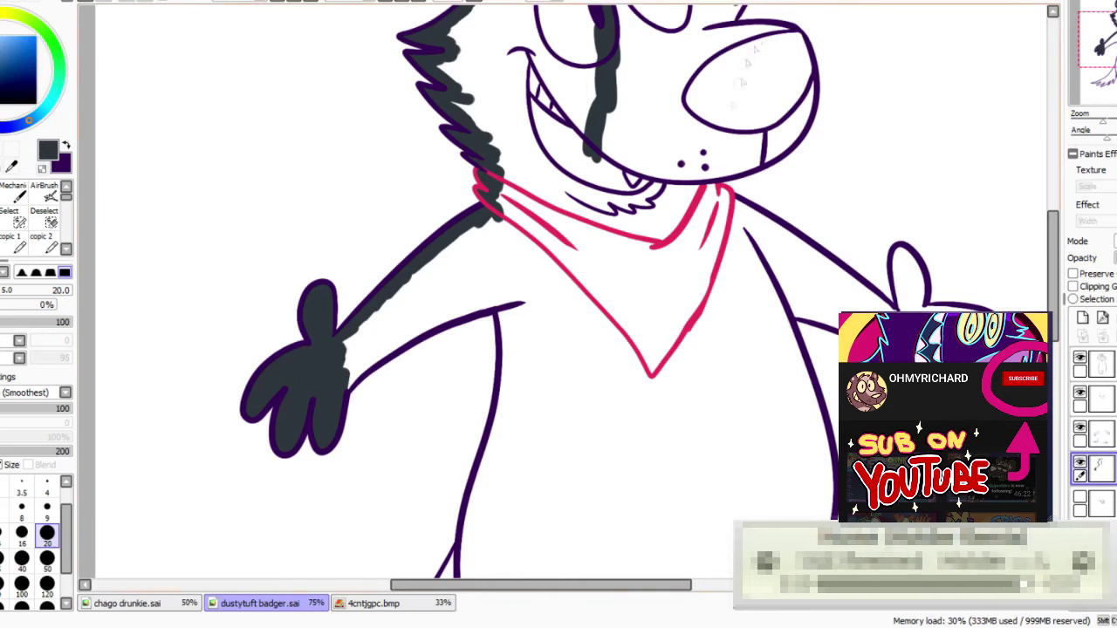
left_click_drag(519, 349, 698, 178)
mouse_move(527, 208)
left_mouse_down()
mouse_move(536, 189)
mouse_move(644, 136)
mouse_move(700, 128)
left_mouse_up()
- Paint dark grey along the tail-side body contour, the tail's upper edge and its fur tips
mouse_move(689, 177)
left_mouse_down()
mouse_move(690, 148)
mouse_move(671, 275)
mouse_move(611, 122)
mouse_move(633, 96)
left_mouse_up()
left_click_drag(637, 94, 606, 234)
mouse_move(377, 377)
left_mouse_down()
mouse_move(511, 324)
mouse_move(602, 199)
mouse_move(586, 241)
left_mouse_up()
mouse_move(421, 396)
left_mouse_down()
mouse_move(506, 357)
mouse_move(485, 398)
mouse_move(545, 349)
mouse_move(534, 391)
mouse_move(559, 342)
left_mouse_up()
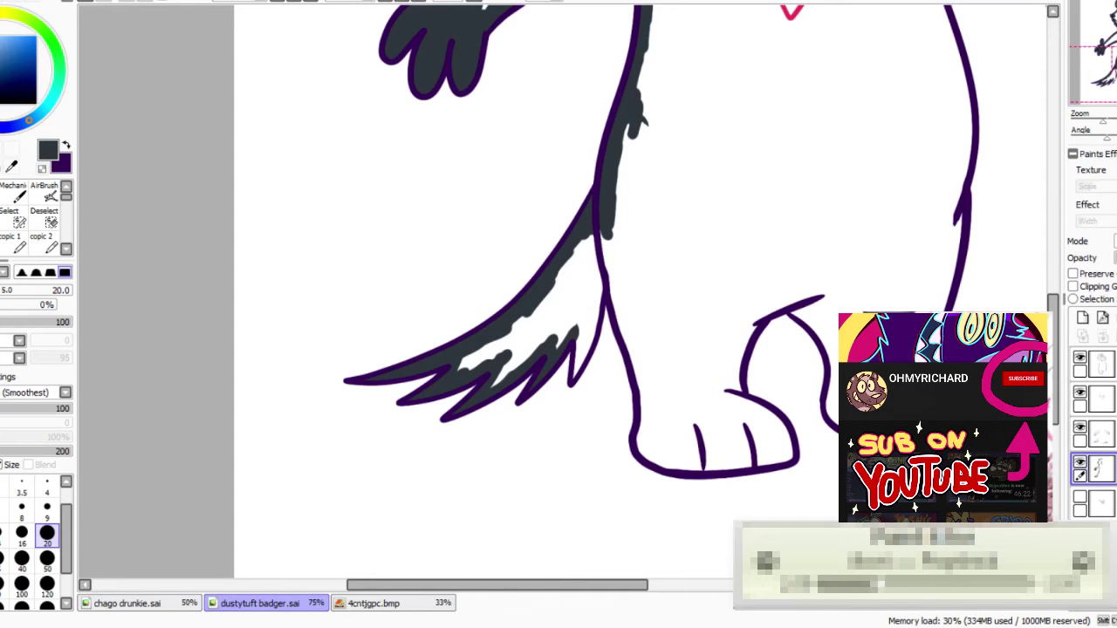
- Paint dark grey inside the outlines of the legs and feet and along the body side opposite the tail
mouse_move(588, 283)
left_mouse_down()
mouse_move(579, 365)
mouse_move(602, 277)
mouse_move(650, 457)
mouse_move(494, 421)
mouse_move(574, 429)
mouse_move(621, 404)
mouse_move(562, 362)
mouse_move(582, 283)
mouse_move(650, 265)
mouse_move(680, 397)
mouse_move(808, 403)
mouse_move(834, 393)
mouse_move(743, 344)
mouse_move(751, 304)
left_mouse_up()
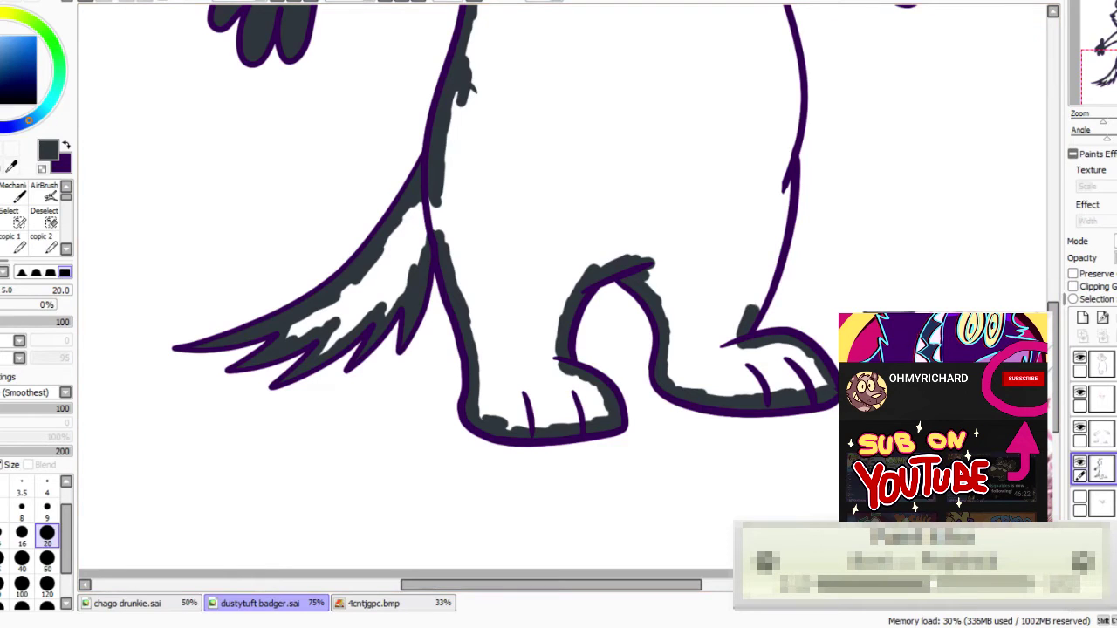
left_click_drag(752, 292, 752, 282)
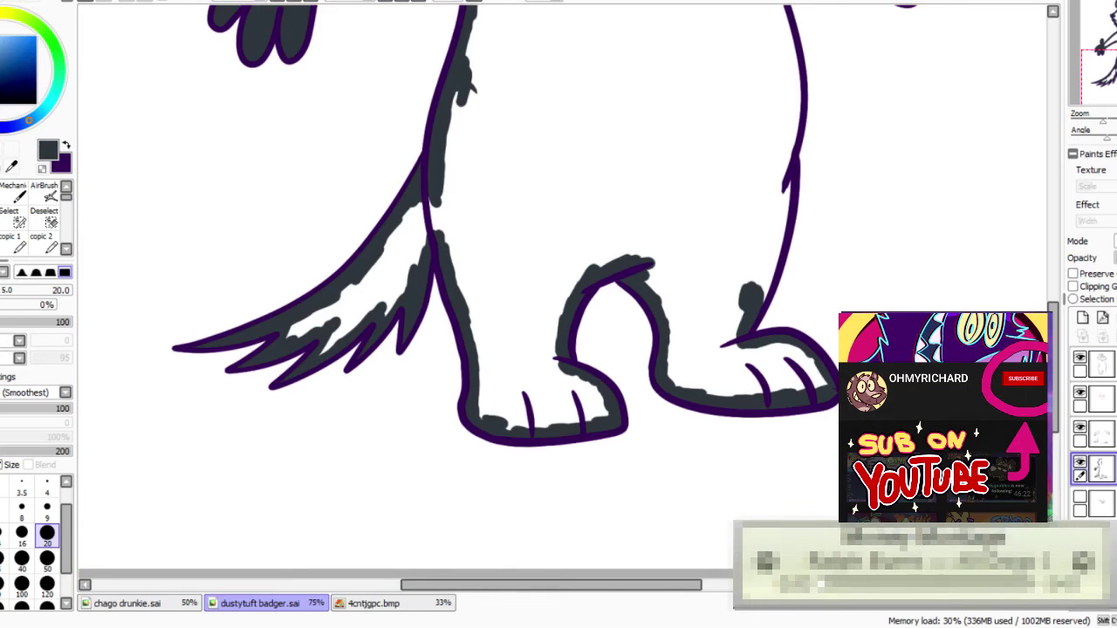
scroll(559, 297, "up", 3)
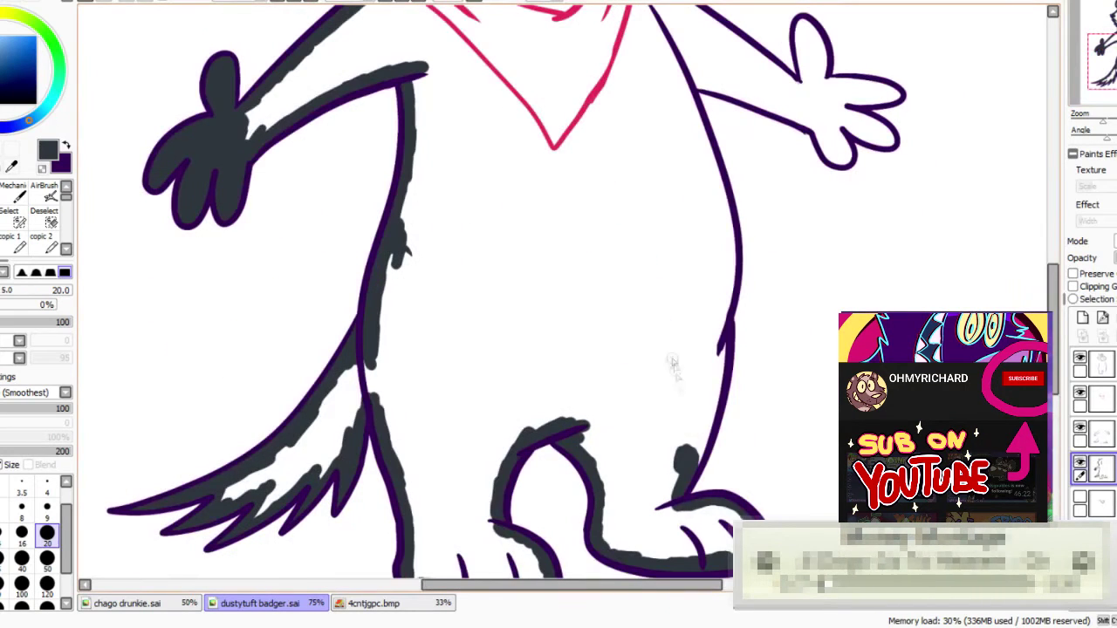
mouse_move(705, 428)
left_mouse_down()
mouse_move(725, 251)
mouse_move(709, 162)
left_mouse_up()
- Paint dark grey along the underside of the arm opposite the tail and fill its hand and fingers
scroll(708, 162, "up", 3)
left_click_drag(717, 393, 670, 249)
mouse_move(708, 292)
left_mouse_down()
mouse_move(720, 311)
mouse_move(831, 354)
left_mouse_up()
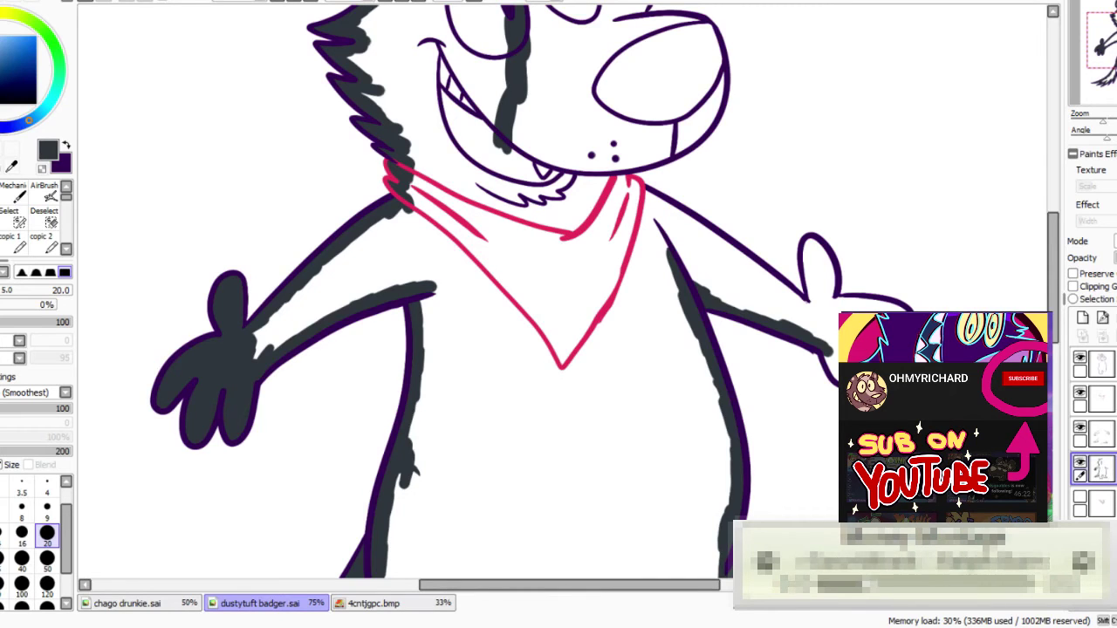
mouse_move(828, 353)
left_mouse_down()
mouse_move(673, 337)
mouse_move(677, 352)
mouse_move(700, 351)
mouse_move(705, 332)
mouse_move(737, 342)
mouse_move(708, 316)
mouse_move(733, 301)
mouse_move(680, 305)
mouse_move(662, 228)
mouse_move(656, 297)
left_mouse_up()
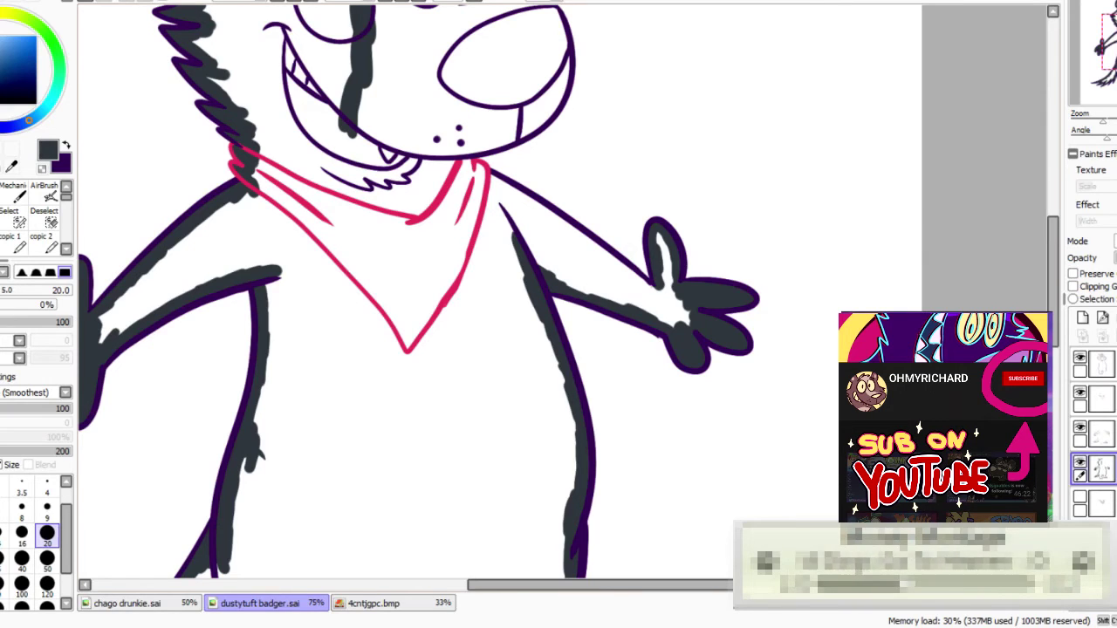
- Paint dark grey along the upper edge of the arm opposite the tail, undoing a stray mark
left_click_drag(475, 182, 665, 298)
key("ctrl")
left_click(604, 281)
key("ctrl+z")
key("n")
- Paint dark grey inside the outlines of the muzzle, the far cheek tuft and the far ear
mouse_move(458, 83)
left_mouse_down()
mouse_move(442, 117)
mouse_move(482, 237)
left_mouse_up()
mouse_move(503, 290)
left_mouse_down()
mouse_move(503, 362)
mouse_move(577, 335)
mouse_move(589, 301)
mouse_move(581, 253)
mouse_move(546, 229)
mouse_move(482, 234)
left_mouse_up()
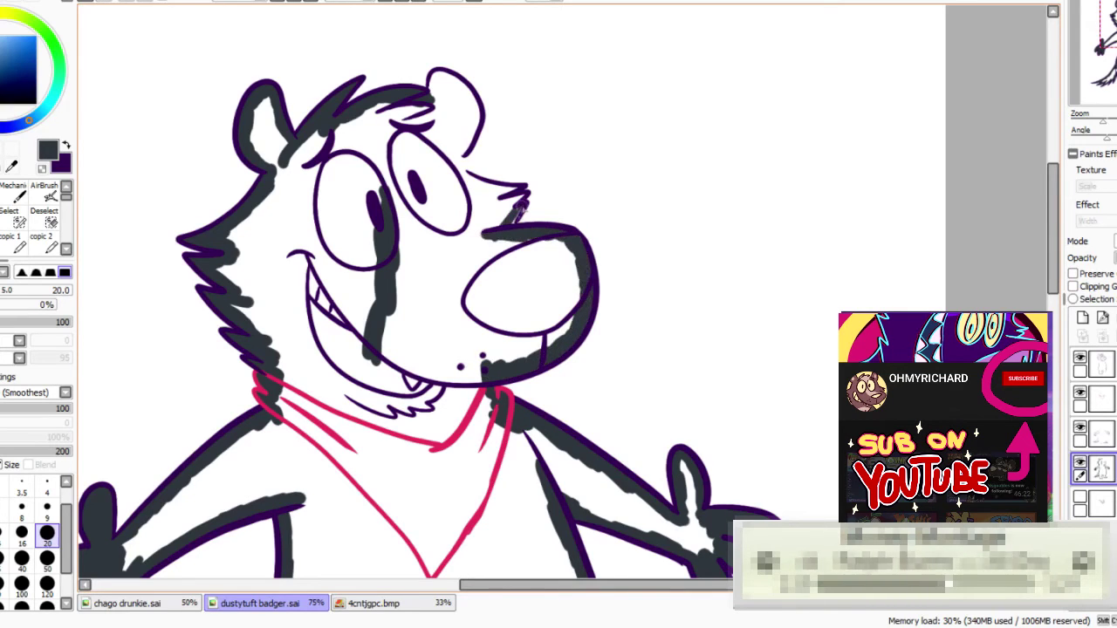
mouse_move(520, 197)
left_mouse_down()
mouse_move(461, 173)
mouse_move(476, 91)
mouse_move(436, 74)
mouse_move(432, 100)
left_mouse_up()
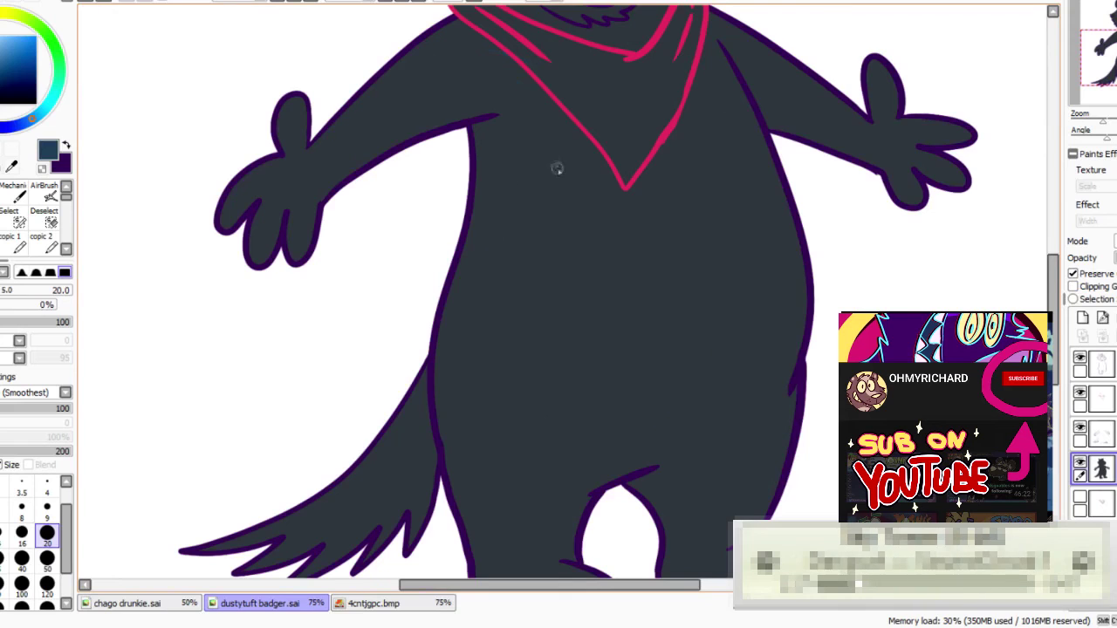
- Paint the belly patch and the stripes running over both eyes in dark blue
key("x")
left_click(665, 481, "alt")
left_click_drag(665, 475, 669, 455)
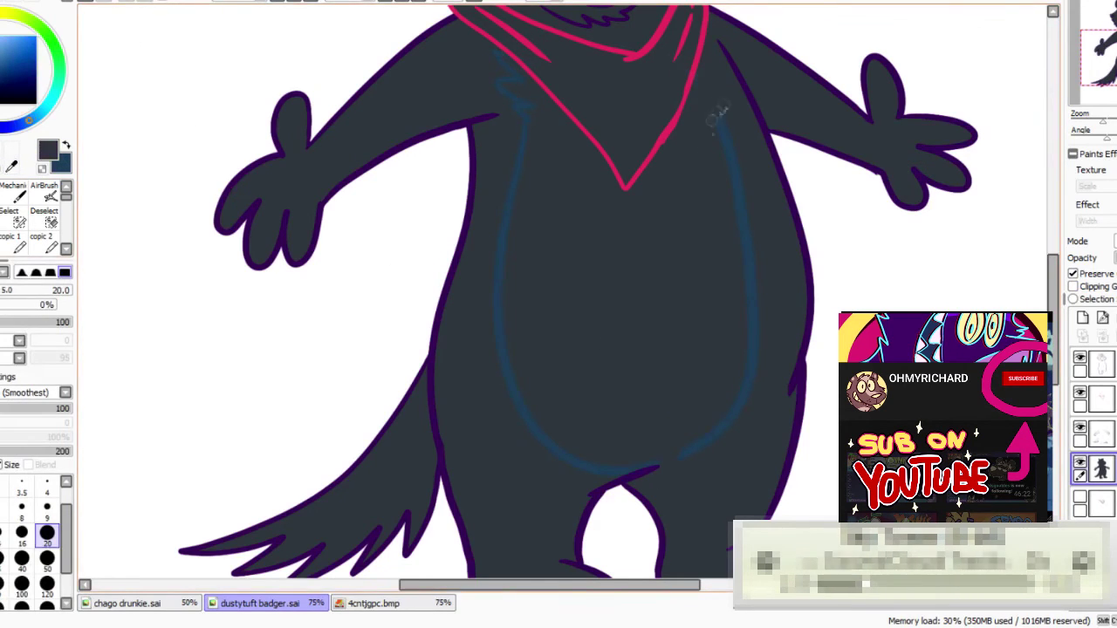
key("ctrl+z")
key("ctrl+z")
key("x")
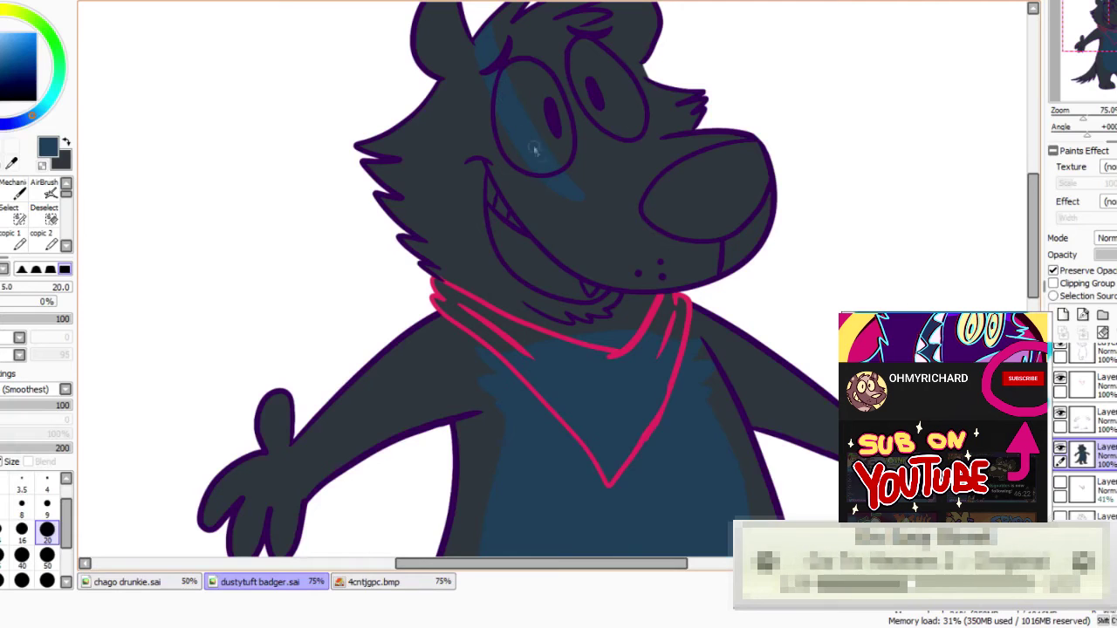
left_click_drag(611, 128, 464, 161)
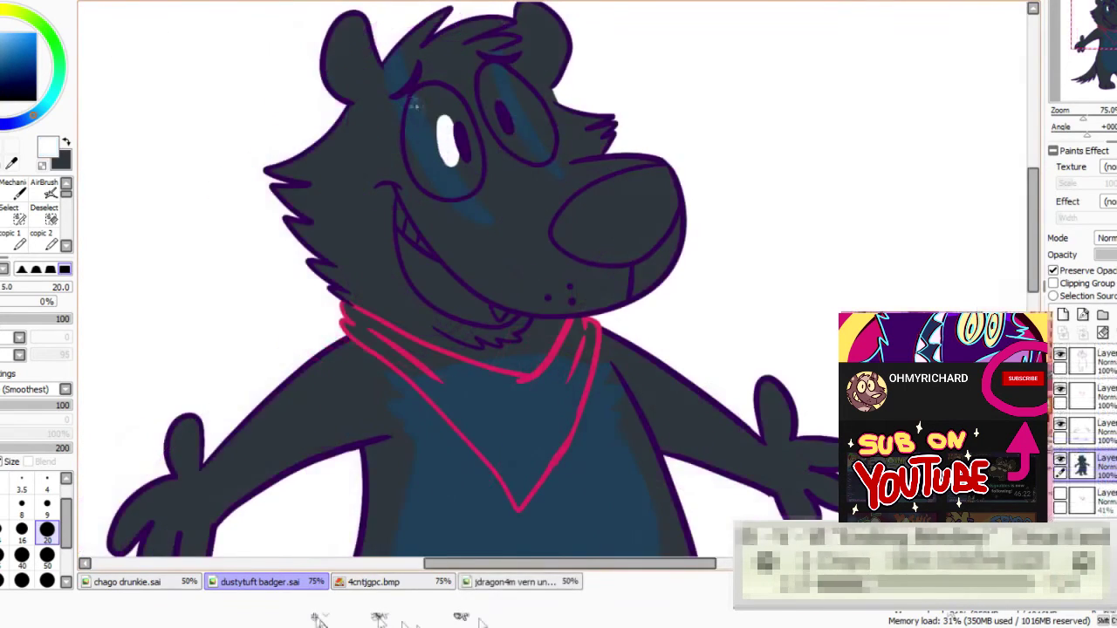
- Outline the inside of the larger eye in white and fill it around the pupil
left_click_drag(417, 91, 412, 150)
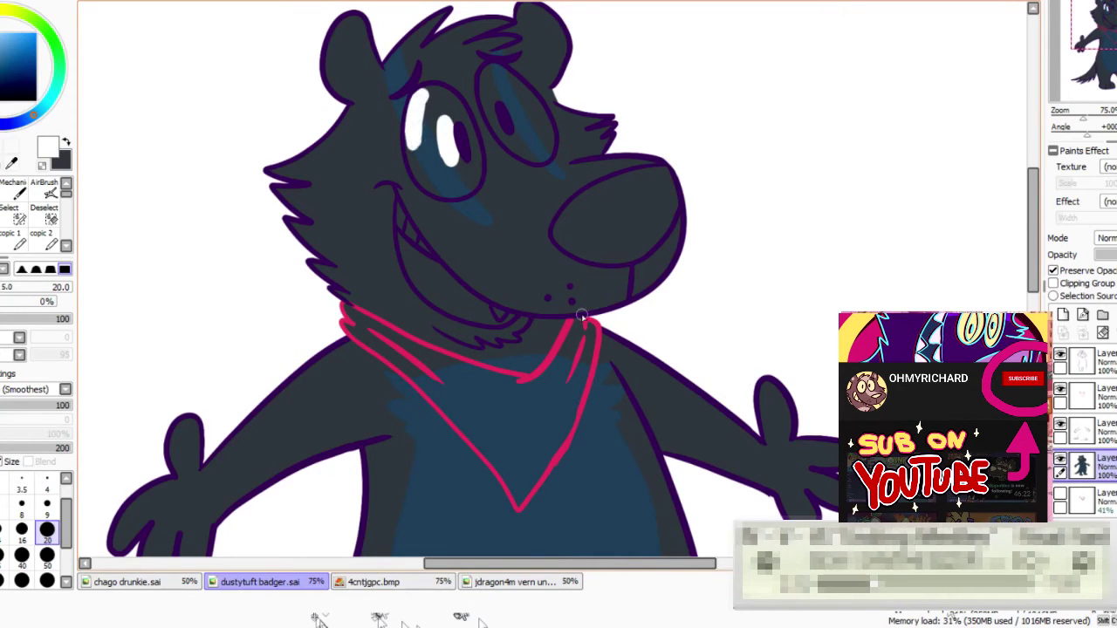
mouse_move(428, 183)
left_mouse_down()
mouse_move(472, 179)
mouse_move(476, 136)
left_mouse_up()
mouse_move(427, 92)
left_mouse_down()
mouse_move(447, 96)
mouse_move(471, 133)
left_mouse_up()
key("g")
left_click(427, 149)
- Outline the inside of the smaller eye in white and fill it around the pupil
key("n")
left_click_drag(485, 78, 495, 121)
key("Page_Up")
left_click_drag(468, 54, 504, 102)
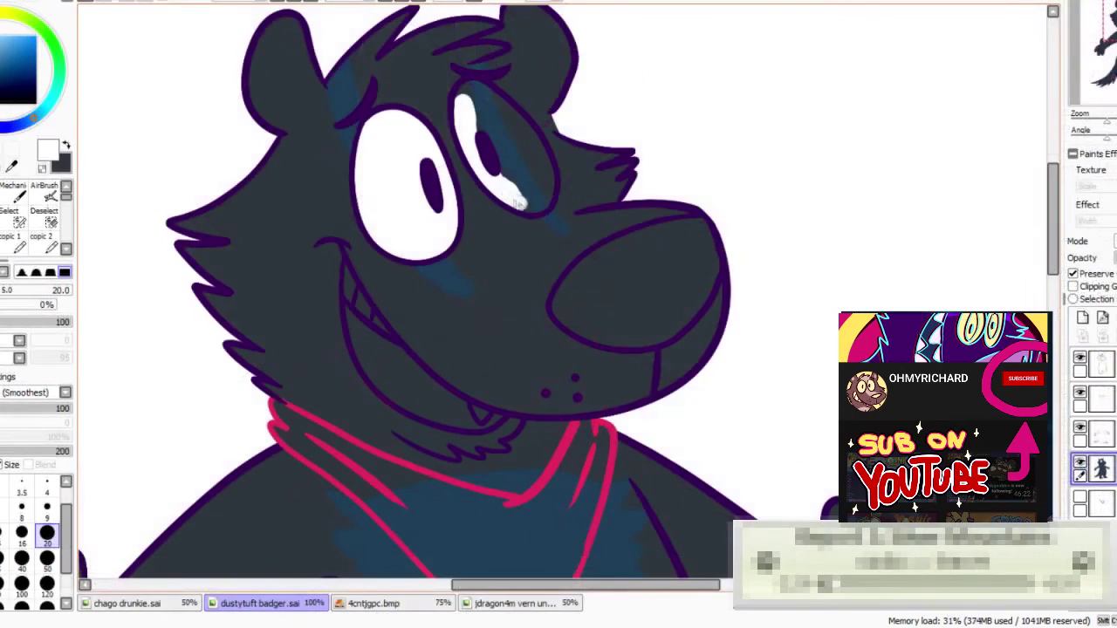
mouse_move(524, 155)
left_mouse_down()
mouse_move(526, 201)
mouse_move(537, 150)
mouse_move(479, 85)
mouse_move(464, 101)
left_mouse_up()
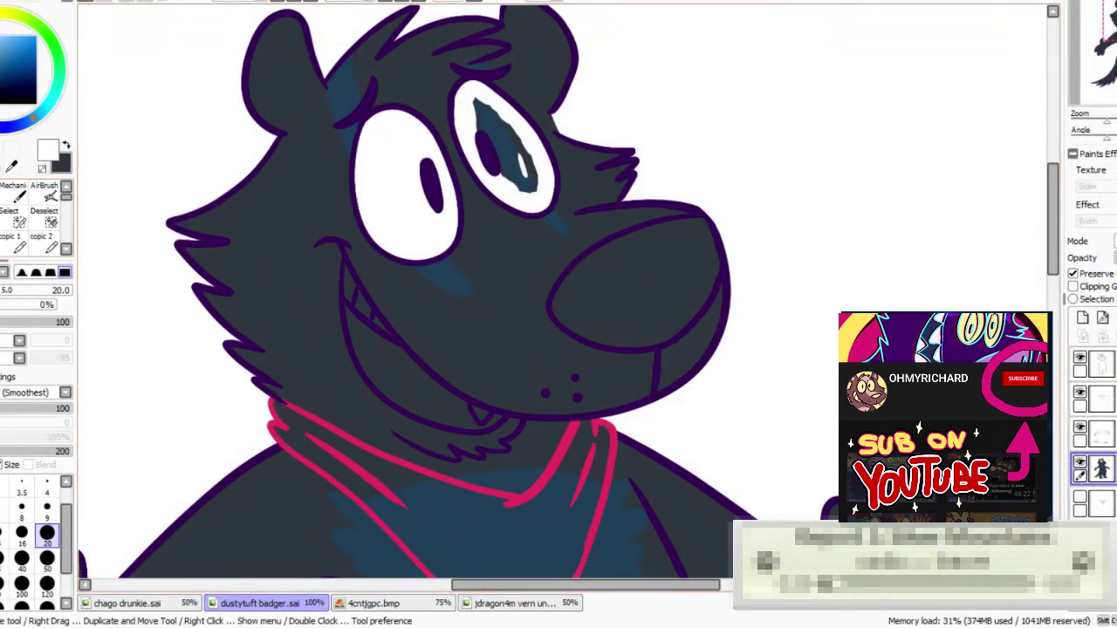
key("g")
left_click(509, 142)
key("n")
- Sample a blue-grey colour from the reference image 4cntjgpc.bmp and paint the badger's nose with it
left_click(403, 605)
right_click(291, 530)
left_click(287, 603)
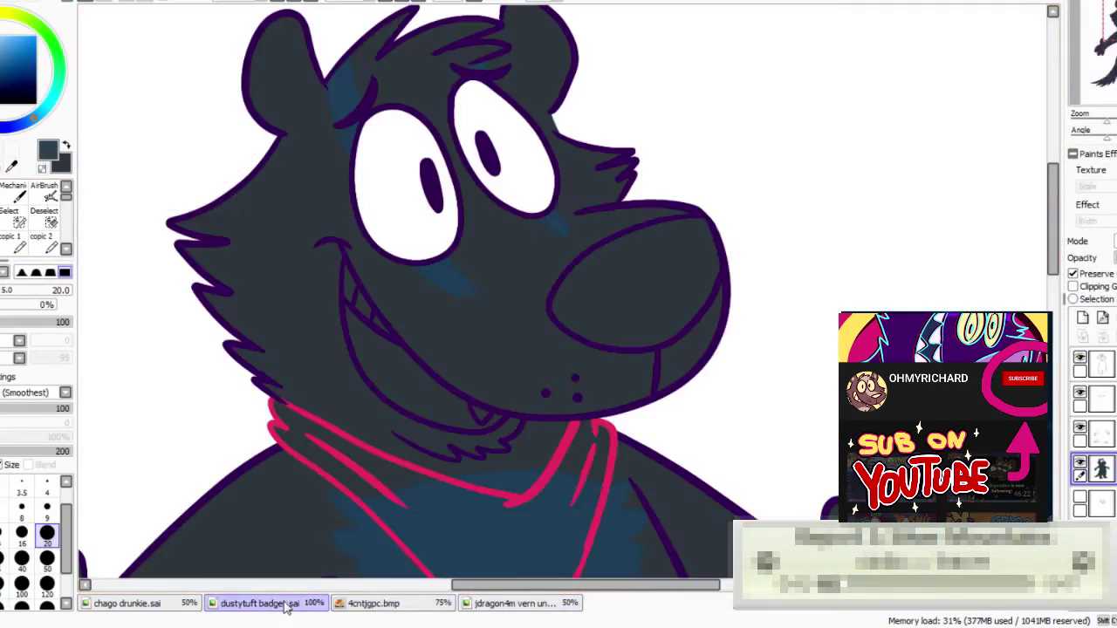
mouse_move(660, 240)
left_mouse_down()
mouse_move(583, 276)
mouse_move(615, 336)
mouse_move(663, 335)
mouse_move(689, 310)
left_mouse_up()
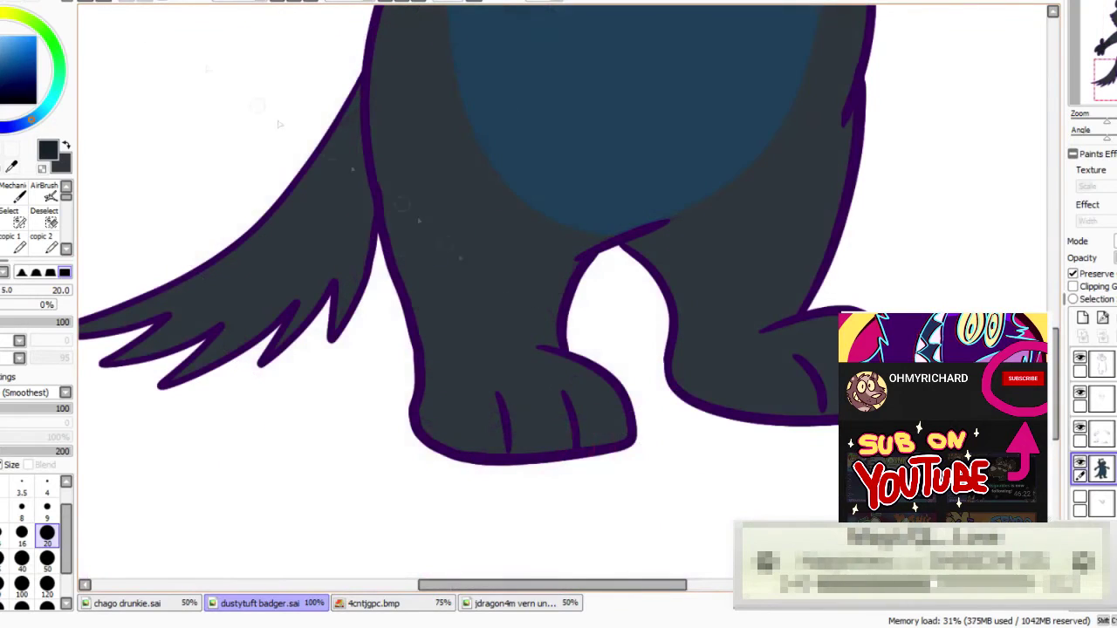
- Draw near-black boundary curves across both lower legs and fill the feet below them with a size 50 brush
left_click_drag(406, 305, 564, 314)
left_click_drag(672, 314, 830, 253)
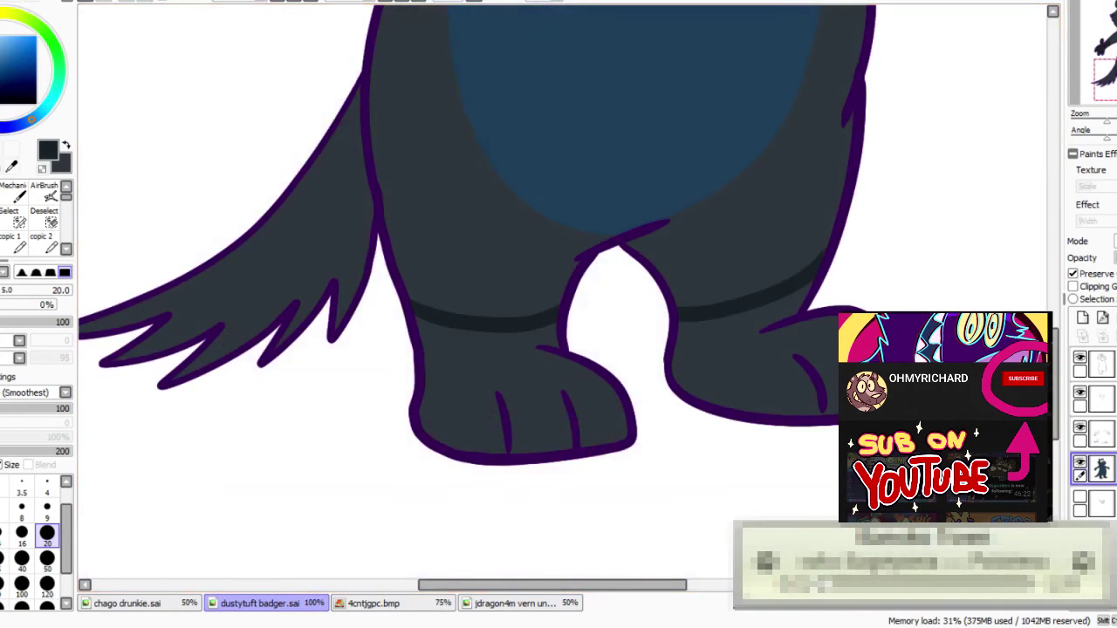
left_click(126, 4)
left_click_drag(662, 307, 820, 289)
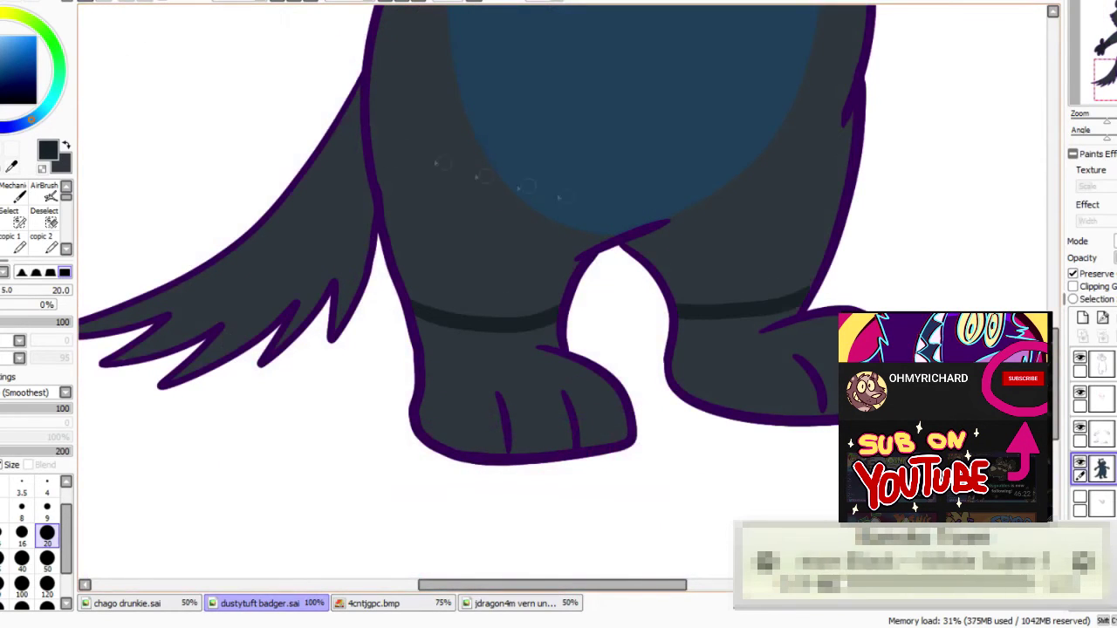
left_click(42, 567)
mouse_move(747, 361)
left_mouse_down()
mouse_move(680, 380)
mouse_move(781, 332)
mouse_move(812, 393)
left_mouse_up()
mouse_move(572, 342)
left_mouse_down()
mouse_move(445, 362)
mouse_move(432, 423)
mouse_move(602, 468)
left_mouse_up()
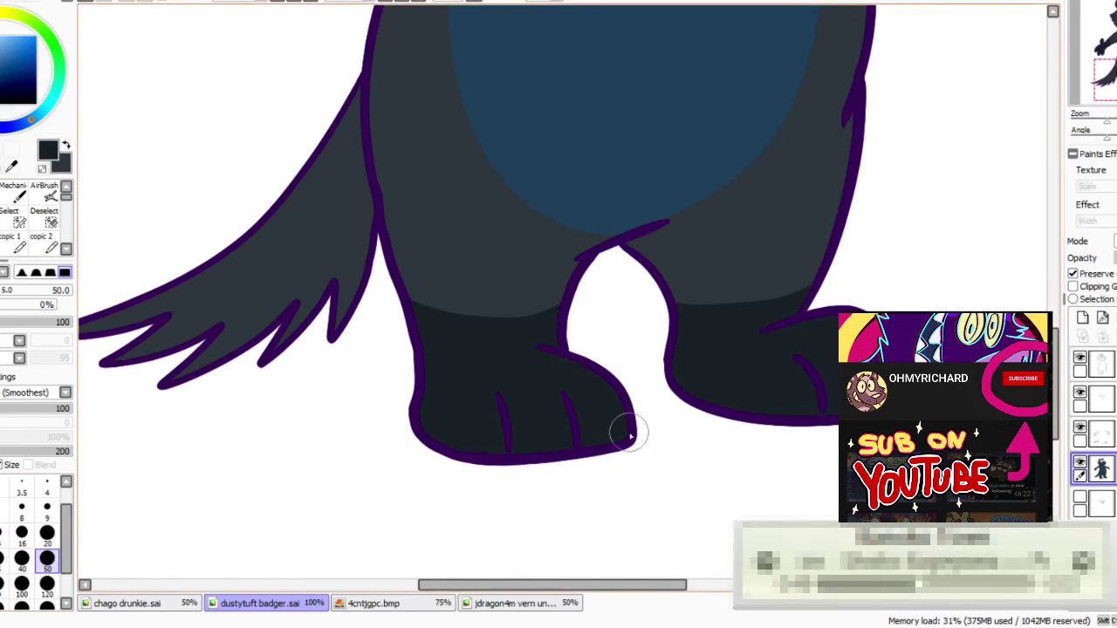
- Fill the whole tail with the same near-black colour
left_click_drag(1111, 78, 1096, 78)
mouse_move(556, 91)
left_mouse_down()
mouse_move(566, 205)
mouse_move(389, 313)
left_mouse_up()
left_click_drag(428, 249, 297, 332)
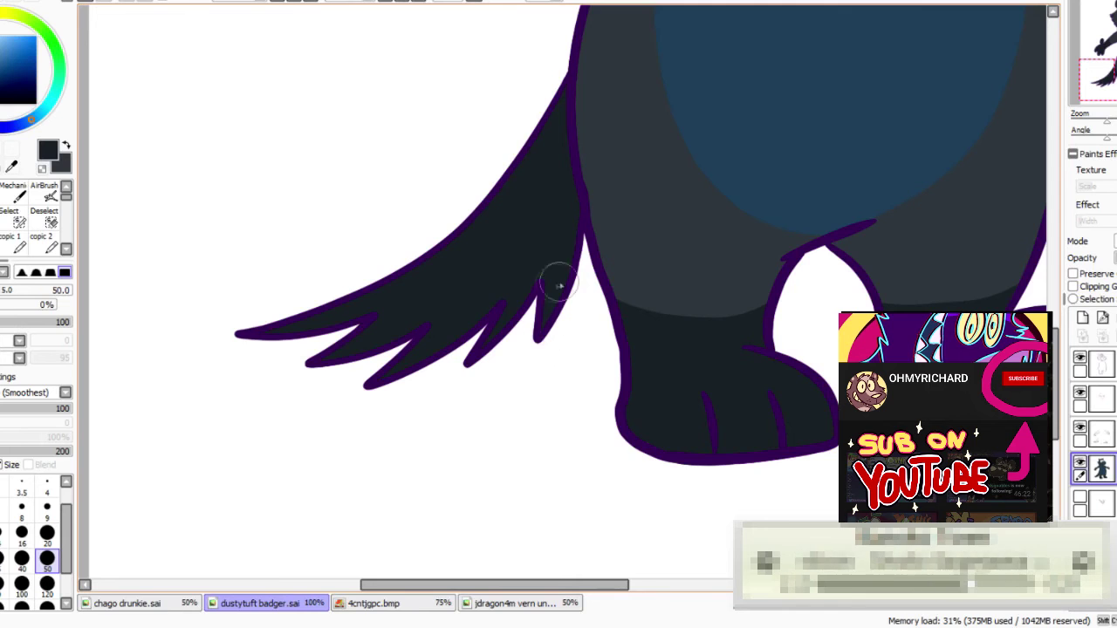
- Fill the bandana inside its outlines with pink
left_click_drag(1112, 78, 1116, 50)
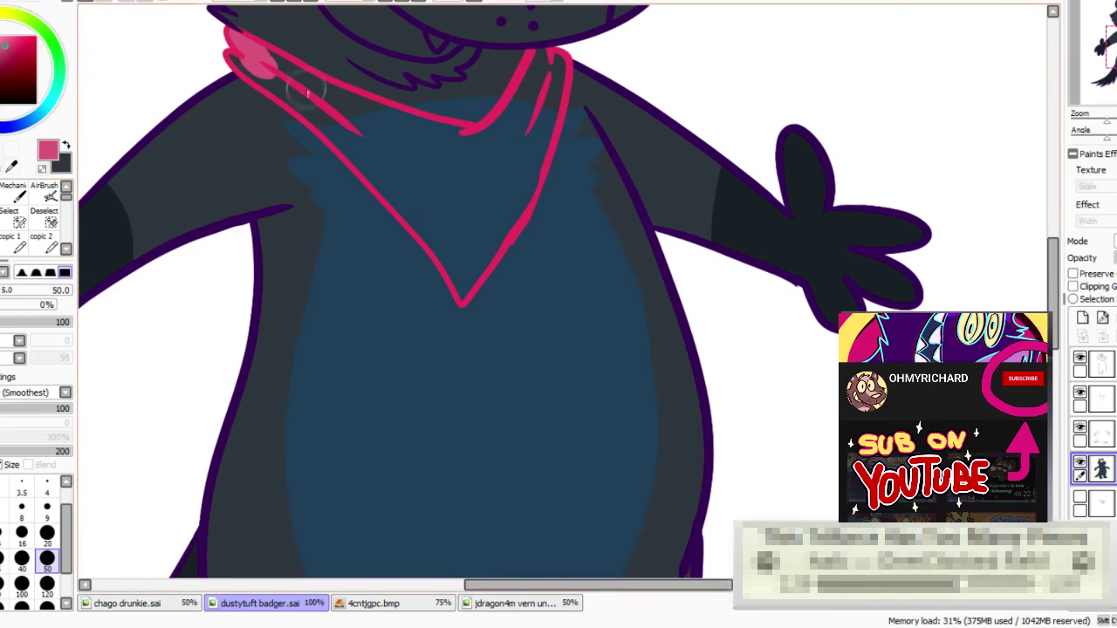
left_click_drag(362, 133, 370, 139)
mouse_move(264, 54)
left_mouse_down()
mouse_move(292, 76)
mouse_move(233, 59)
mouse_move(242, 77)
mouse_move(298, 95)
left_mouse_up()
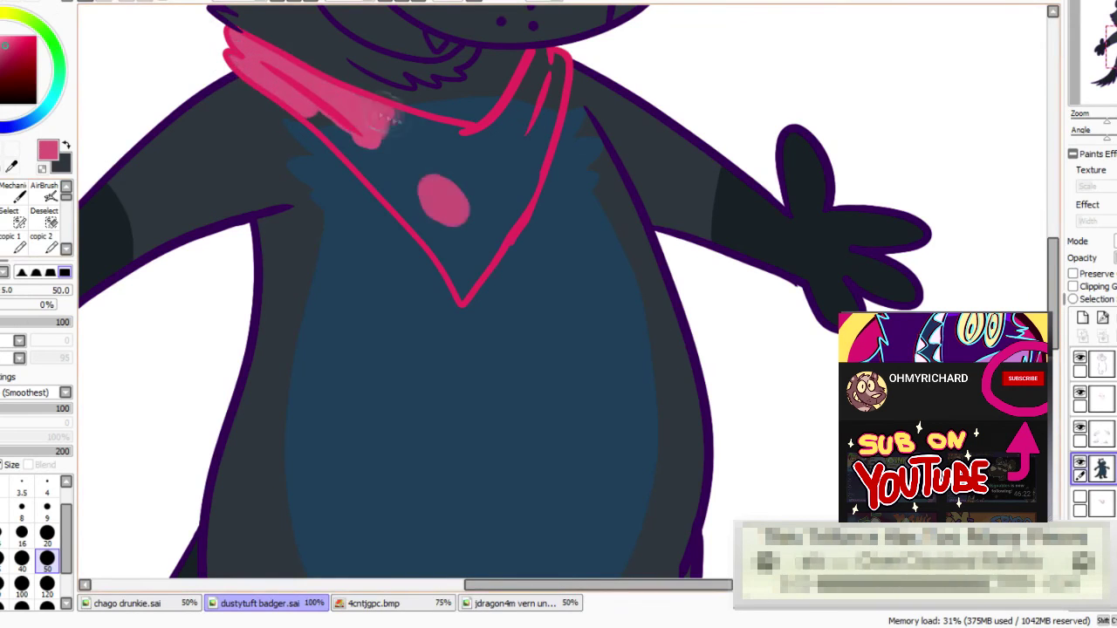
mouse_move(389, 117)
left_mouse_down()
mouse_move(433, 142)
mouse_move(328, 122)
mouse_move(383, 172)
mouse_move(444, 175)
mouse_move(376, 183)
mouse_move(423, 228)
mouse_move(469, 300)
mouse_move(425, 246)
left_mouse_up()
mouse_move(433, 200)
left_mouse_down()
mouse_move(479, 253)
mouse_move(530, 74)
mouse_move(545, 61)
mouse_move(558, 68)
mouse_move(493, 210)
mouse_move(536, 122)
left_mouse_up()
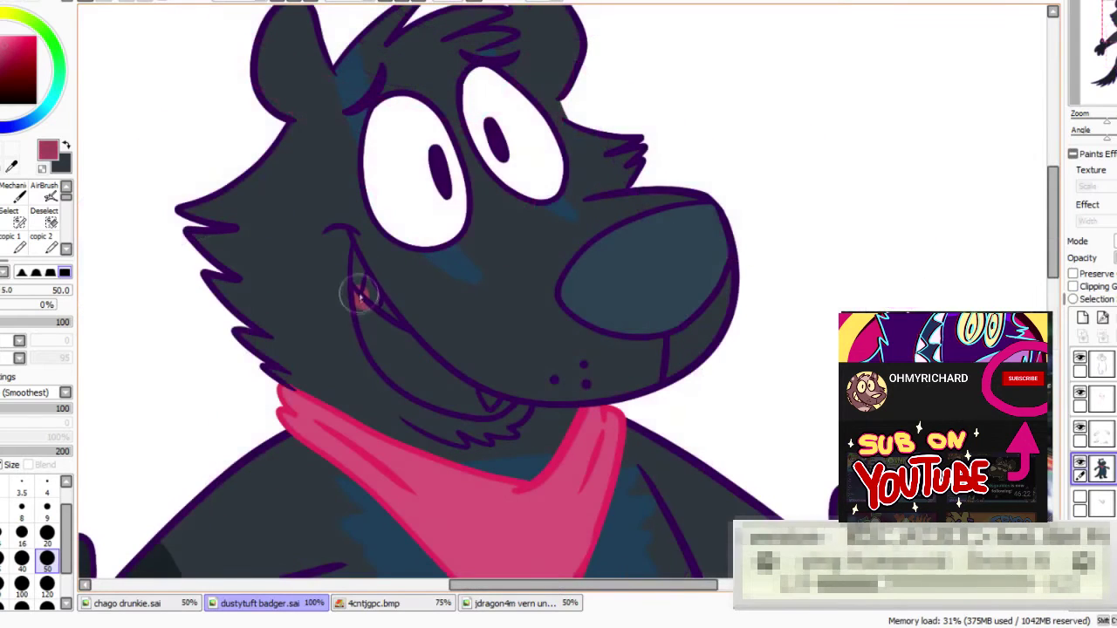
- Colour the open mouth with a dark pink interior, a lighter pink tongue and cream teeth
mouse_move(358, 281)
left_mouse_down()
mouse_move(416, 391)
mouse_move(466, 411)
mouse_move(509, 409)
mouse_move(474, 400)
mouse_move(395, 341)
mouse_move(430, 368)
mouse_move(440, 354)
mouse_move(428, 363)
mouse_move(493, 397)
left_mouse_up()
left_click(3, 51)
mouse_move(364, 342)
left_mouse_down()
mouse_move(451, 411)
mouse_move(410, 380)
left_mouse_up()
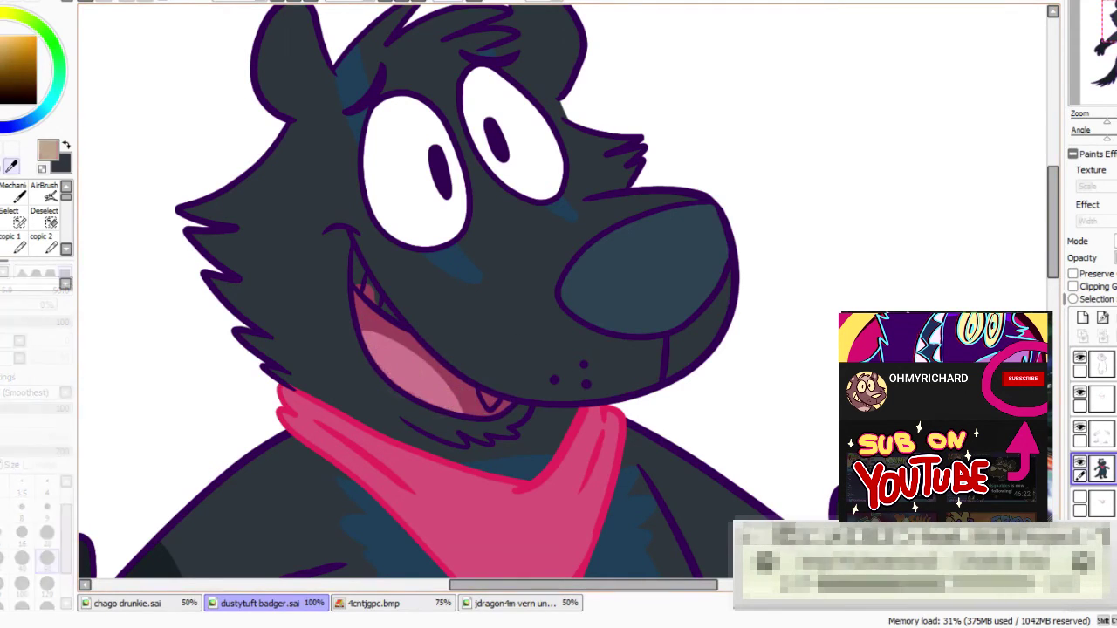
mouse_move(355, 251)
left_mouse_down()
mouse_move(359, 285)
mouse_move(389, 304)
left_mouse_up()
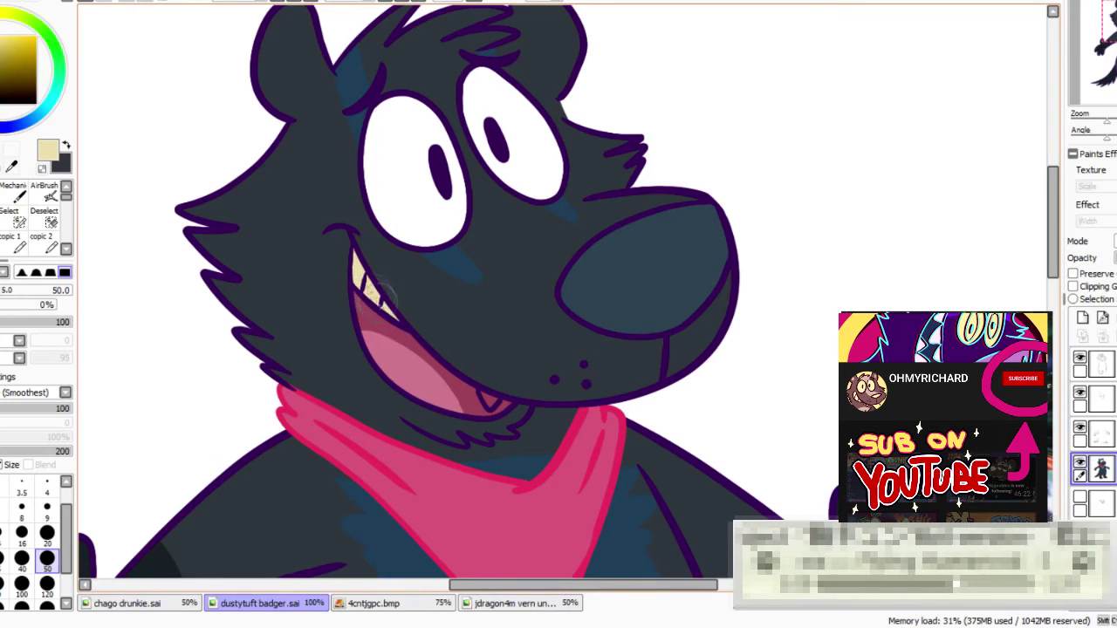
left_click_drag(494, 405, 475, 402)
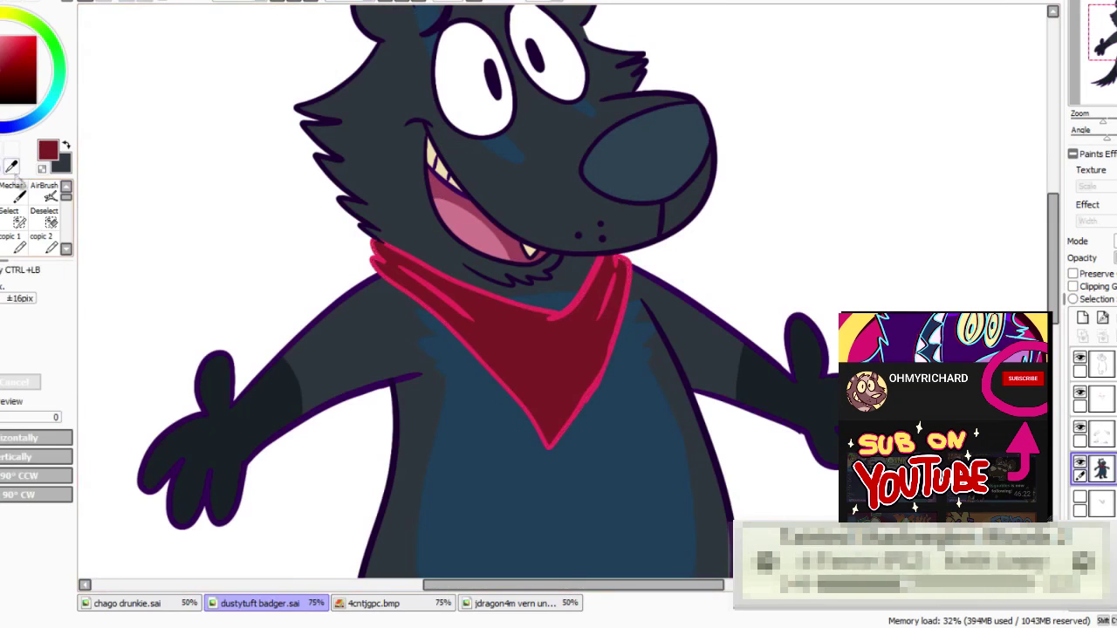
- Recolour the bandana's outlines in dark maroon on their own line layer with opacity preserved
left_click(13, 88)
left_click(3, 224)
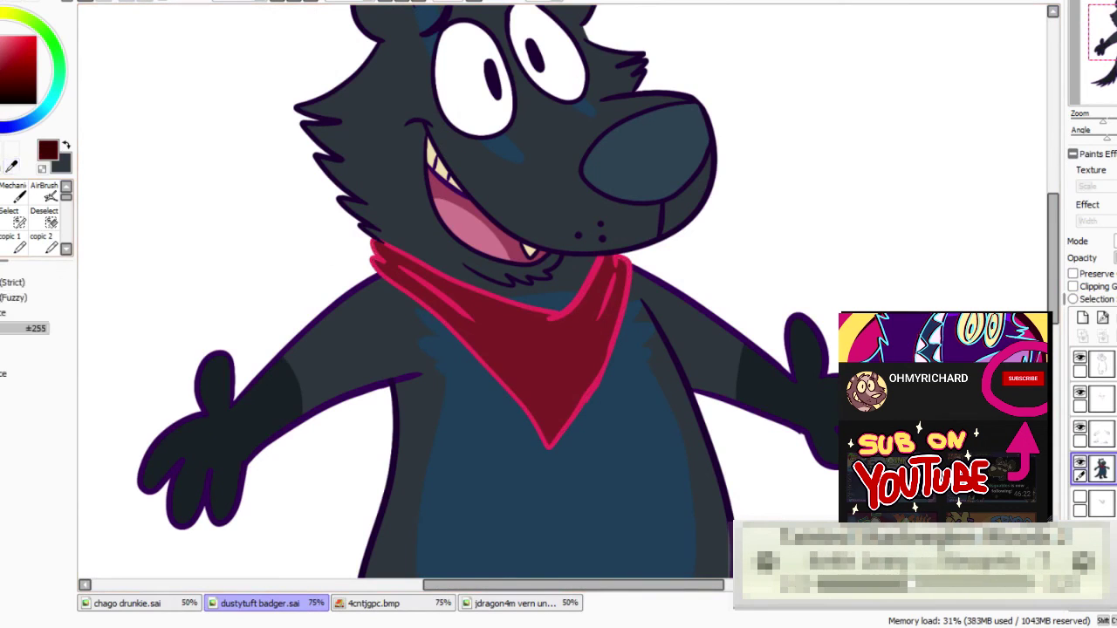
left_click(1091, 402)
key("b")
mouse_move(521, 288)
left_mouse_down()
mouse_move(436, 321)
mouse_move(375, 249)
mouse_move(549, 436)
mouse_move(618, 272)
left_mouse_up()
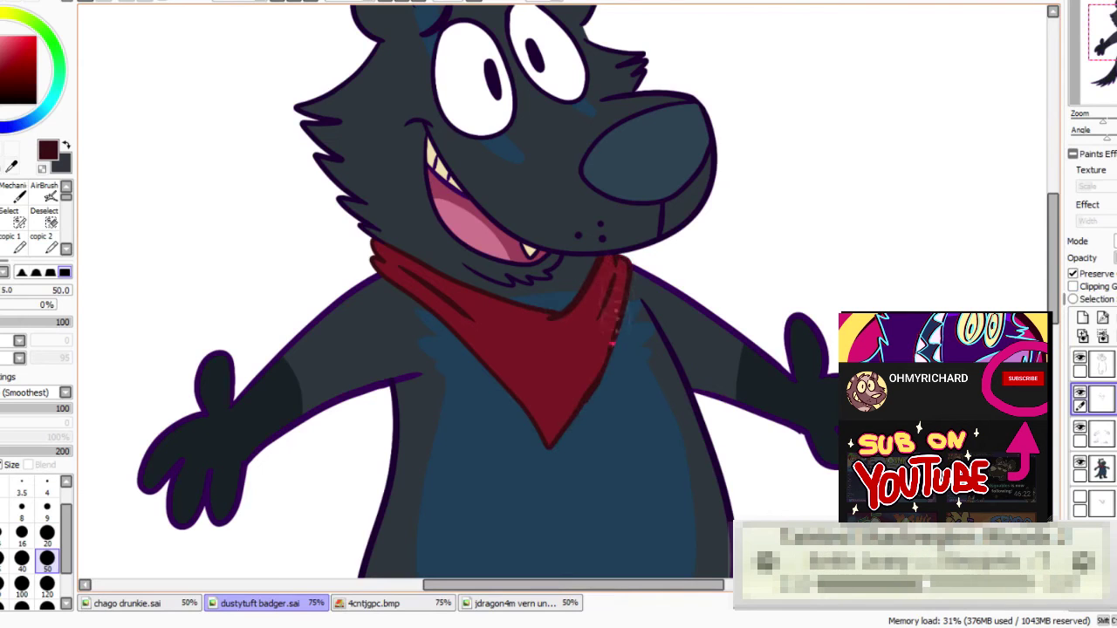
- Recolour the remaining purple outlines of the hands, tail and feet in the near-black of the body outline
left_click_drag(576, 210, 581, 294)
left_click_drag(559, 523, 489, 47)
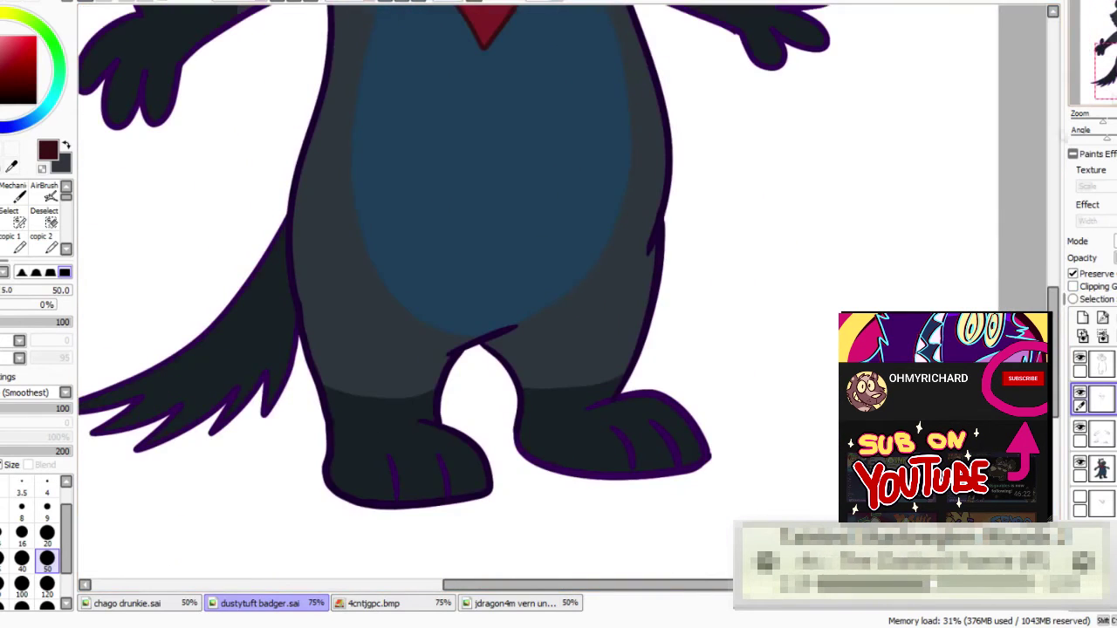
left_click(1080, 357)
left_click(1080, 358)
left_click(1101, 433)
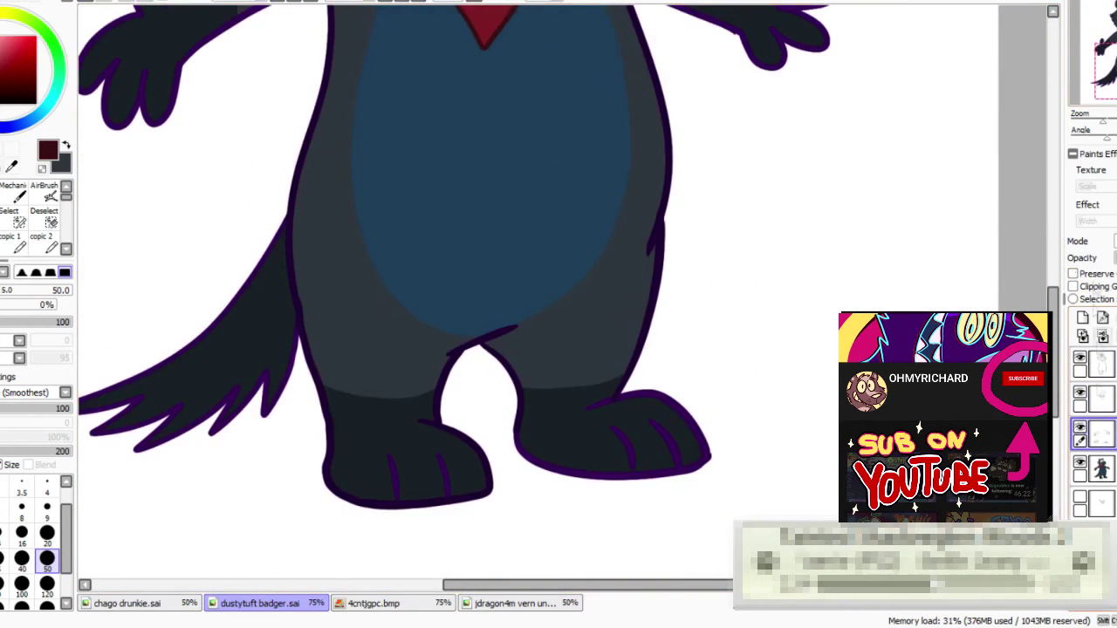
right_click(293, 199)
key("g")
left_click_drag(488, 113, 545, 458)
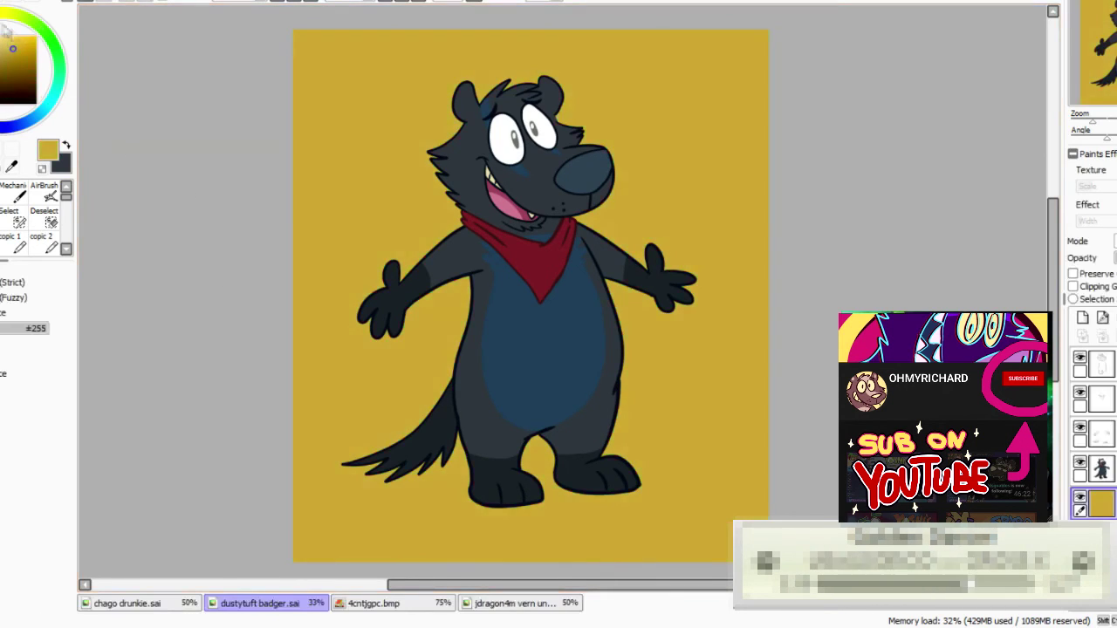
- Refill the background layer with different yellow and orange shades, ending on a light tan orange
left_click(3, 26)
left_click(222, 114)
left_click(14, 44)
left_click(319, 92)
left_click(11, 43)
left_click(319, 92)
left_click(10, 52)
left_click(319, 93)
left_click_drag(11, 55, 5, 41)
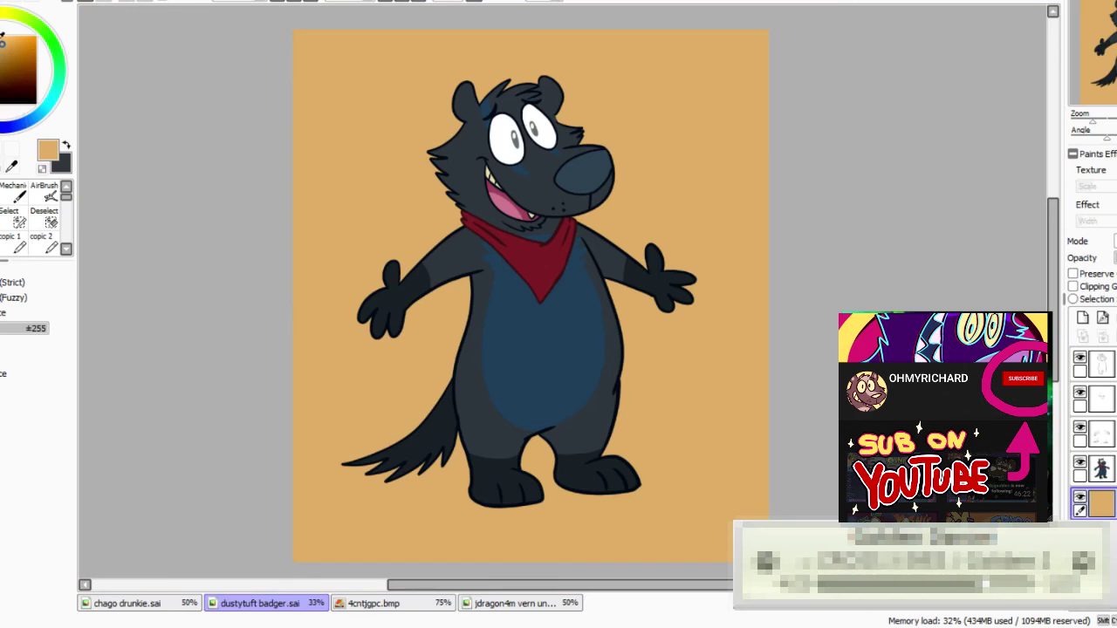
- Draw a pale yellow curve rising across the background behind the badger and fill the area above it in pale yellow
left_click(2, 16)
left_click(2, 39)
left_click(2, 223)
left_click_drag(289, 365, 771, 136)
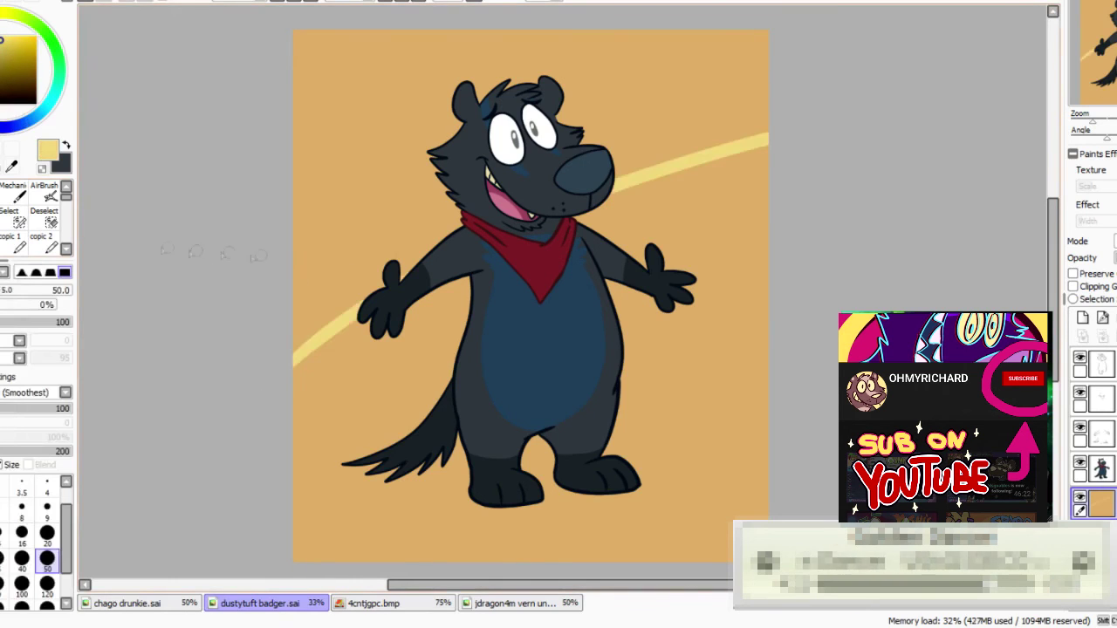
left_click(3, 234)
left_click(412, 155)
left_click_drag(398, 209, 402, 235)
- Select a smaller rectangle around the badger and crop the canvas to it
left_click_drag(709, 515, 319, 63)
key("ctrl+t")
left_click_drag(727, 522, 350, 70)
left_click(68, 33)
- Add a new layer below the badger and fill a dark purple oval ground shadow under the feet
left_click(1083, 318)
left_click(65, 145)
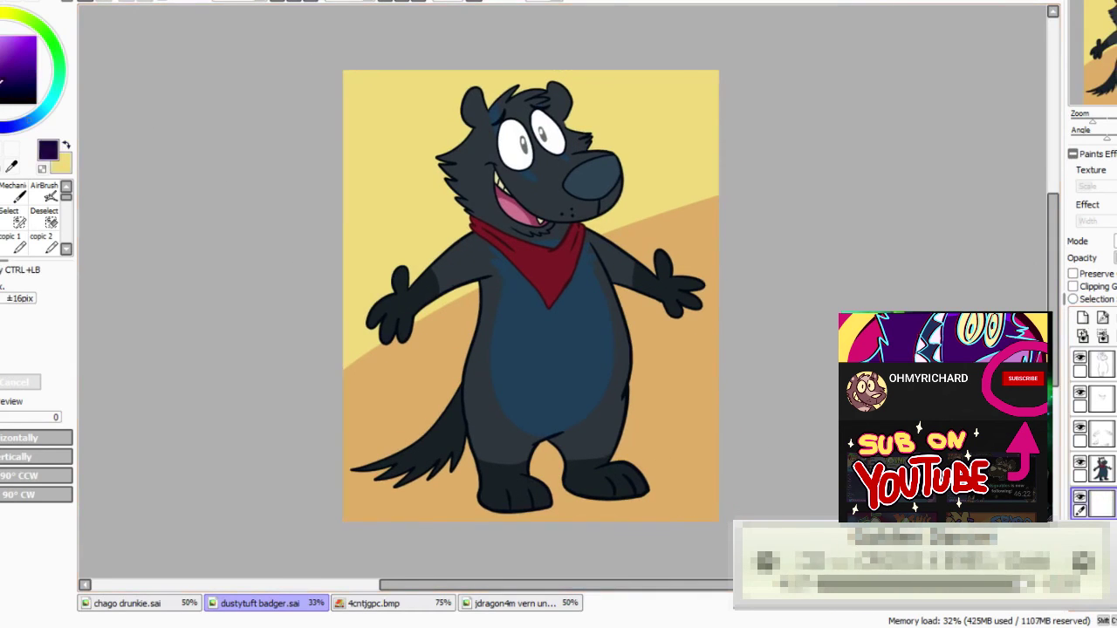
left_click(3, 196)
scroll(530, 288, "down", 1)
mouse_move(656, 456)
left_mouse_down()
mouse_move(563, 452)
mouse_move(684, 455)
mouse_move(610, 437)
left_mouse_up()
key("ctrl+z")
left_click(2, 222)
left_click(447, 473)
- Adjust the shadow layer's blending mode and opacity for a translucent brown shadow, and touch it up beside the far foot
left_click(1115, 240)
left_click(1115, 258)
left_click(7, 195)
left_click_drag(624, 431, 687, 443)
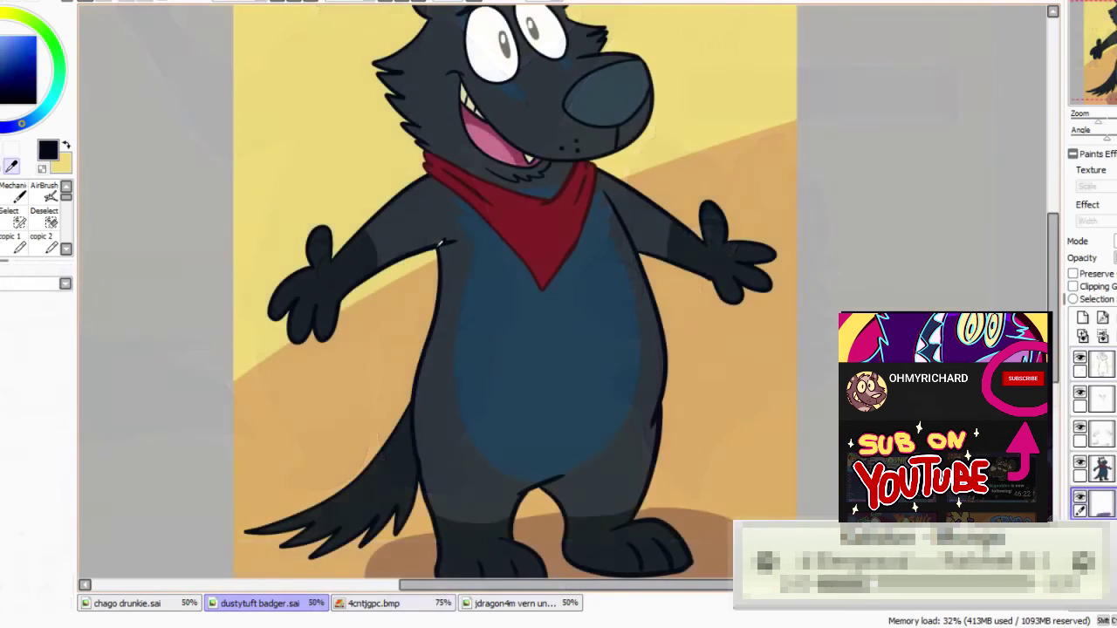
- Draw a small zigzag fur mark on the belly with a size 20 brush and reposition it on the lower belly
left_click(46, 534)
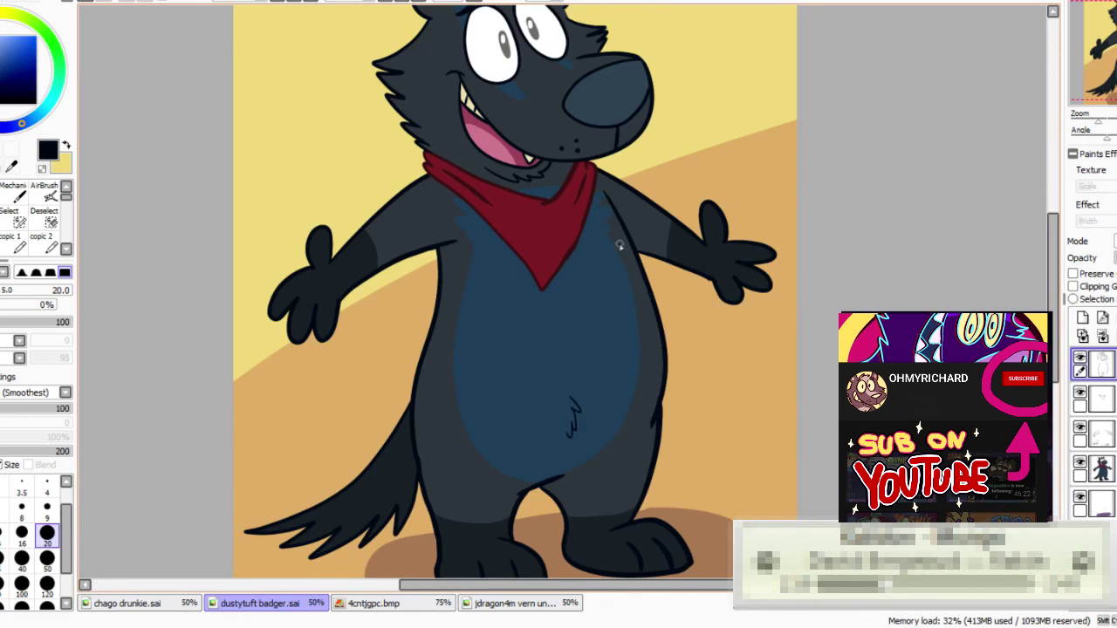
key("l")
left_click_drag(569, 366, 572, 368)
key("ctrl+x")
key("ctrl+v")
key("ctrl+e")
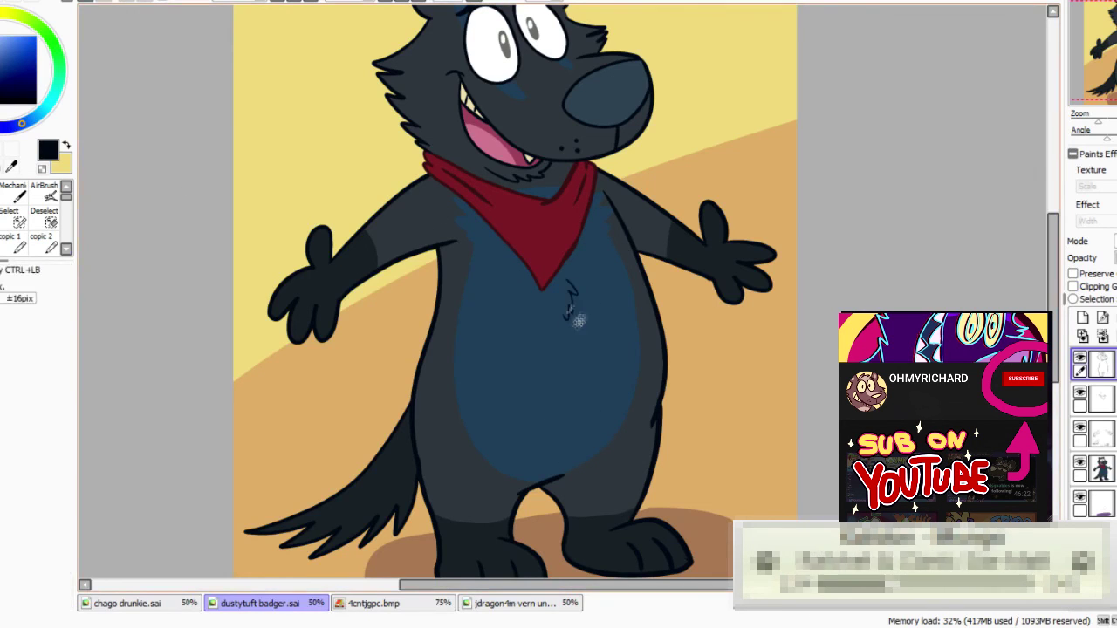
left_click_drag(589, 281, 569, 435)
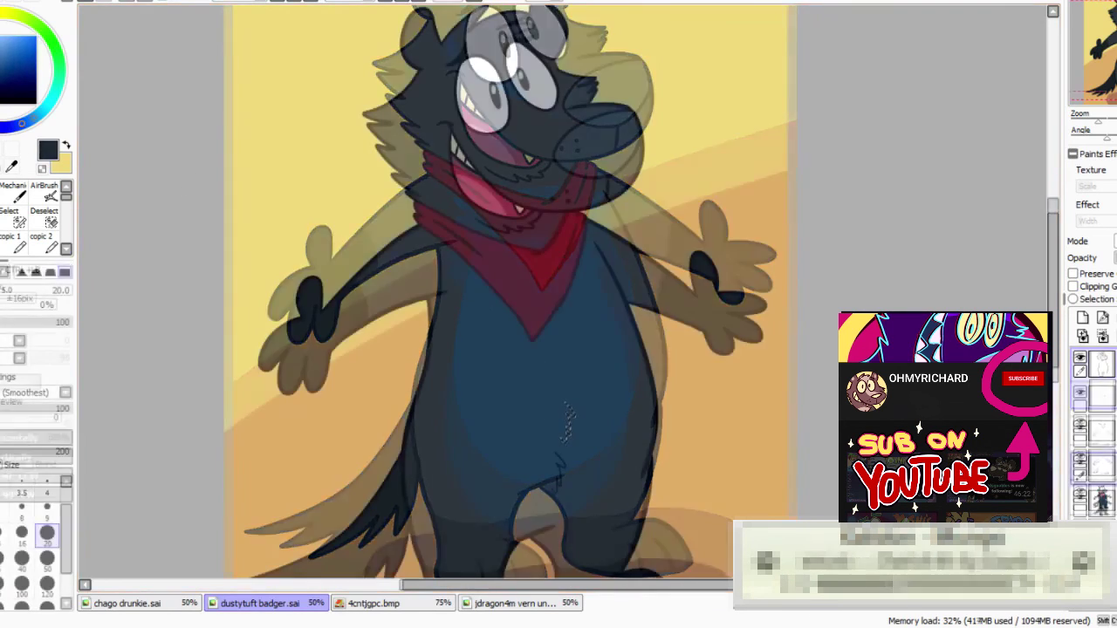
- Paint a lighter blue highlight along the upper part of the nose
left_click_drag(615, 120, 583, 141)
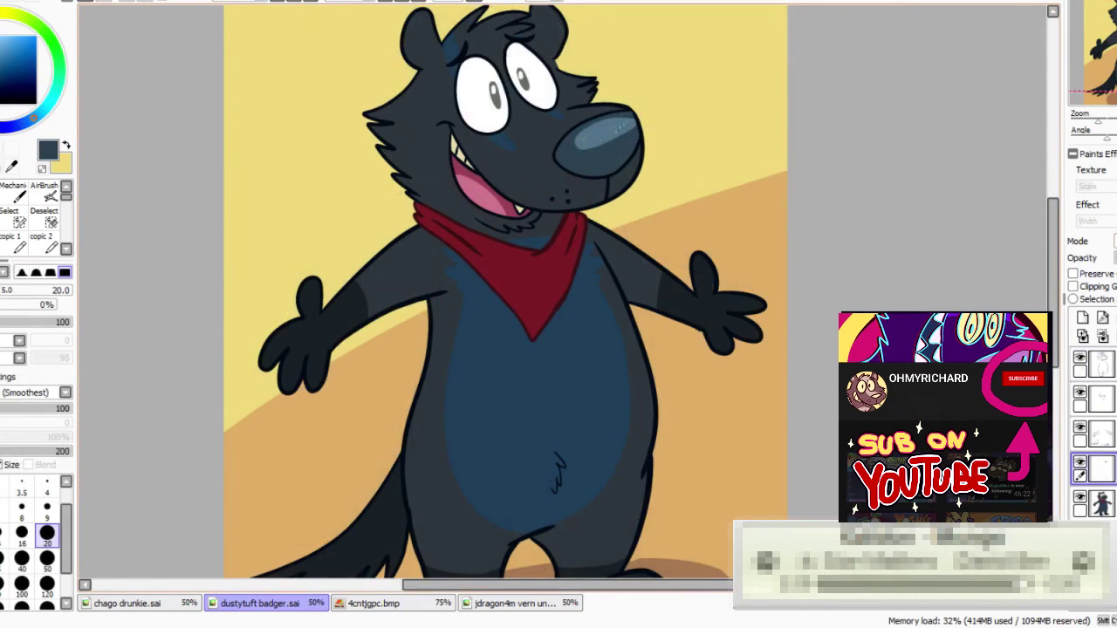
left_click(298, 2)
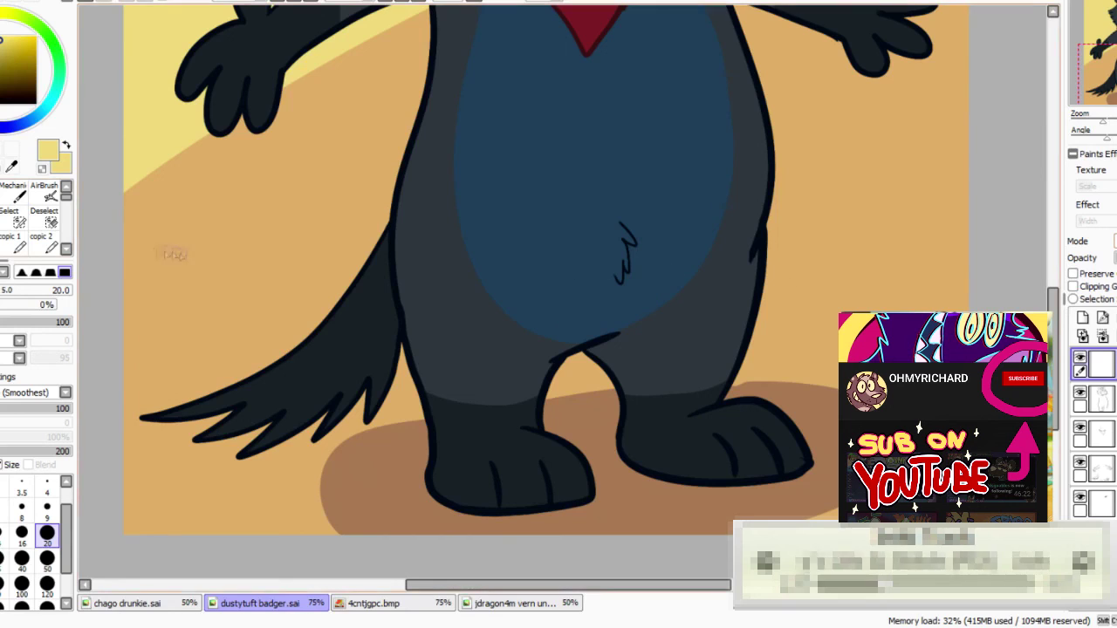
mouse_move(164, 245)
left_mouse_down()
mouse_move(174, 281)
mouse_move(195, 245)
left_mouse_up()
key("ctrl+z")
left_click_drag(210, 241, 210, 278)
left_click_drag(224, 240, 224, 278)
mouse_move(210, 261)
left_mouse_down()
mouse_move(224, 261)
mouse_move(199, 237)
left_mouse_up()
key("ctrl+z")
key("ctrl+z")
key("ctrl+z")
key("ctrl+z")
- Handwrite the artist's handle as a pale yellow signature across the background and legs on a separate layer
mouse_move(217, 239)
left_mouse_down()
mouse_move(218, 277)
mouse_move(232, 271)
left_mouse_up()
left_click_drag(217, 258, 231, 254)
left_click_drag(240, 269, 271, 267)
mouse_move(289, 231)
left_mouse_down()
mouse_move(302, 263)
mouse_move(334, 258)
left_mouse_up()
left_click(310, 230)
mouse_move(341, 229)
left_mouse_down()
mouse_move(350, 260)
mouse_move(369, 259)
left_mouse_up()
left_click_drag(377, 228, 400, 253)
left_click_drag(399, 223, 401, 254)
mouse_move(299, 248)
left_mouse_down()
mouse_move(832, 498)
mouse_move(757, 303)
mouse_move(577, 247)
left_mouse_up()
- Scale down and slightly rotate the signature, and place it in the canvas's bottom right corner below the far foot
key("ctrl+t")
scroll(757, 303, "up", 1)
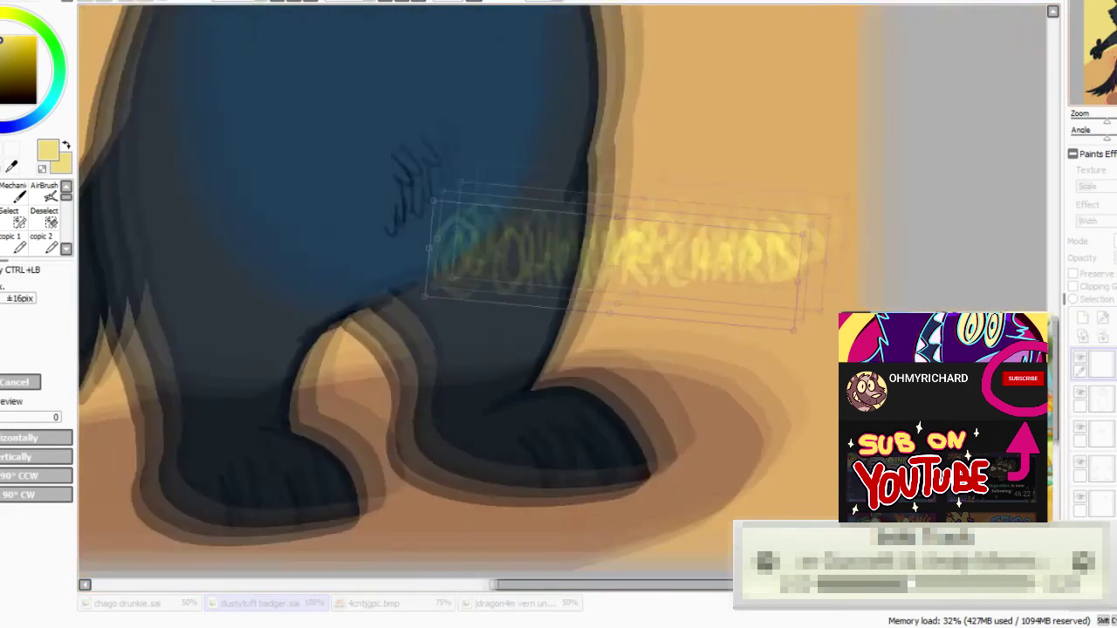
left_click_drag(801, 241, 745, 258)
left_click_drag(657, 339, 786, 201)
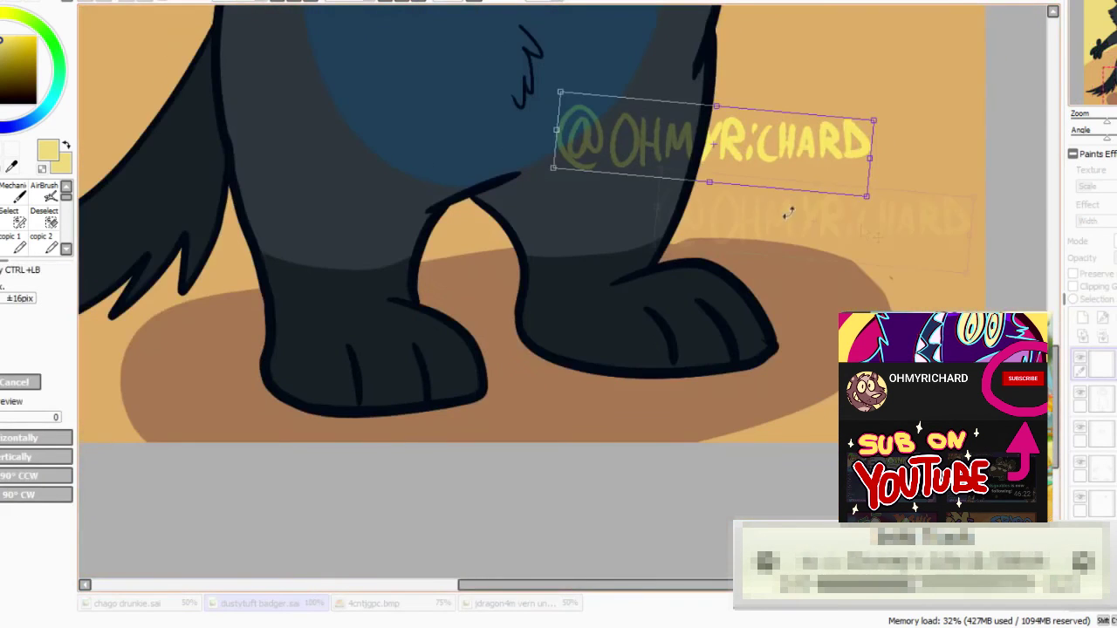
scroll(788, 209, "down", 4)
scroll(724, 321, "up", 2)
left_click_drag(722, 321, 711, 395)
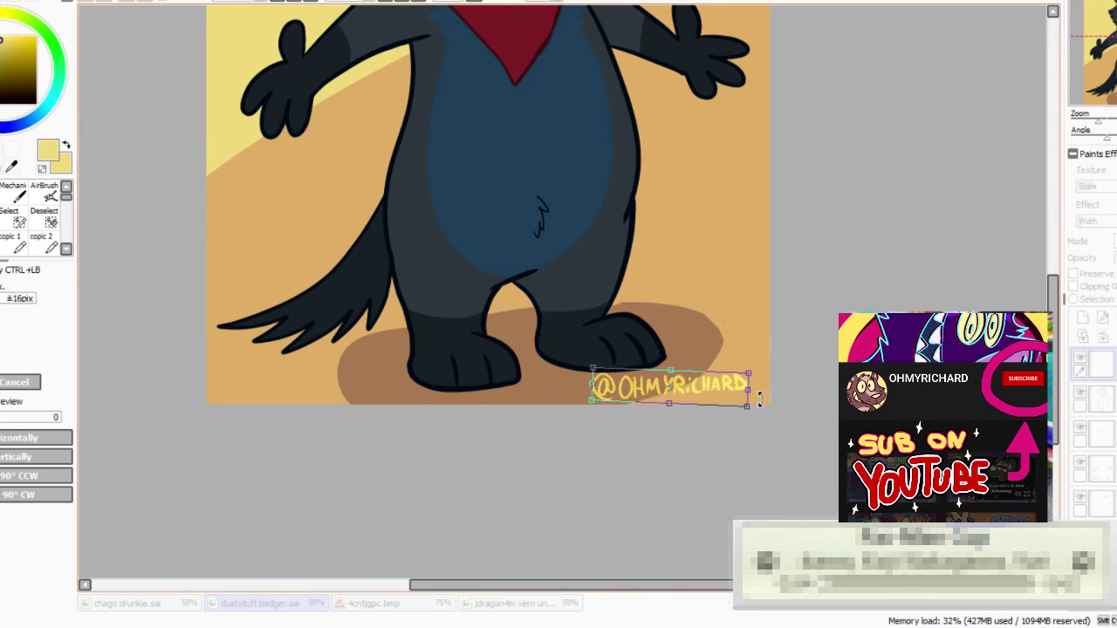
key("Return")
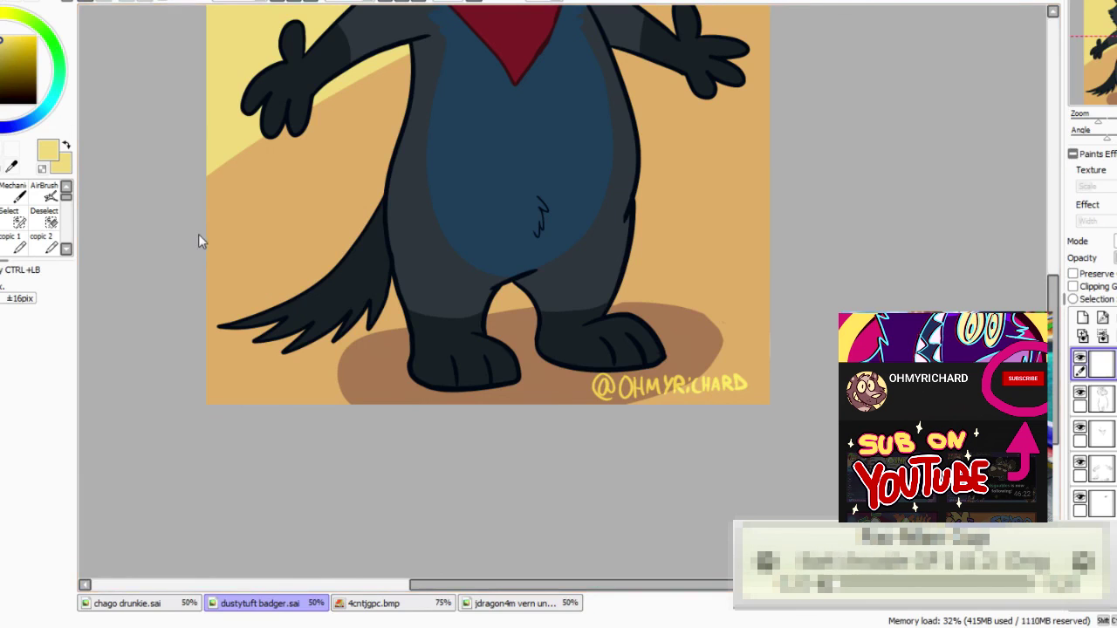
- Move the signature to the canvas's bottom left corner below the tail
key("ctrl+t")
left_click_drag(700, 392, 342, 381)
left_click(3, 381)
left_click_drag(541, 209, 528, 315)
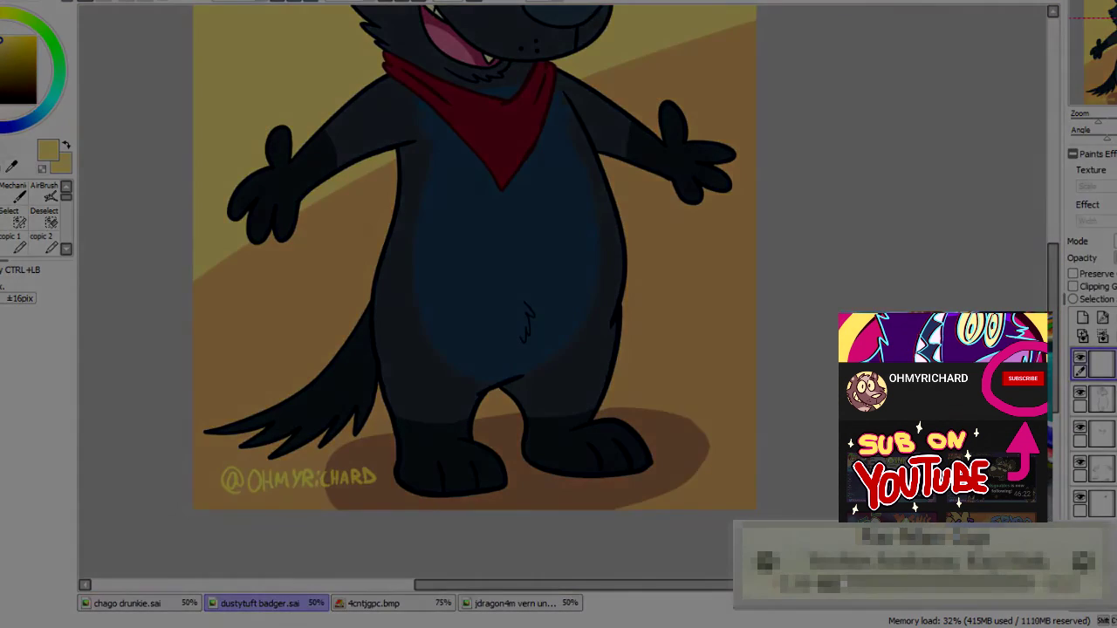